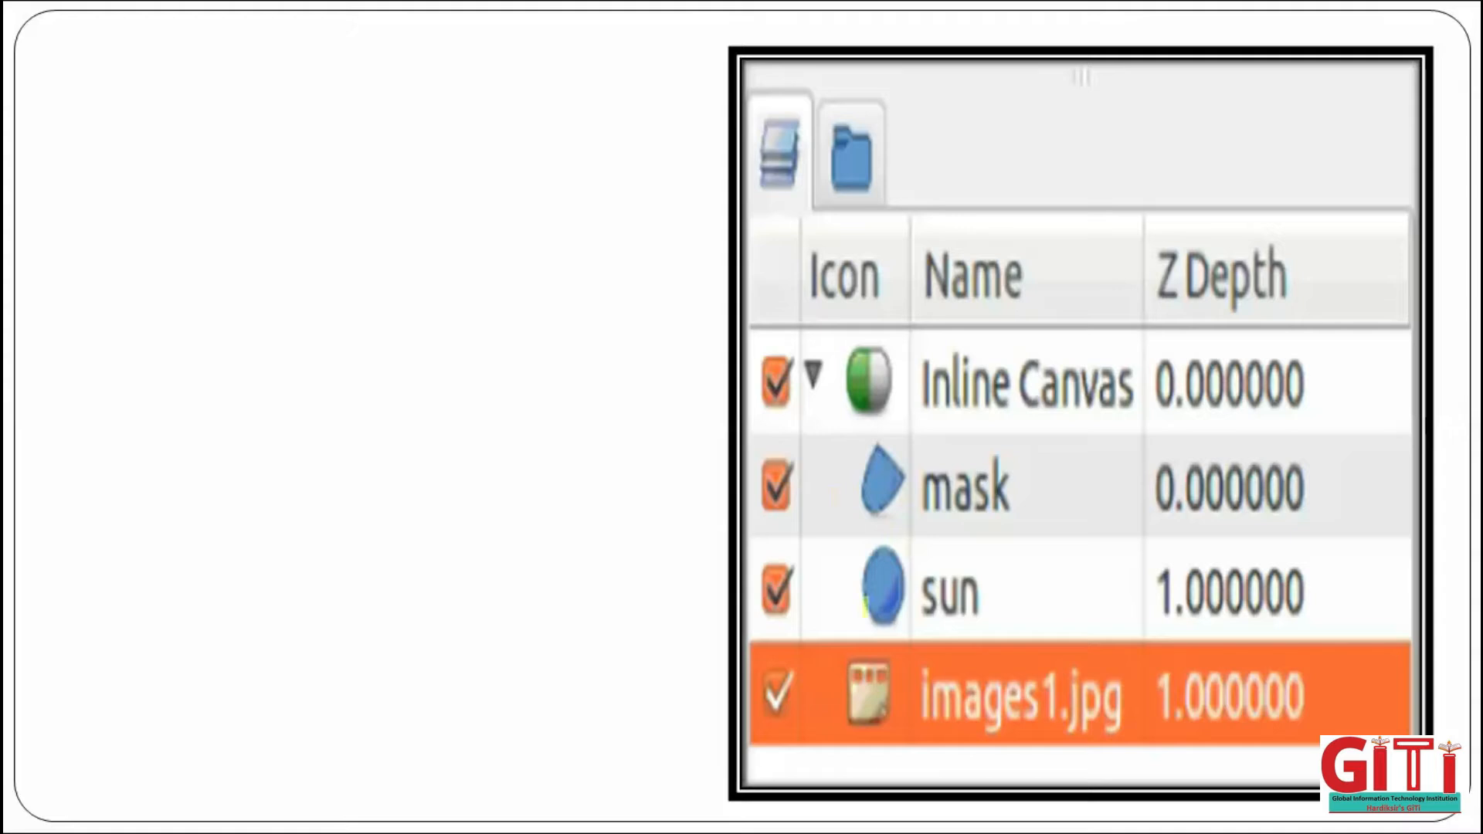
drag(698, 683, 848, 750)
drag(811, 684, 738, 781)
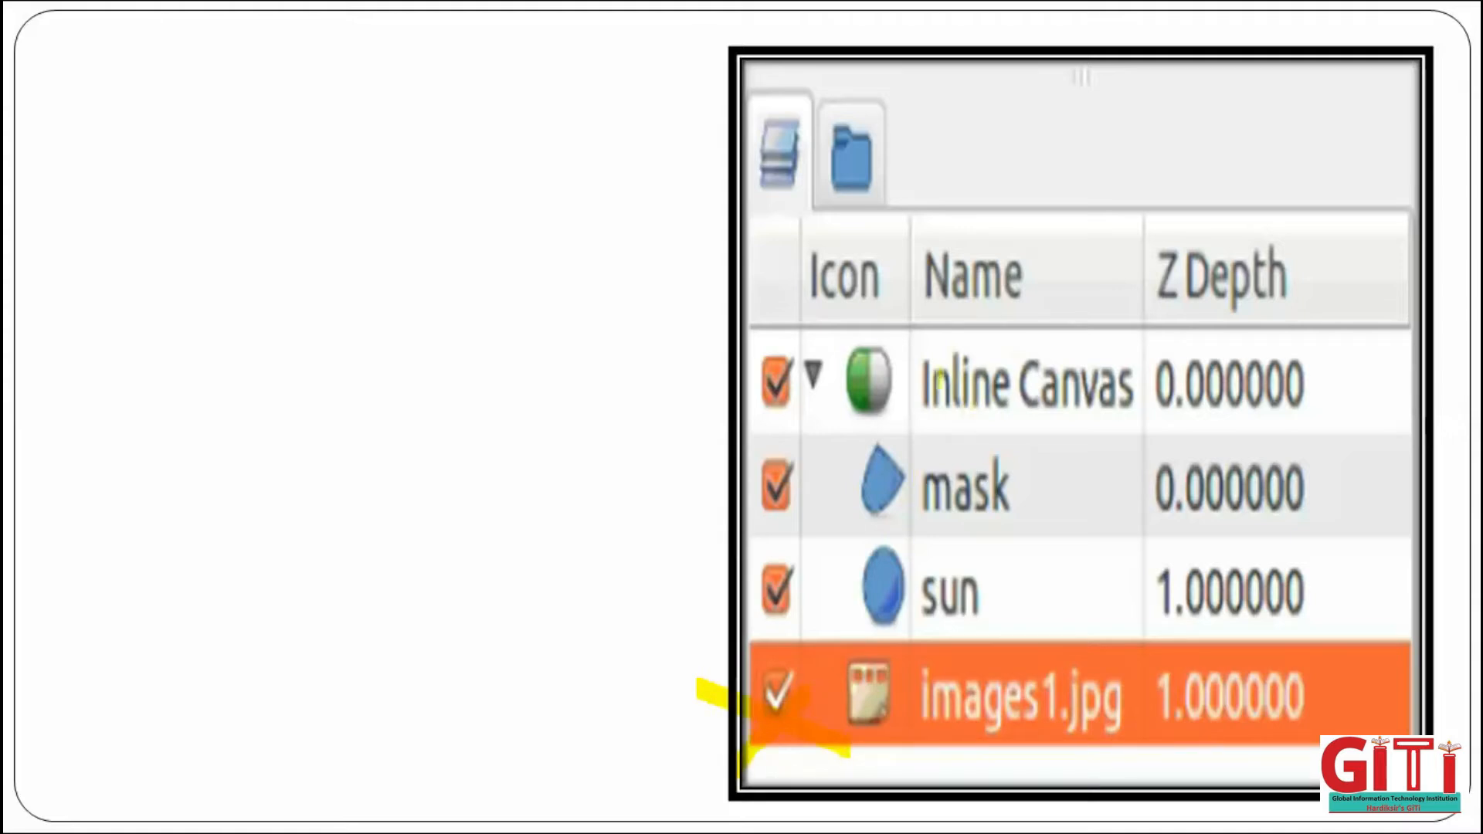
drag(931, 386, 1141, 383)
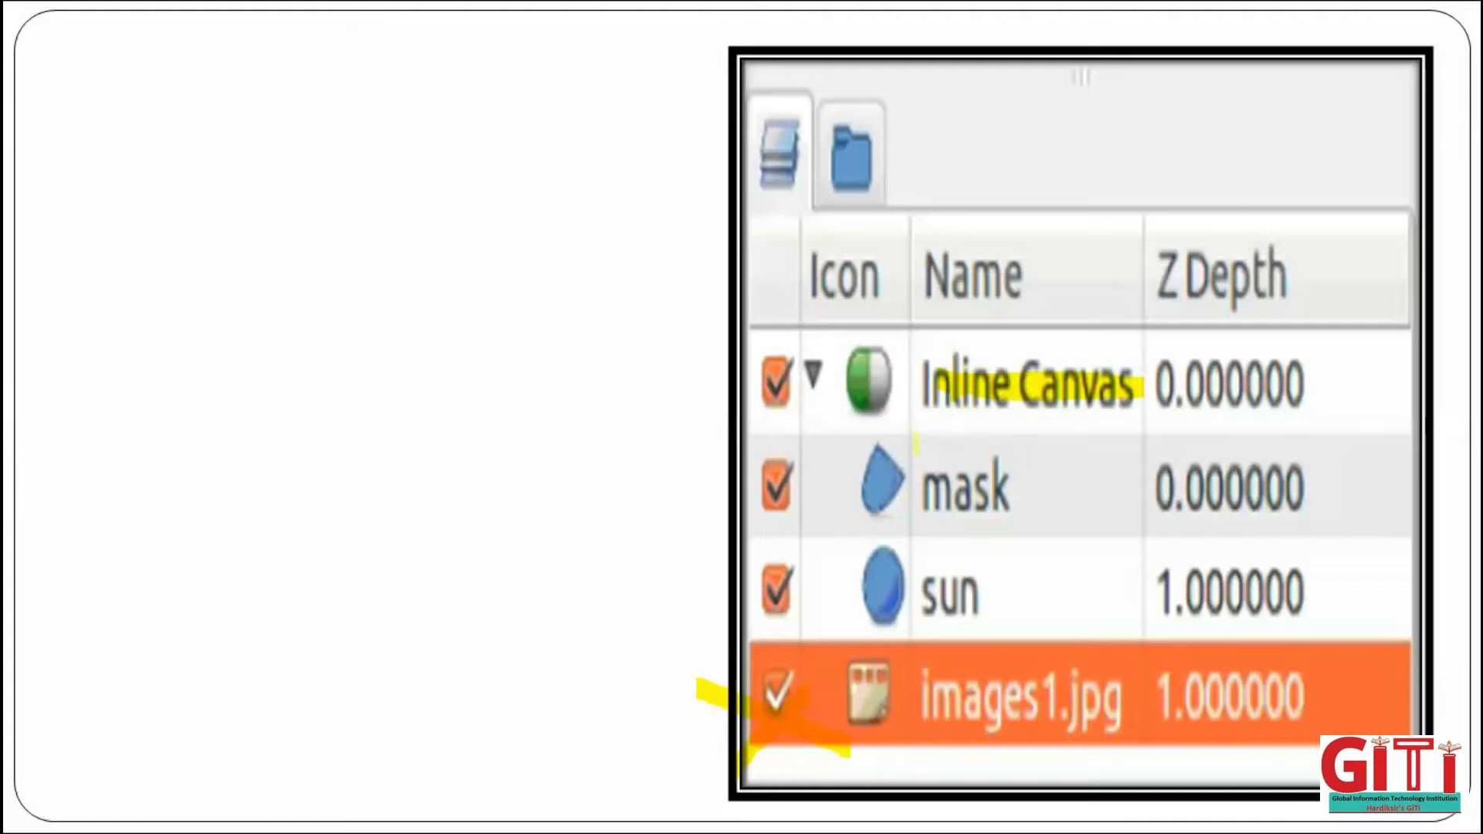
mouse_move(900, 477)
mouse_down()
mouse_move(919, 507)
mouse_move(1087, 468)
mouse_up()
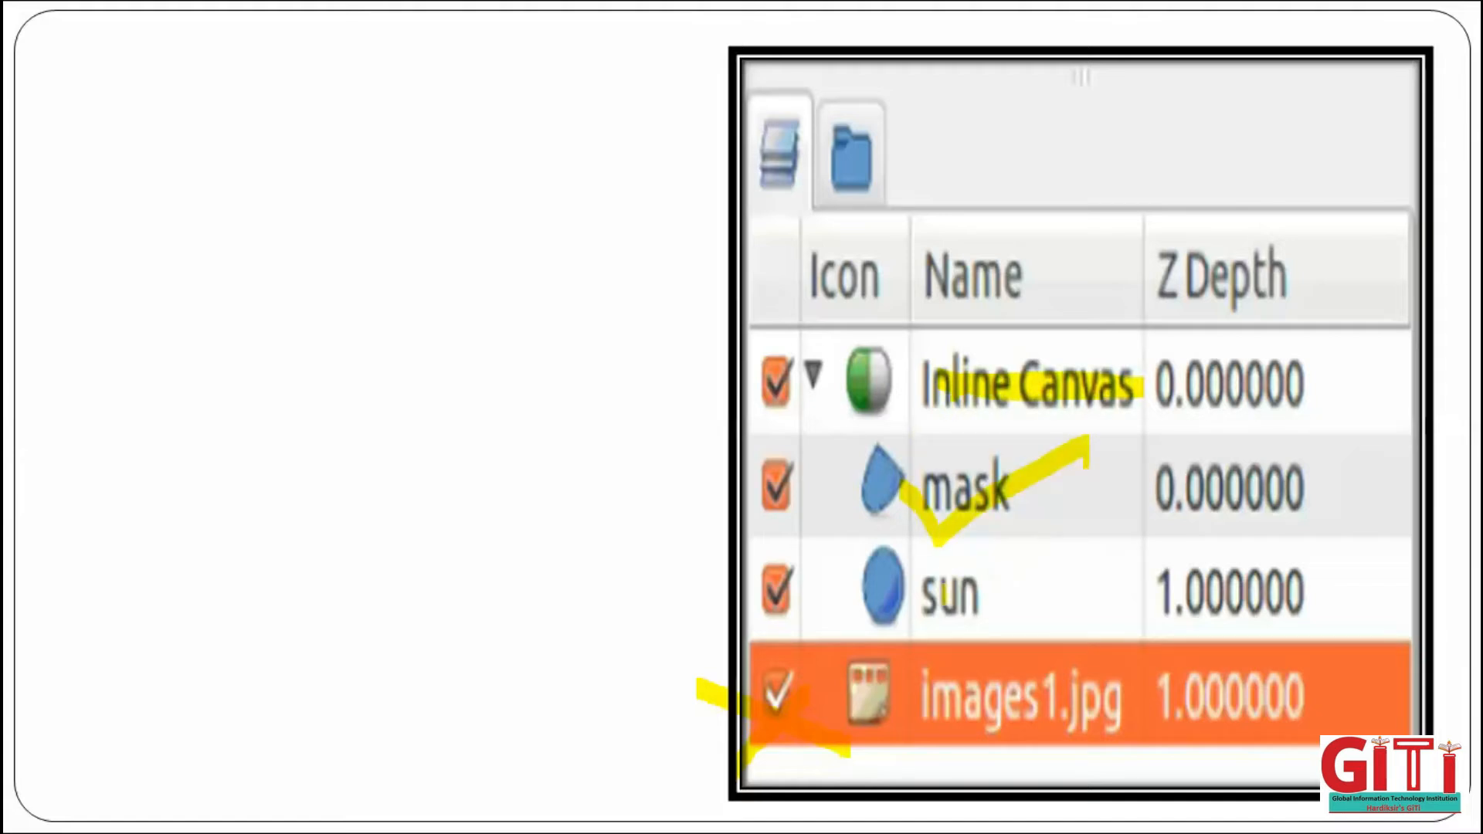
drag(944, 585, 1019, 576)
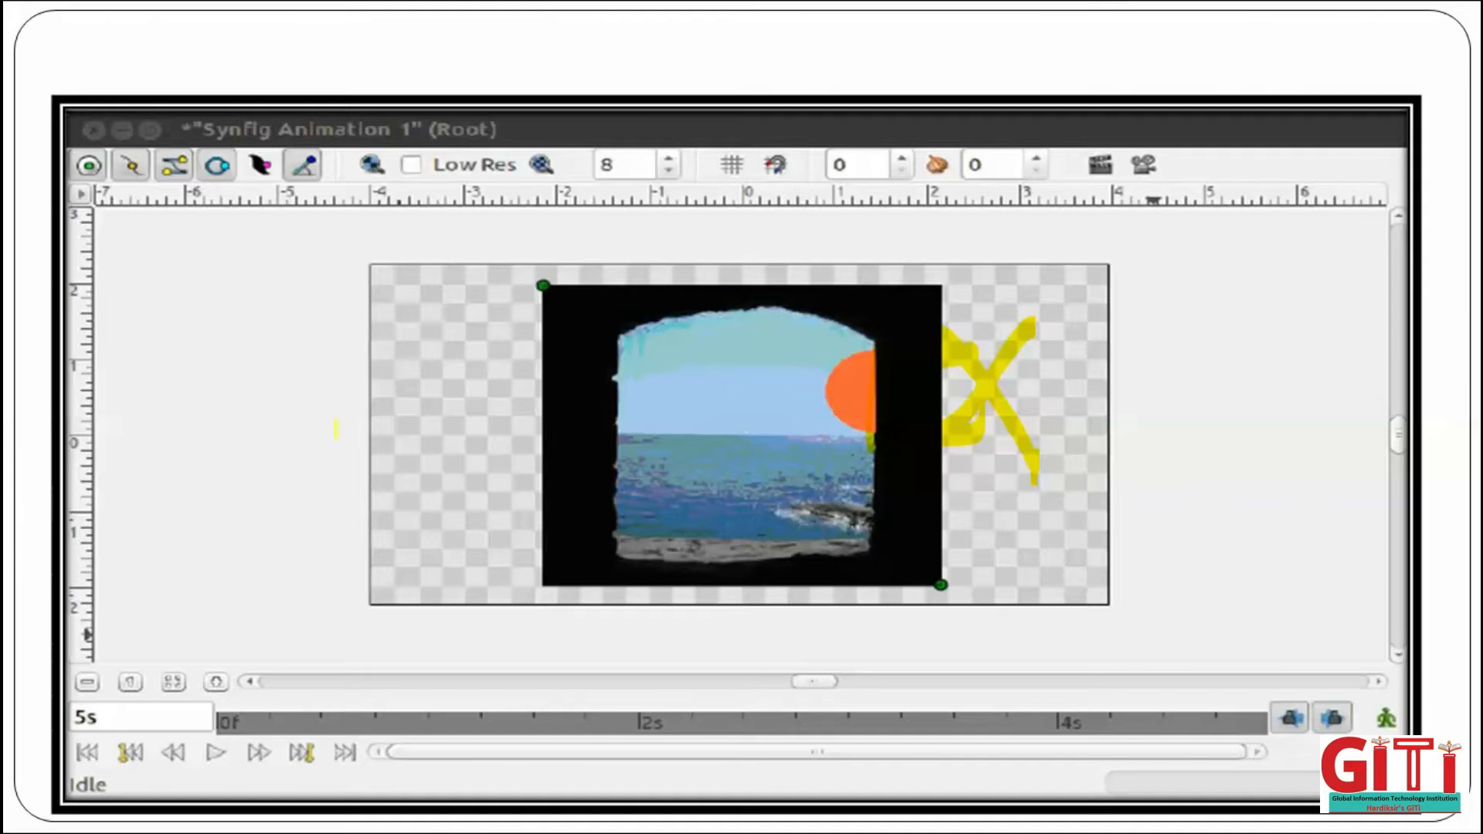
mouse_move(336, 470)
mouse_down()
mouse_move(364, 574)
mouse_move(770, 379)
mouse_up()
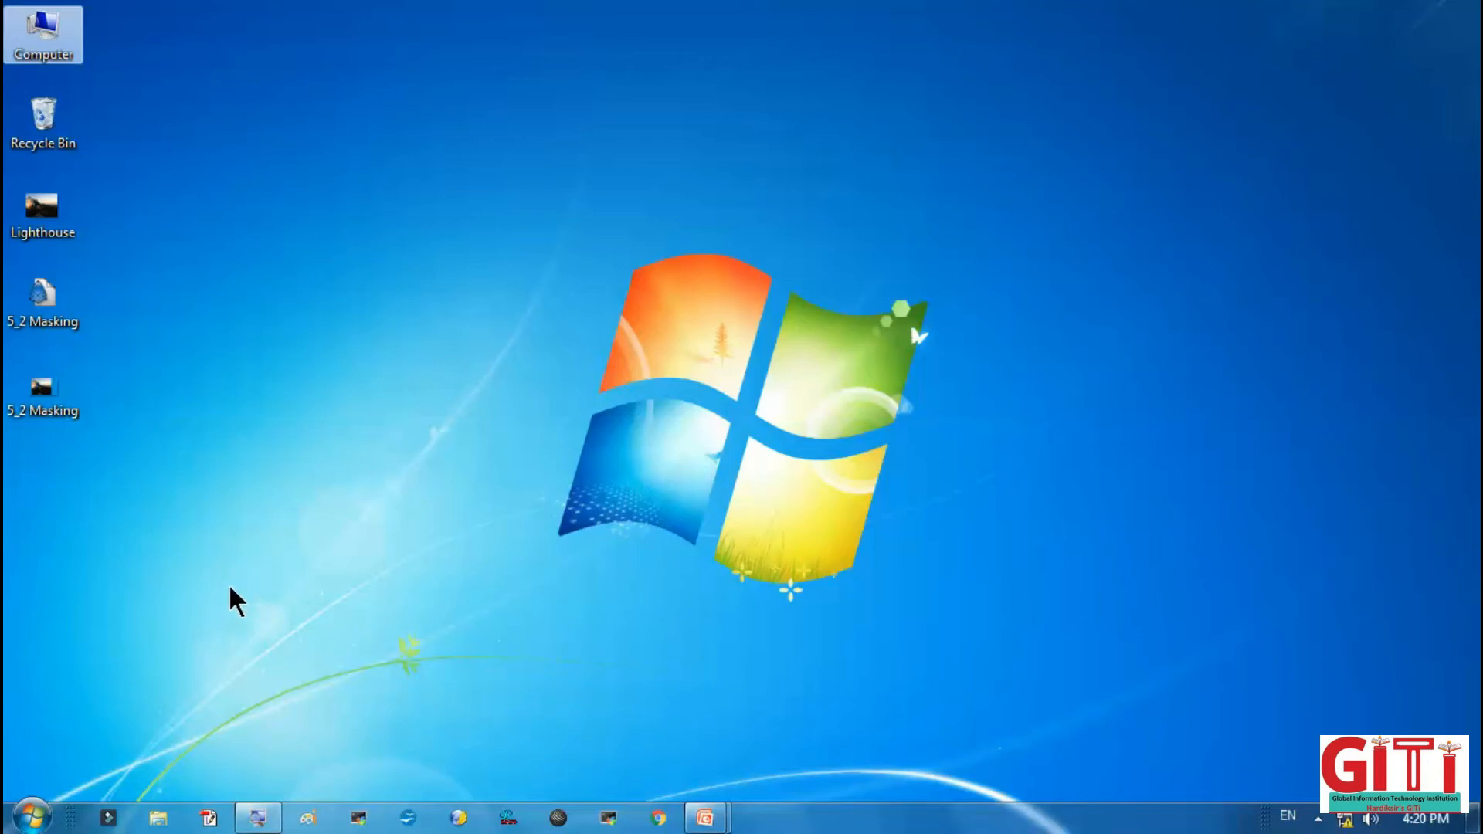
Launch Synfig Studio and close the floating Layers and Canvas Browser panels
click(31, 817)
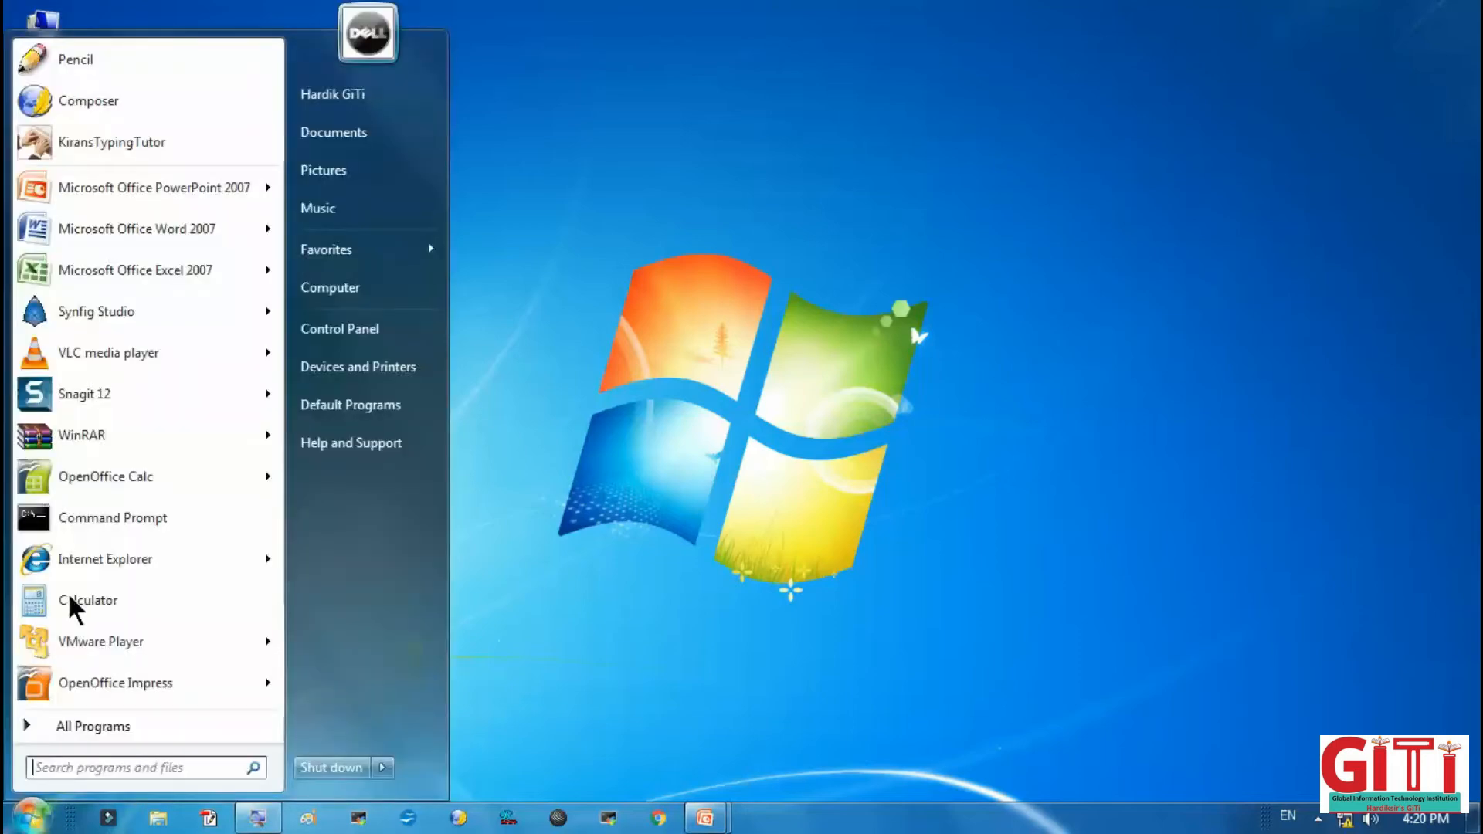
click(96, 318)
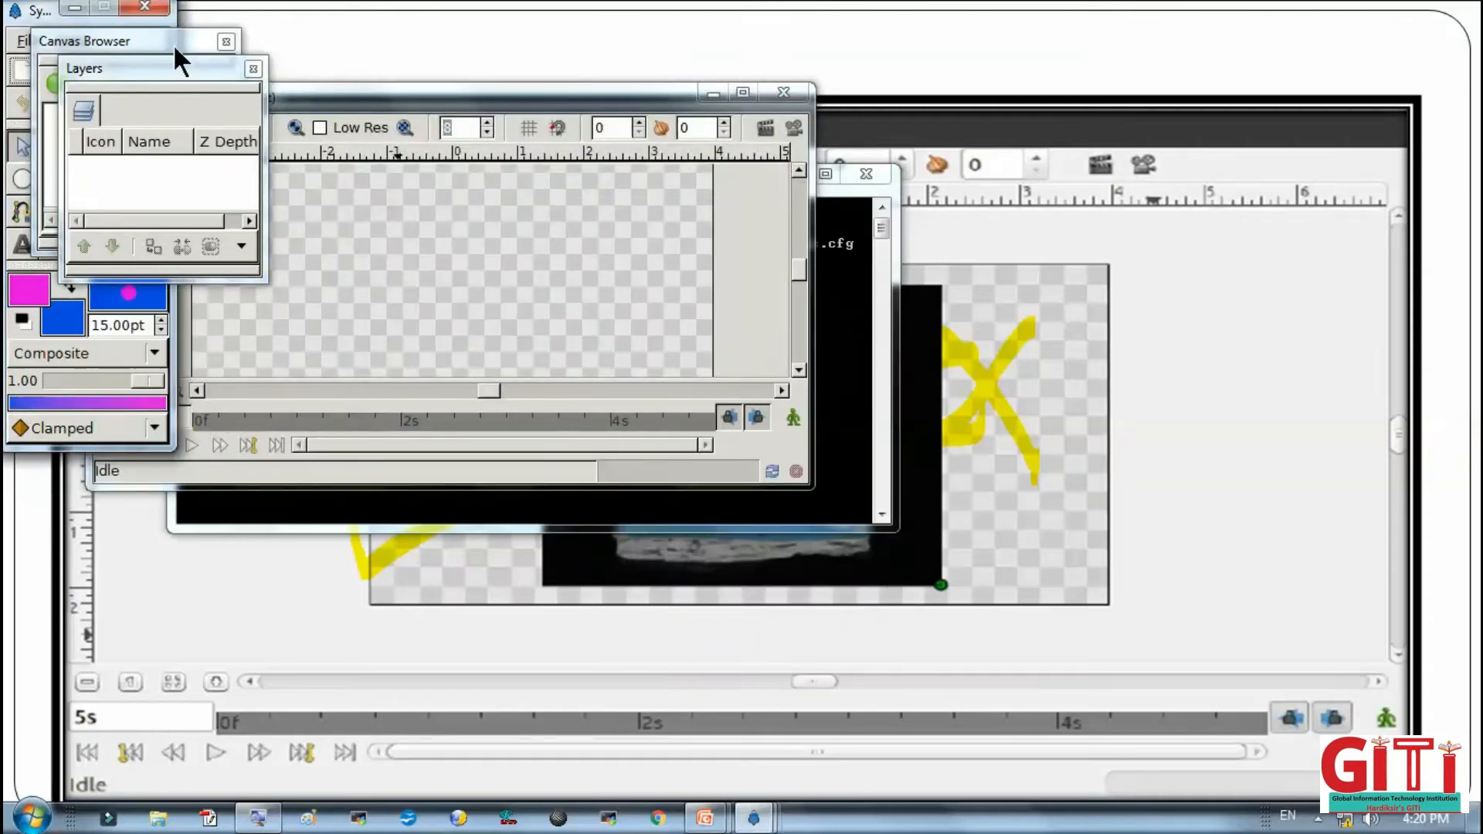
click(252, 68)
click(226, 42)
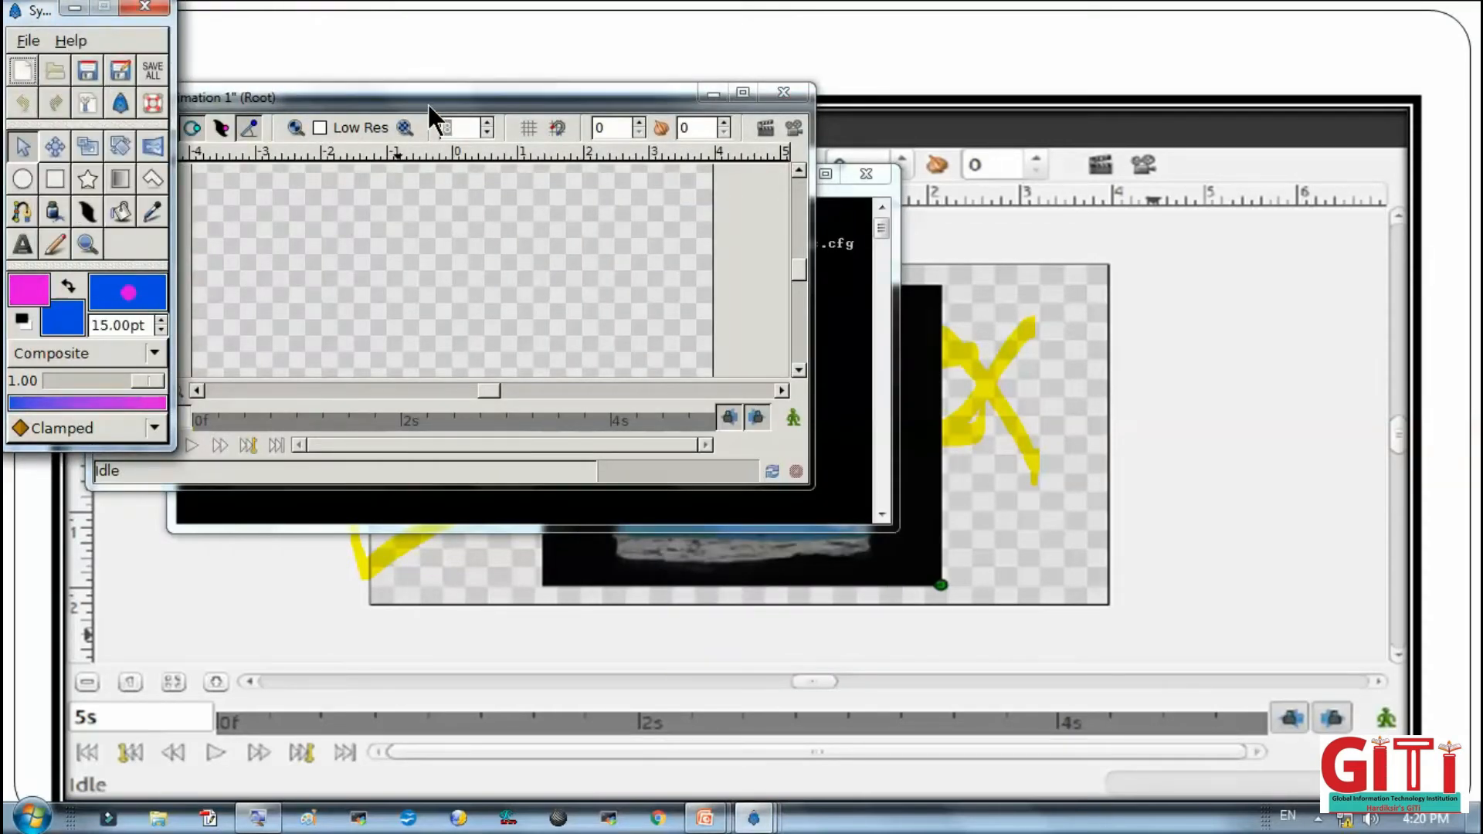
Maximize the canvas window and reset the windows to the original layout, moving the toolbox clear of the window's corner
click(737, 94)
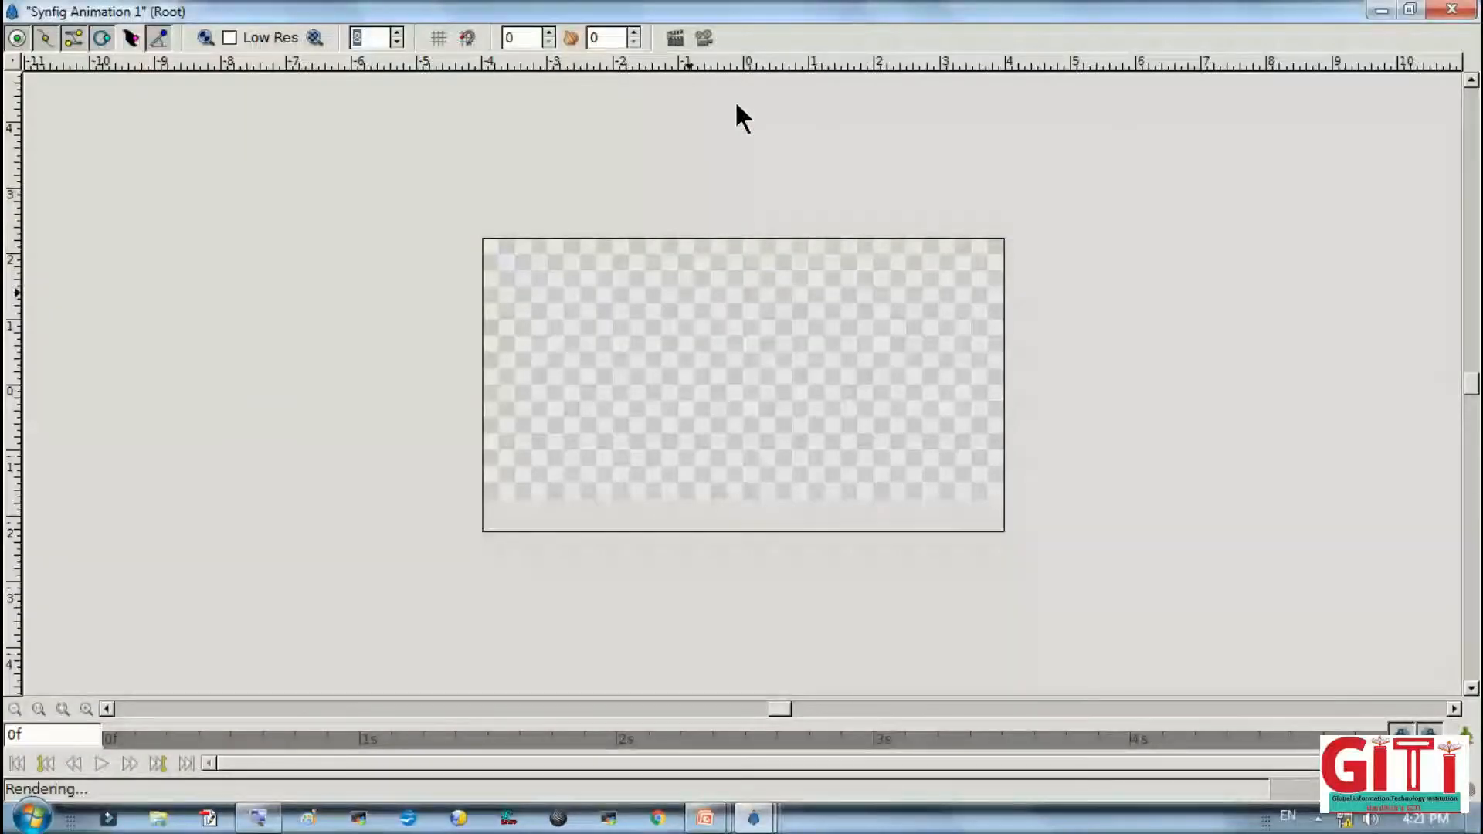
click(31, 43)
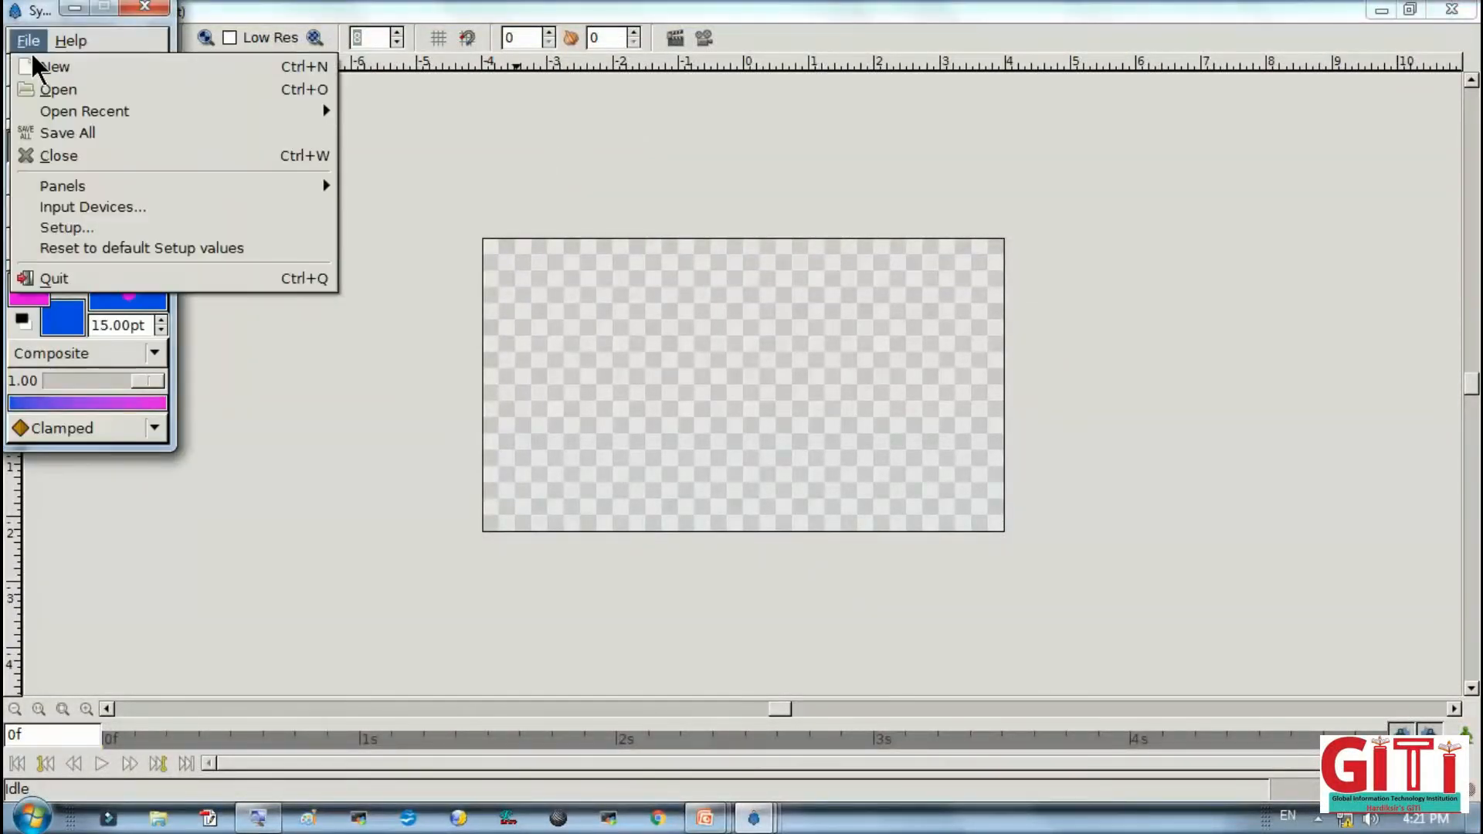
mouse_move(57, 179)
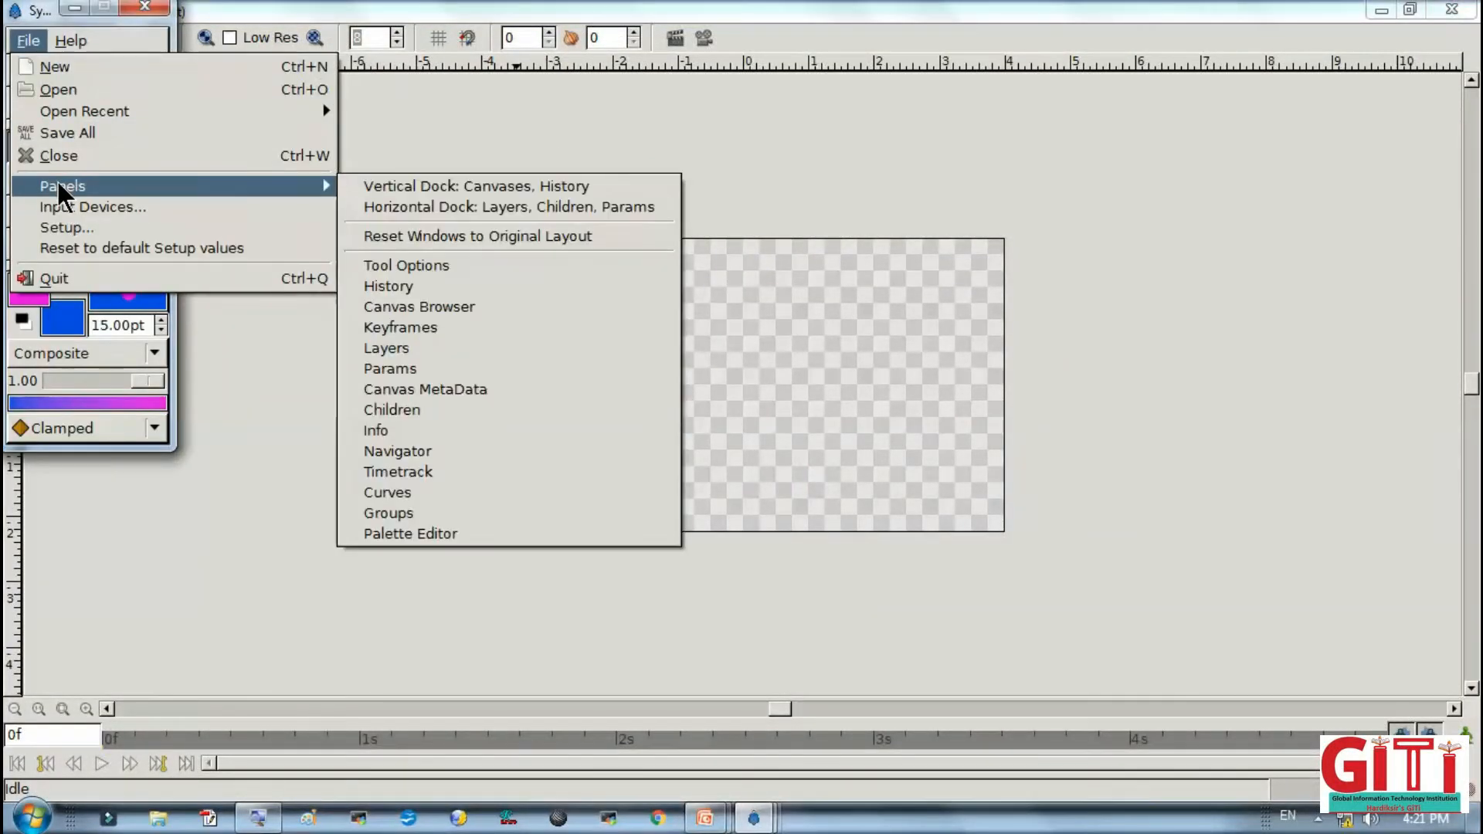
click(452, 236)
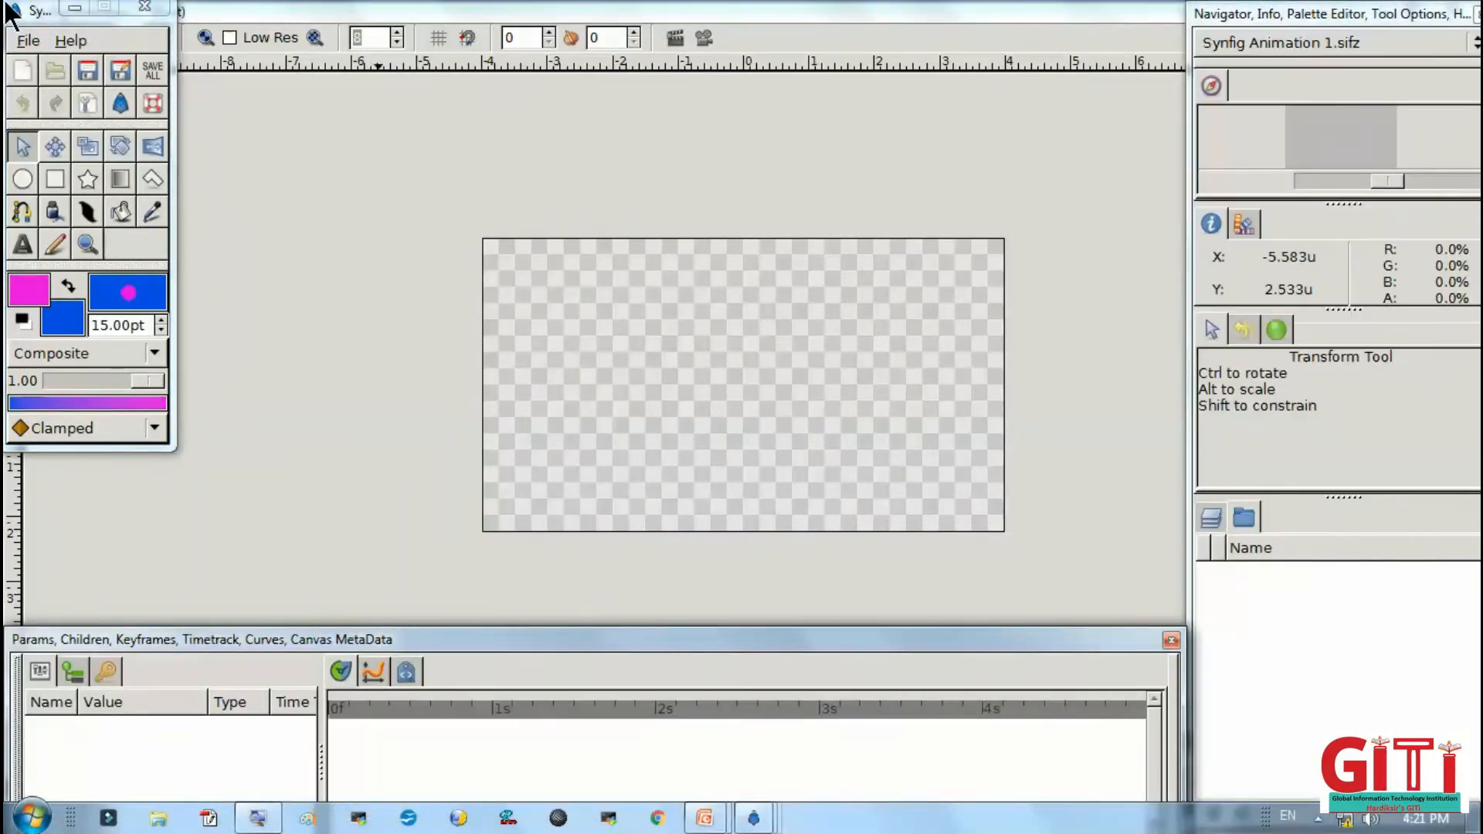
drag(45, 9, 112, 160)
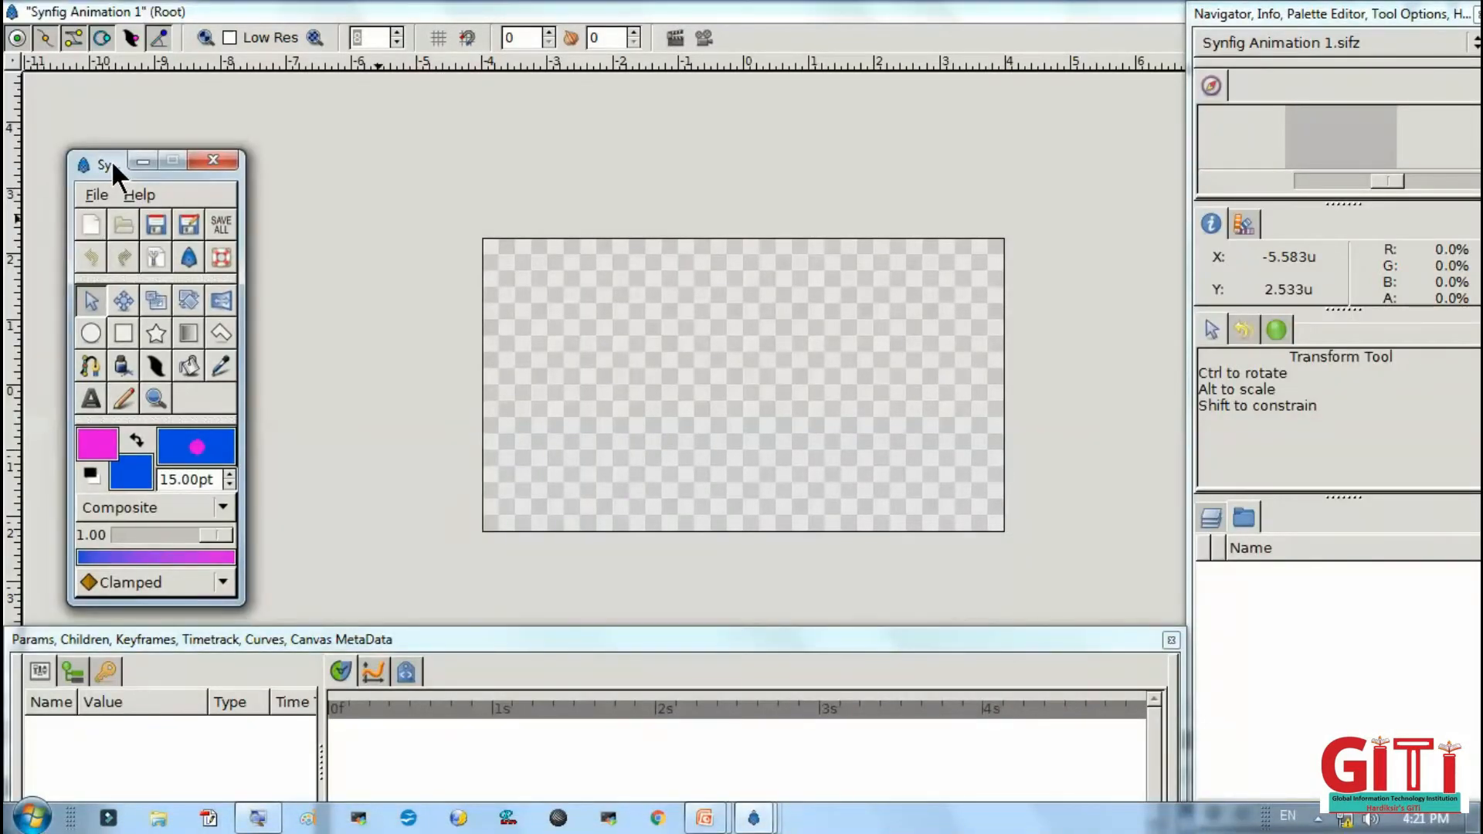
Save the new animation to the Desktop as 5_3.sifz
key(ctrl+s)
key(BackSpace)
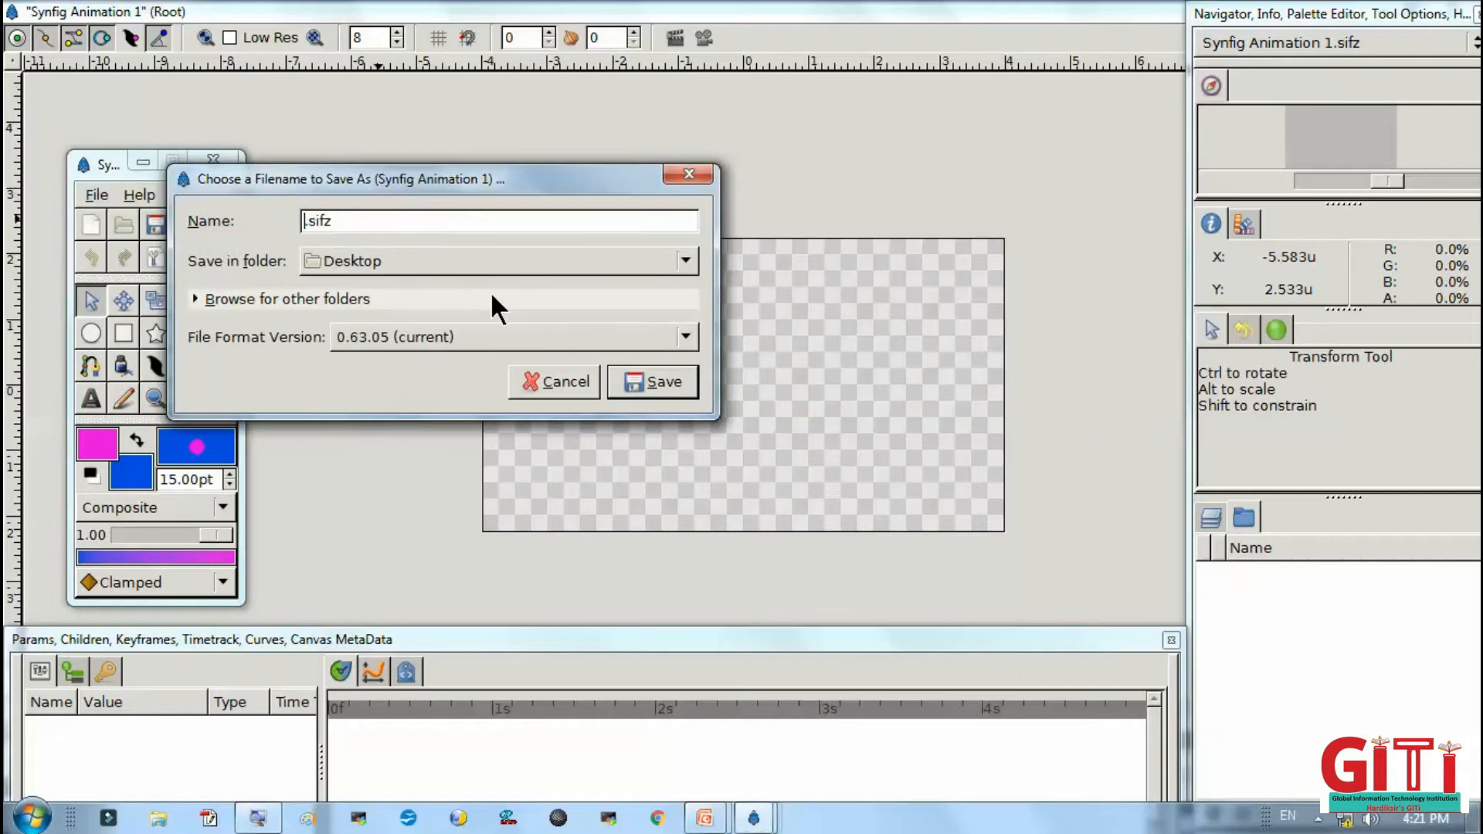
text(5_3)
click(628, 381)
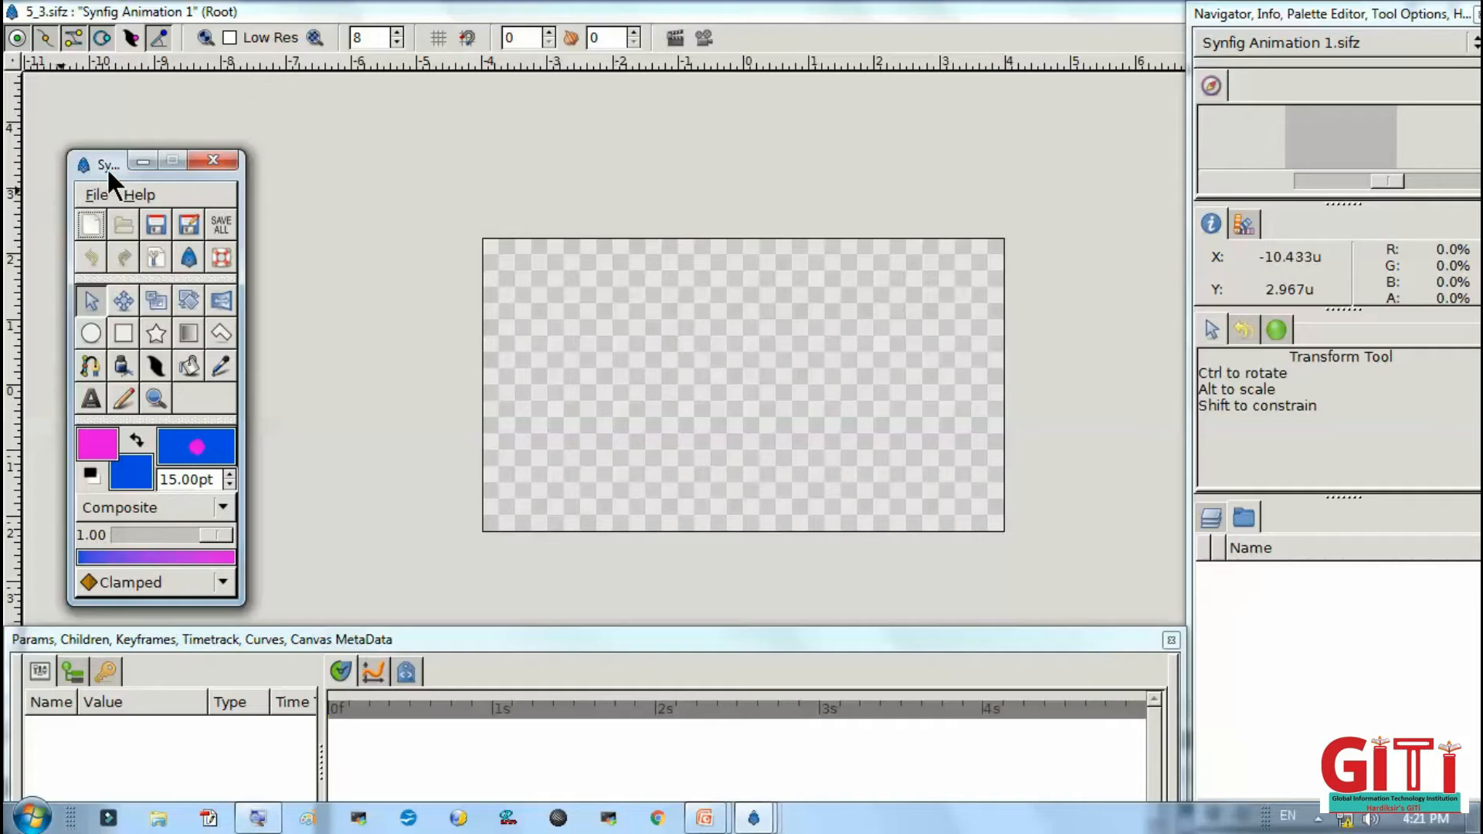
Import the image Lighthouse.jpg from the Desktop into the canvas
drag(107, 165, 98, 102)
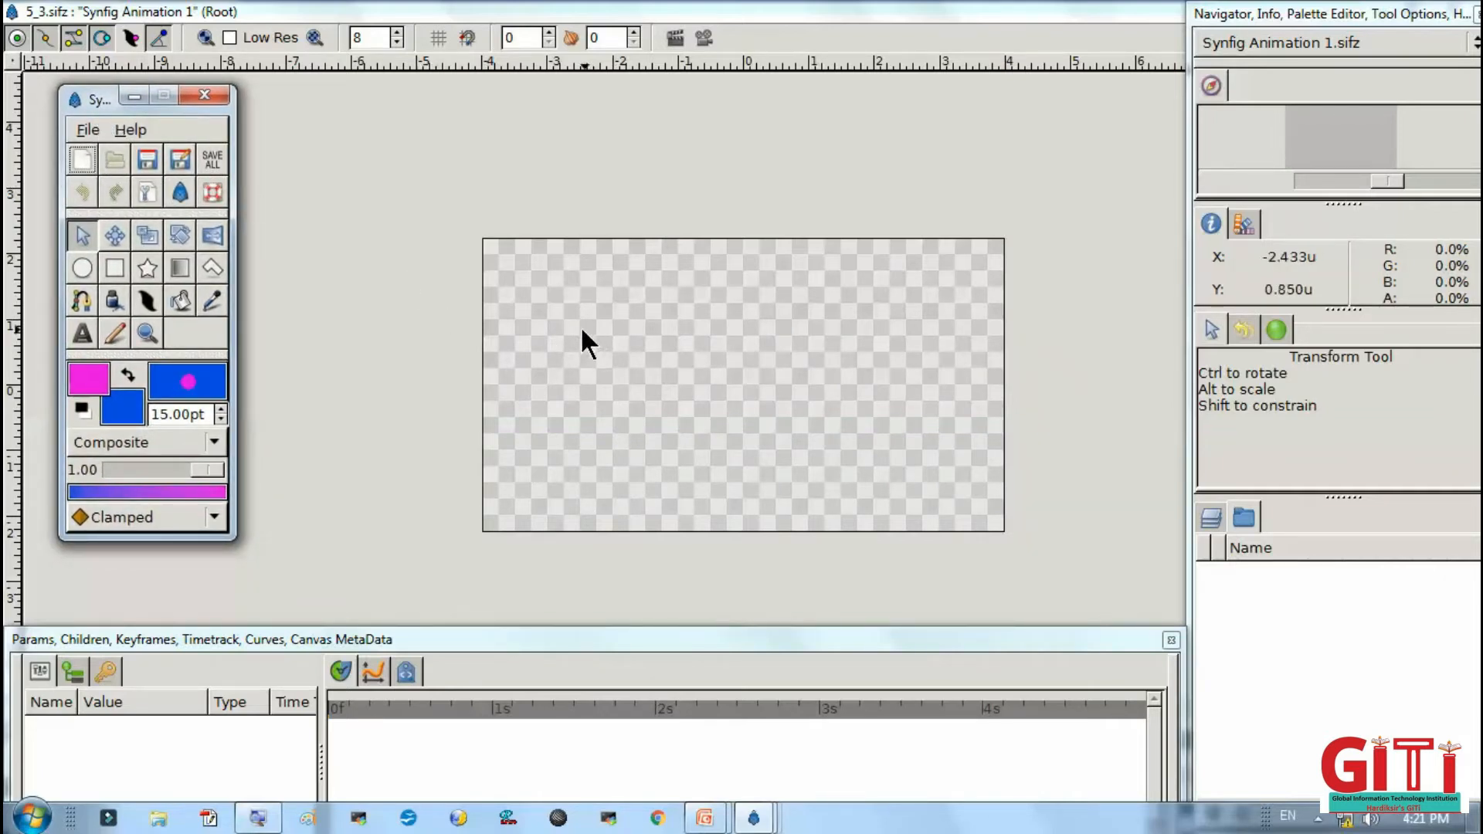
click(1198, 526)
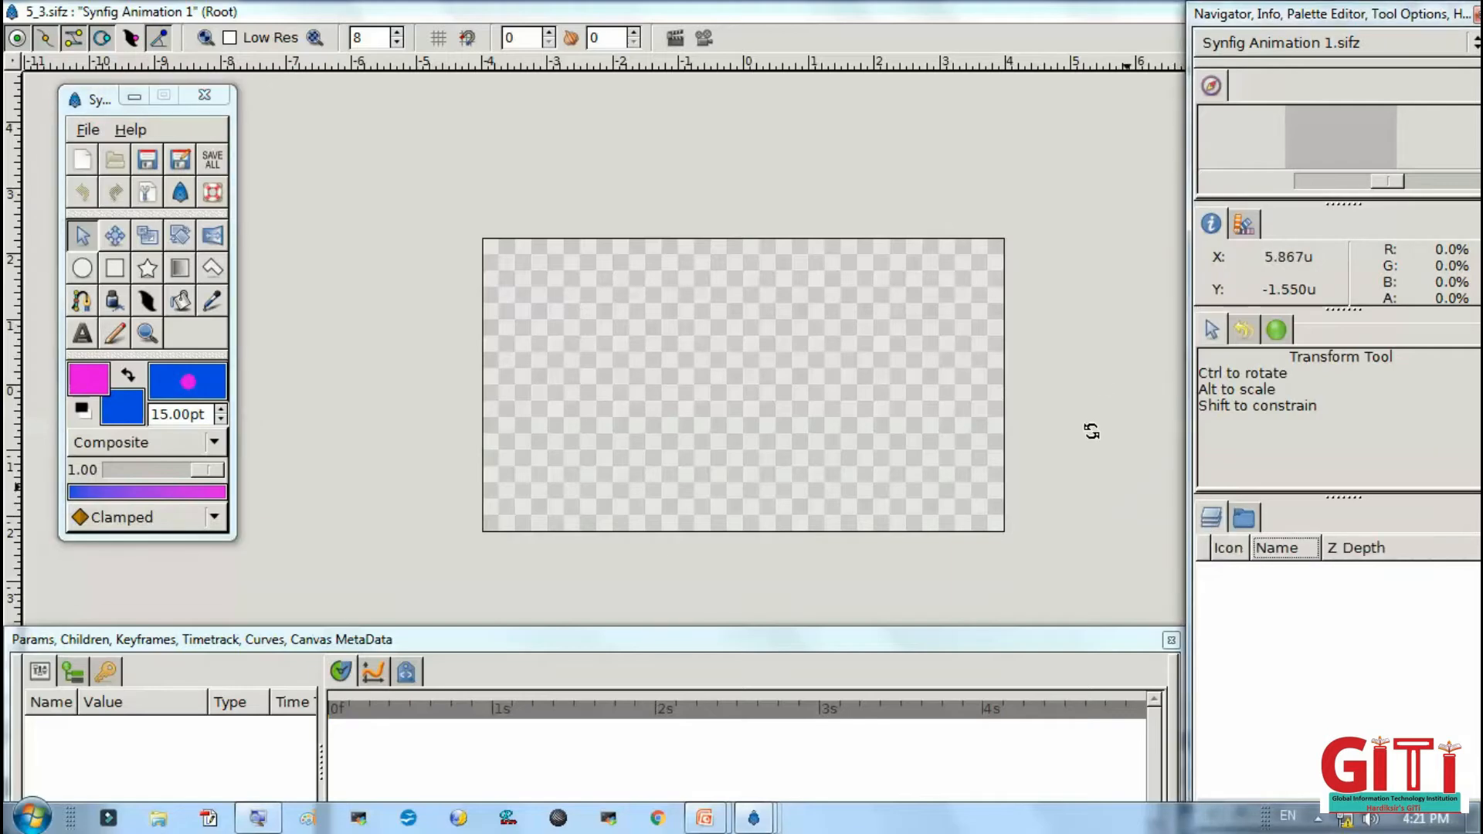
key(ctrl+i)
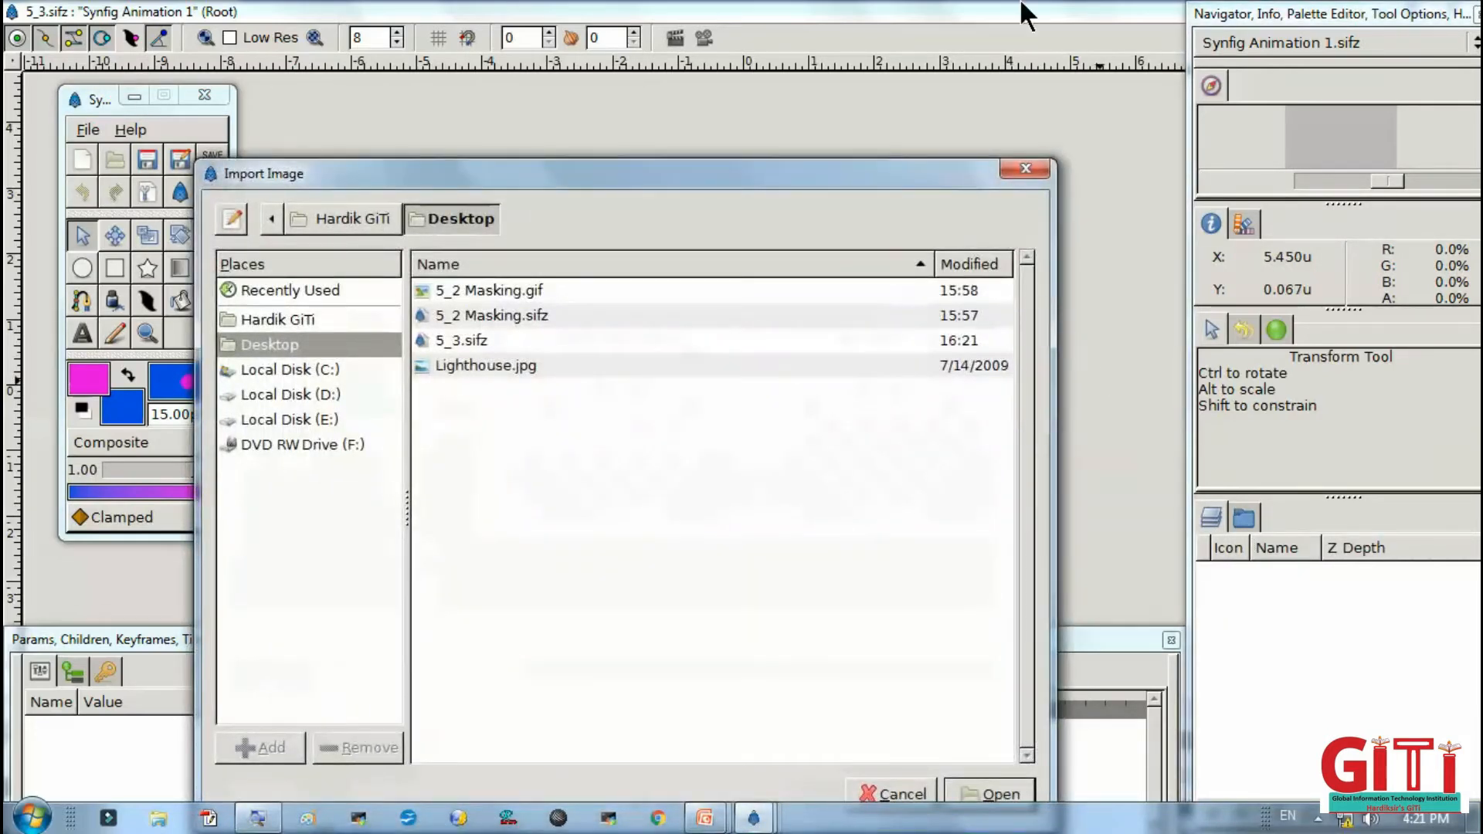
click(500, 363)
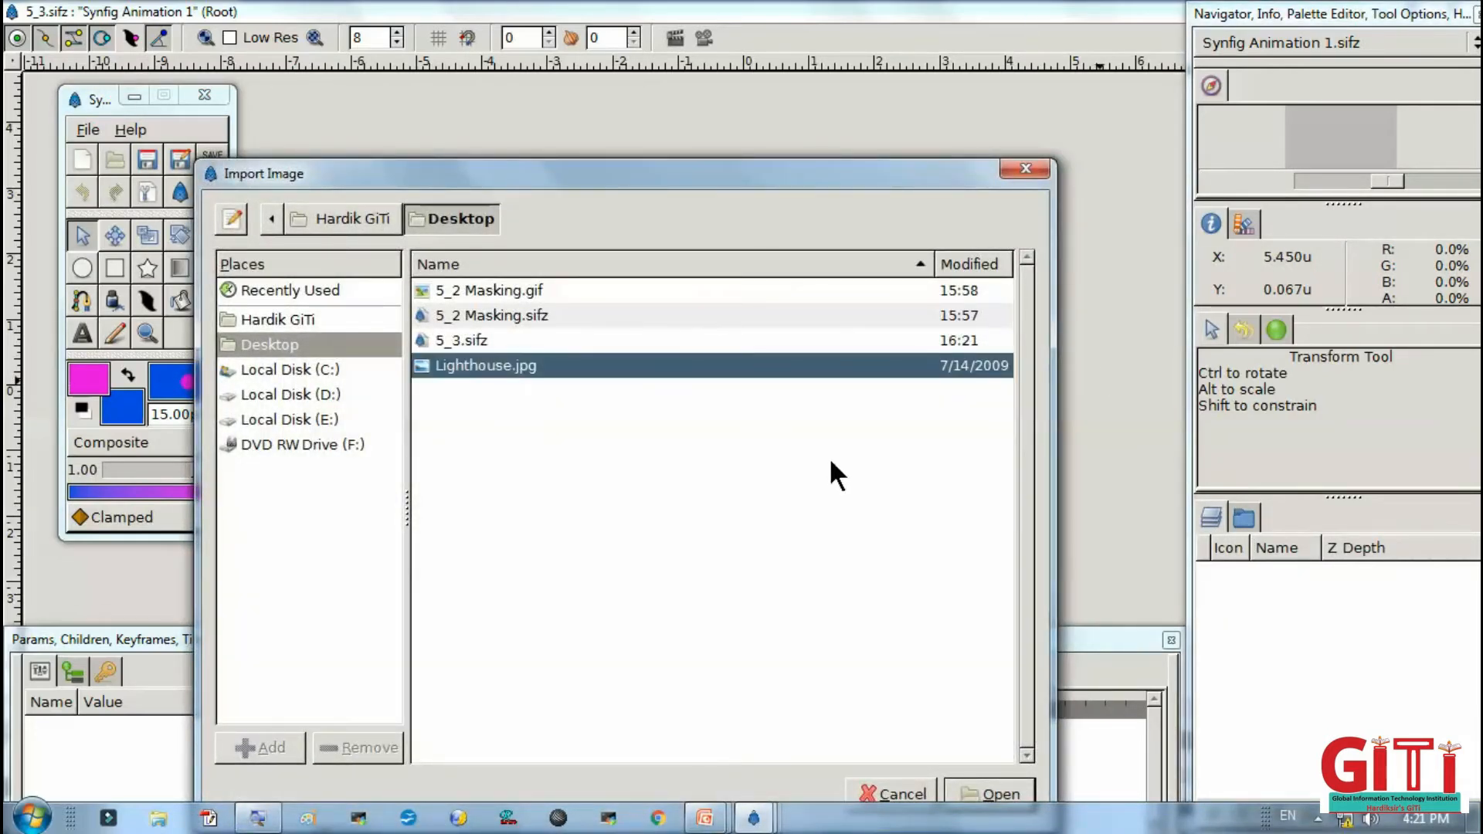
click(971, 793)
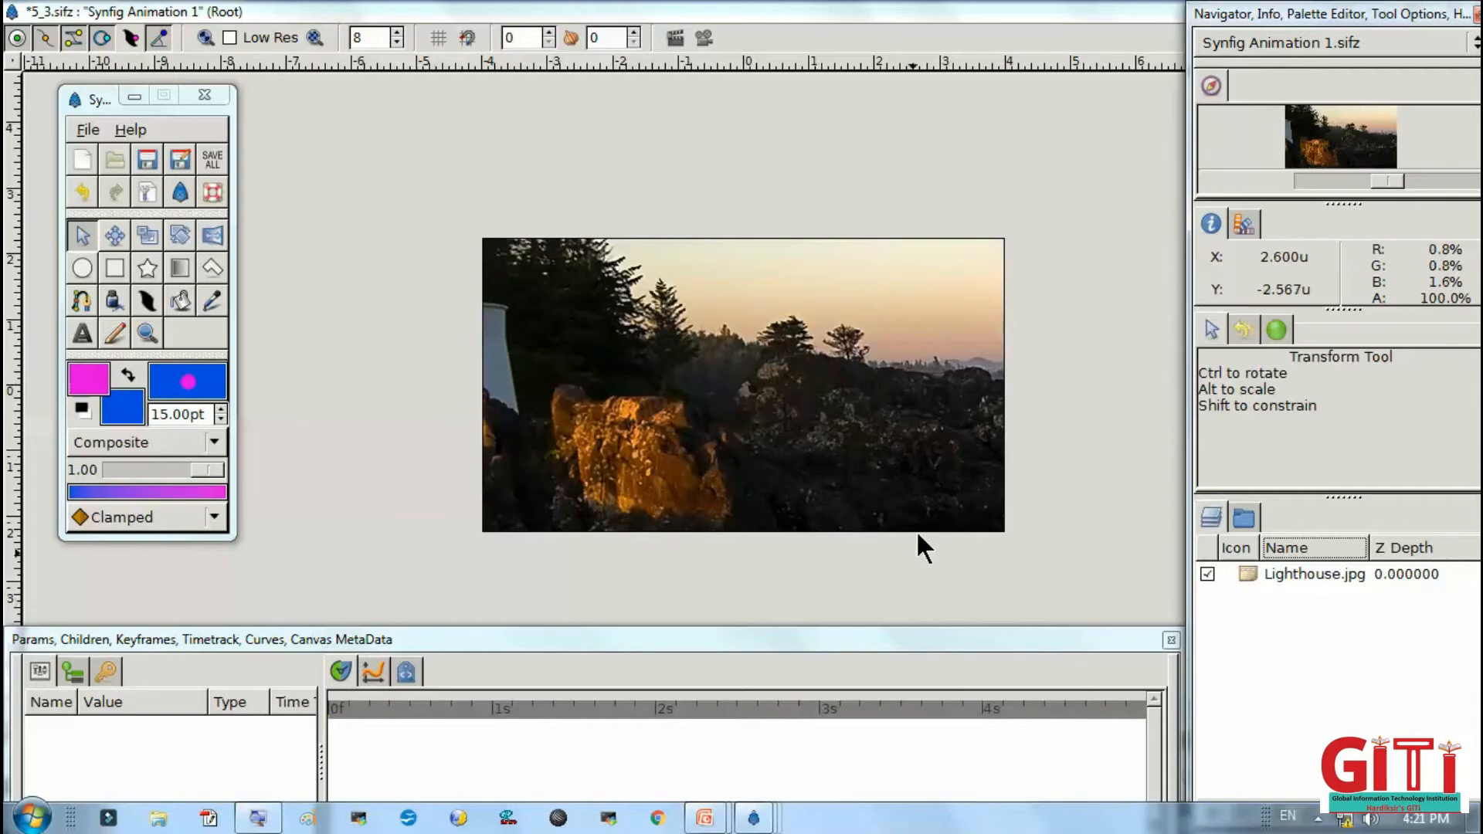
Resize the Lighthouse image by its corner handles to fill the canvas height, centred horizontally, and save the file
click(1349, 178)
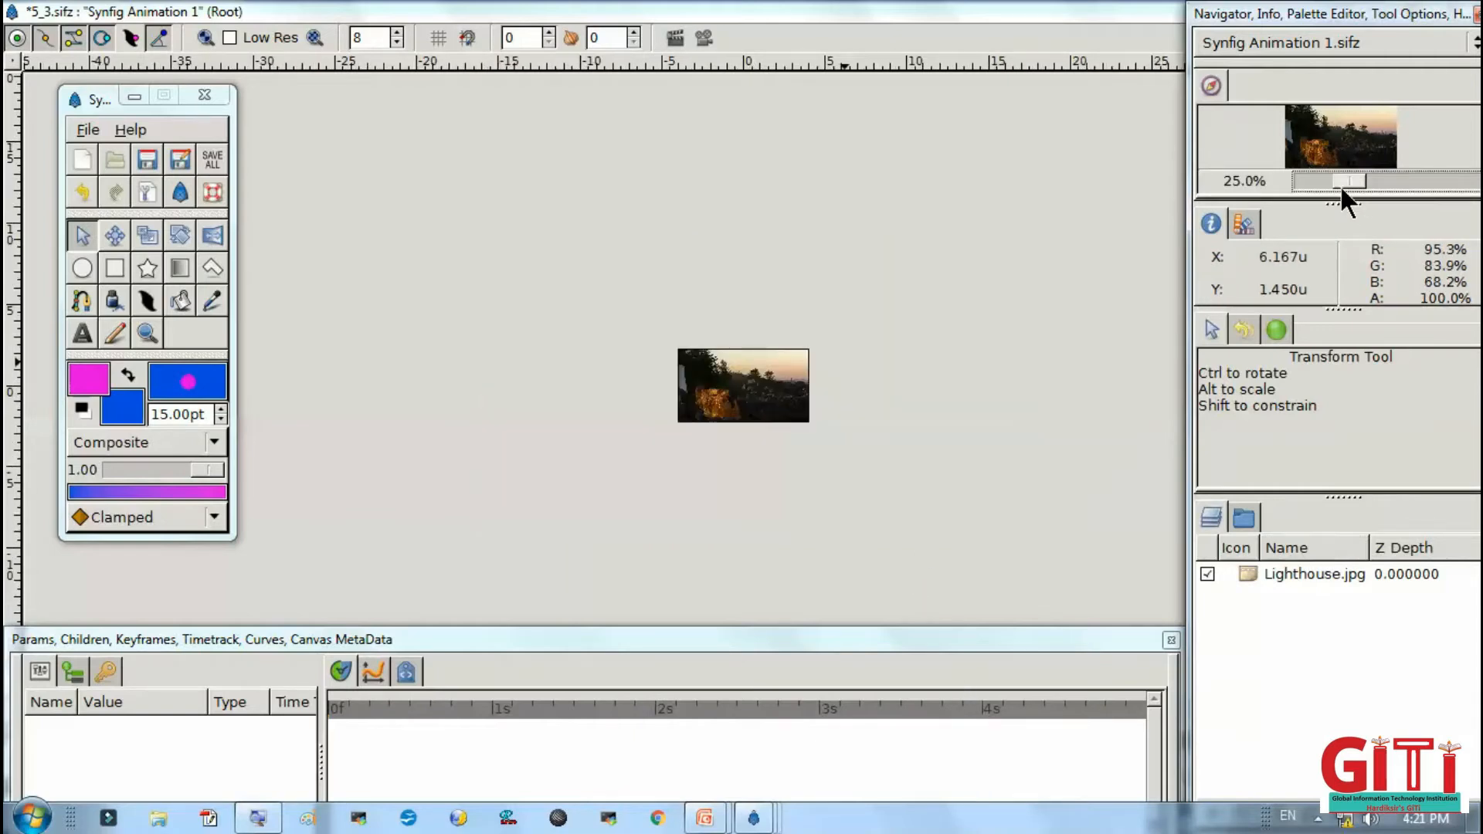
click(743, 398)
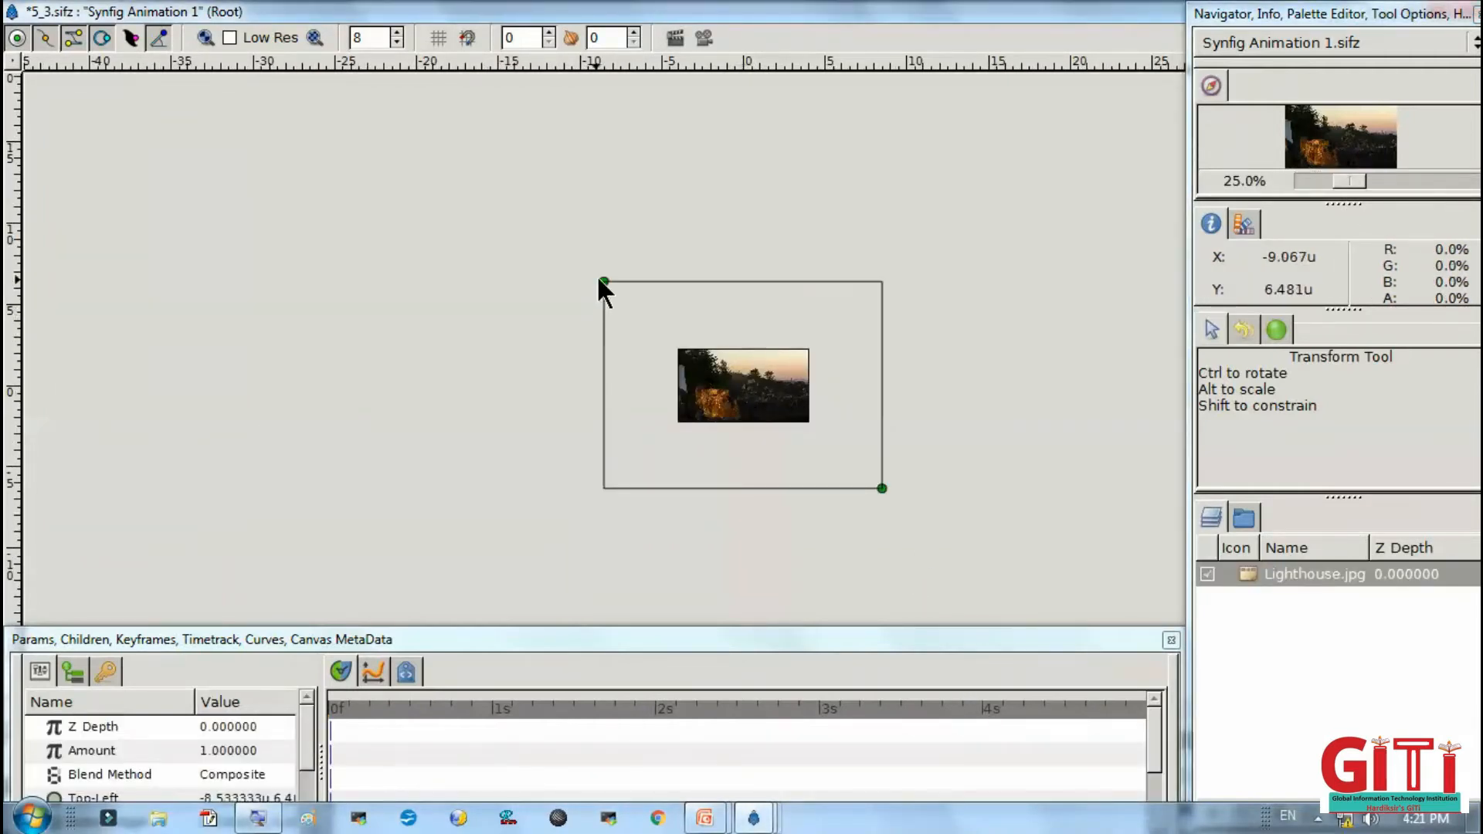
drag(604, 282, 706, 351)
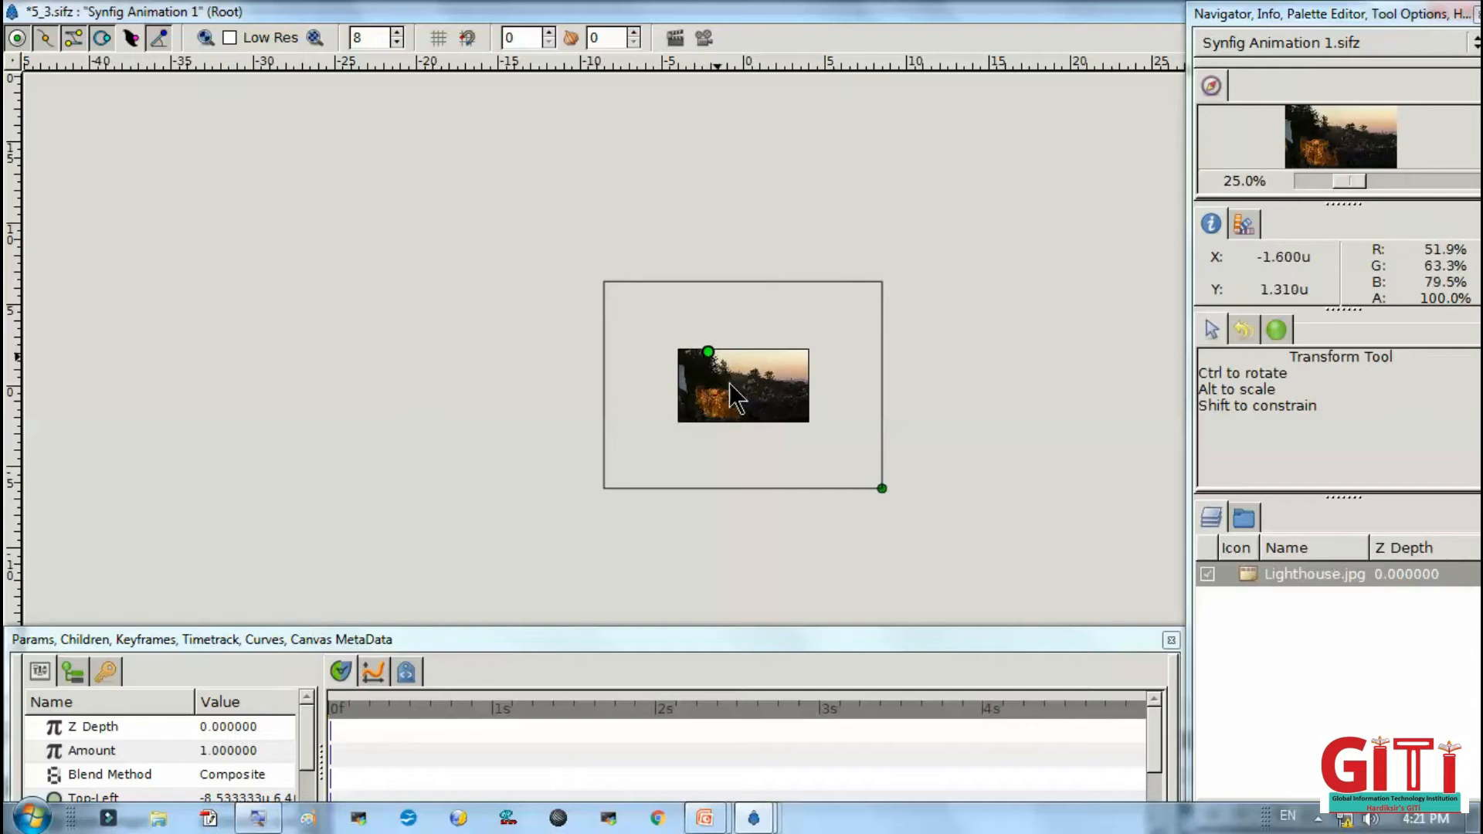
drag(880, 487, 781, 424)
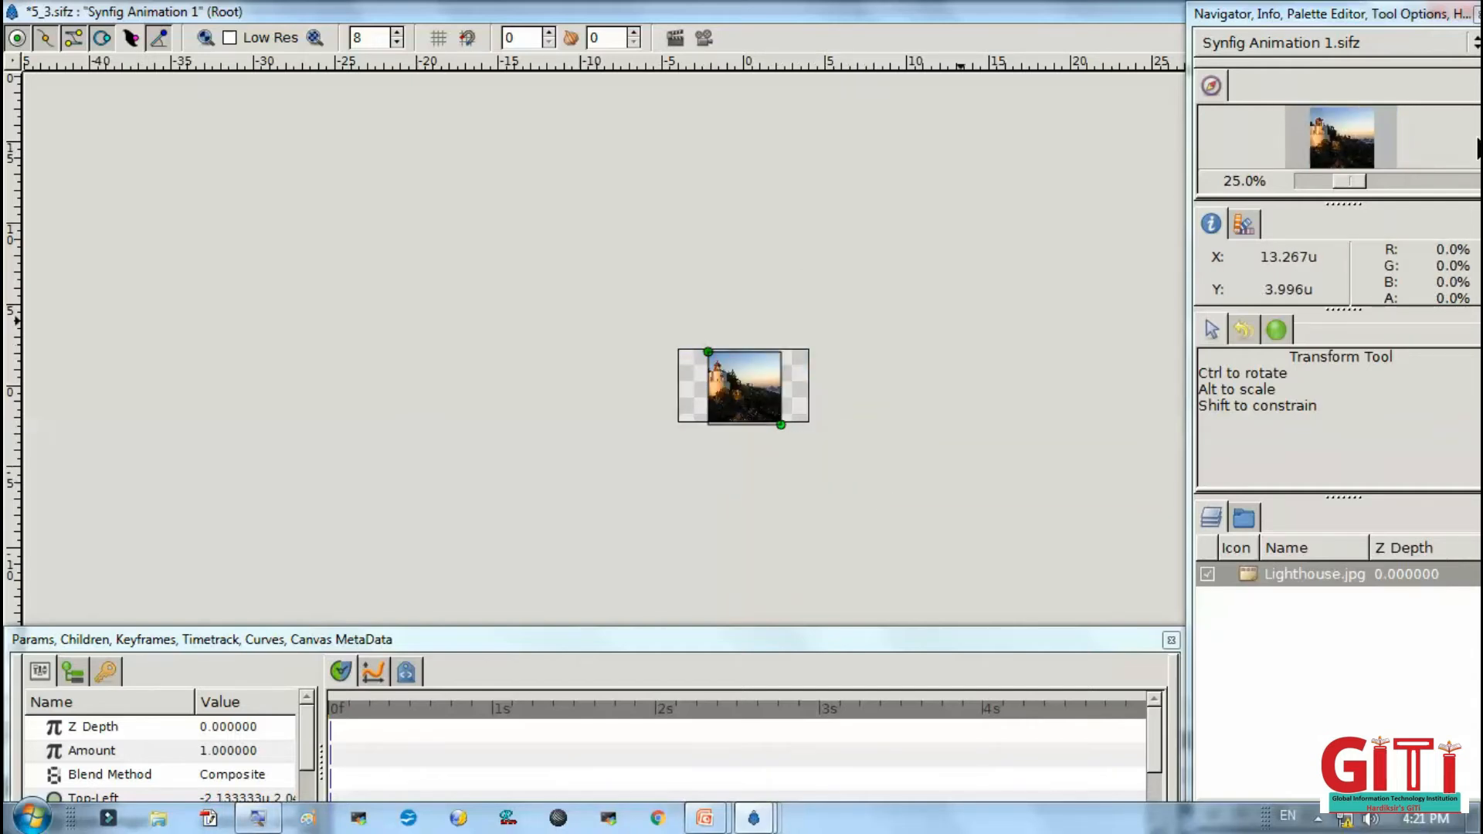
click(1373, 174)
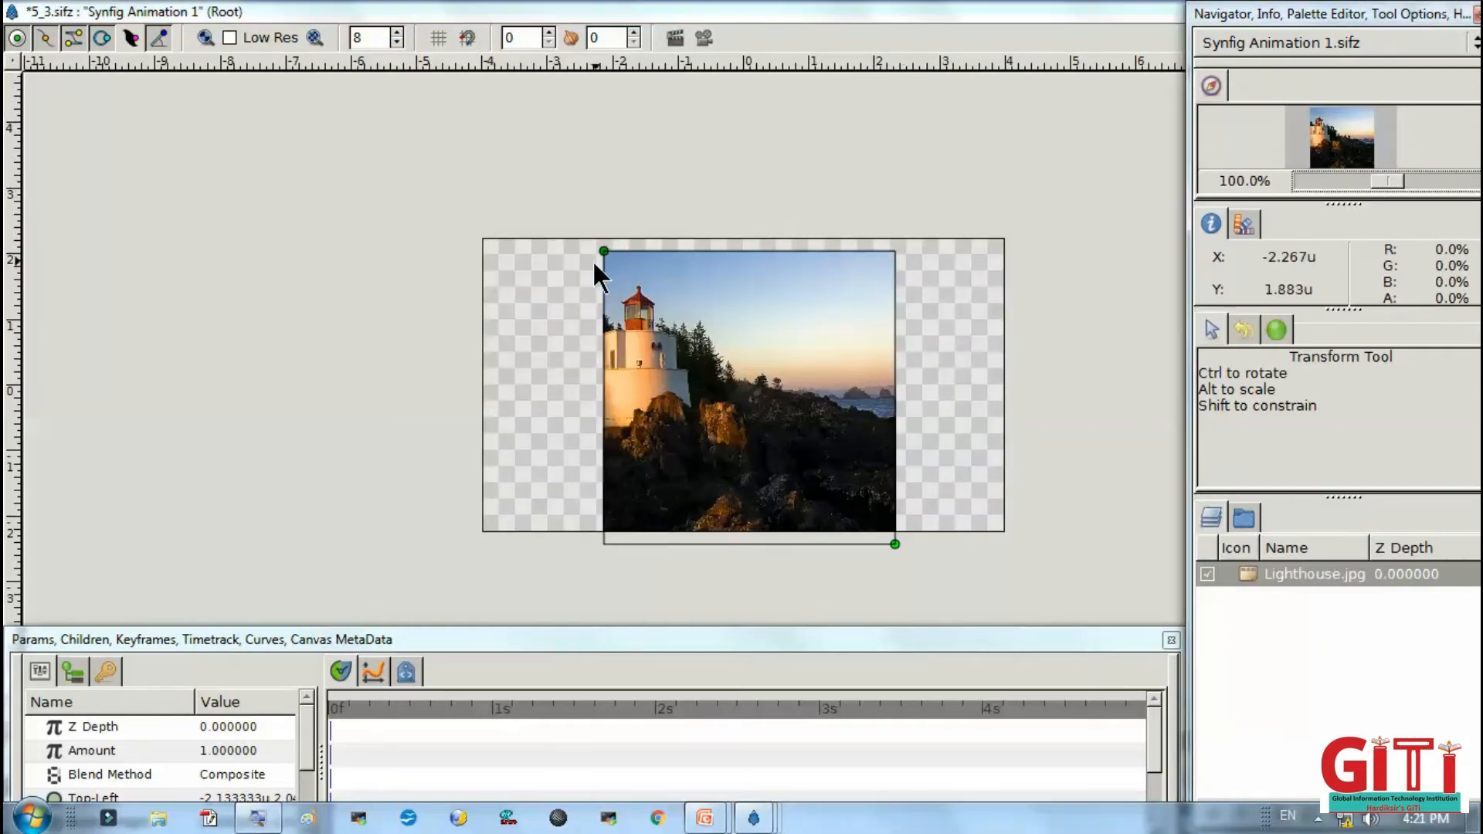
drag(601, 251, 587, 239)
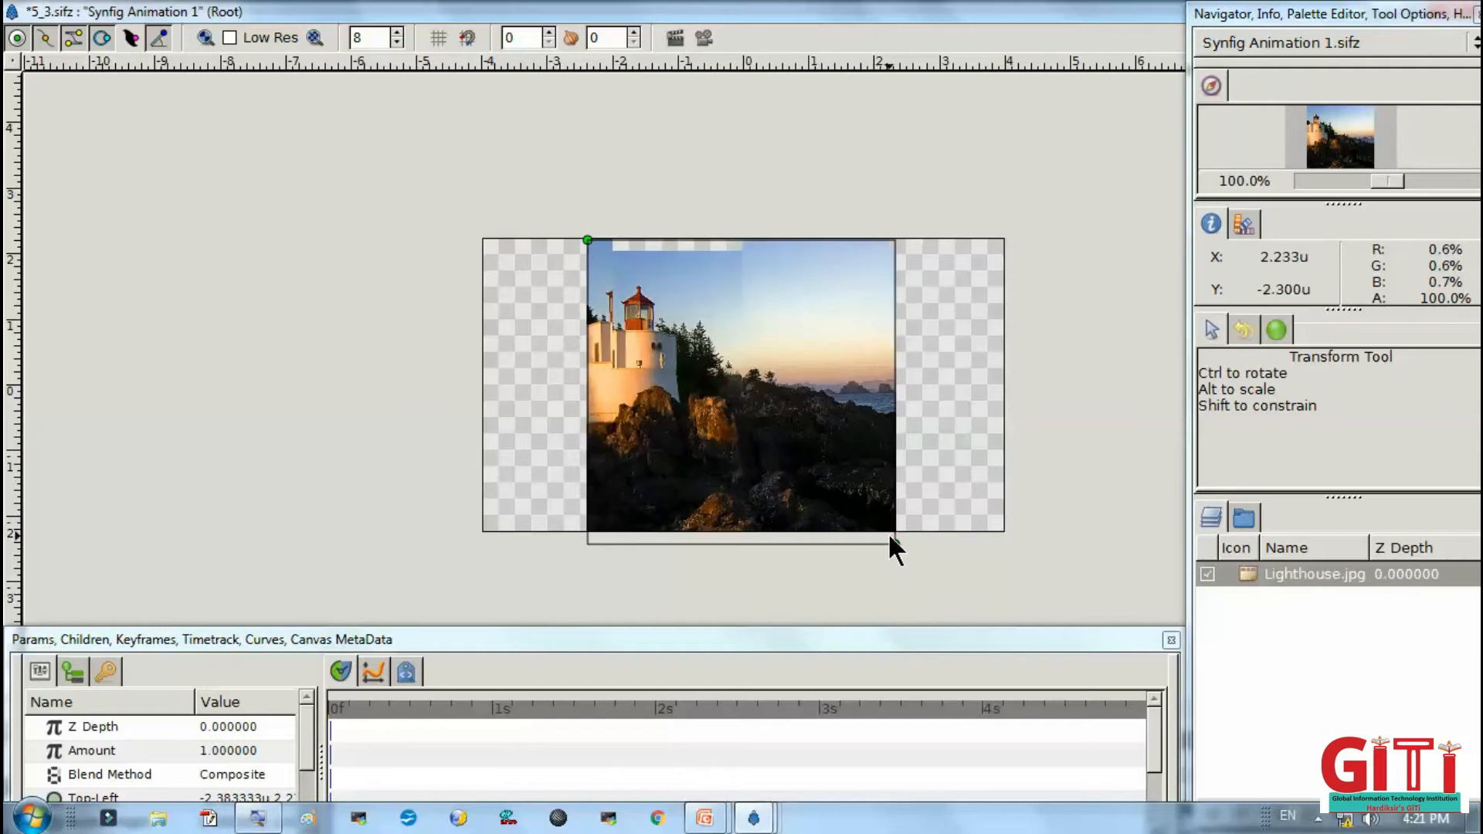
drag(891, 542, 899, 530)
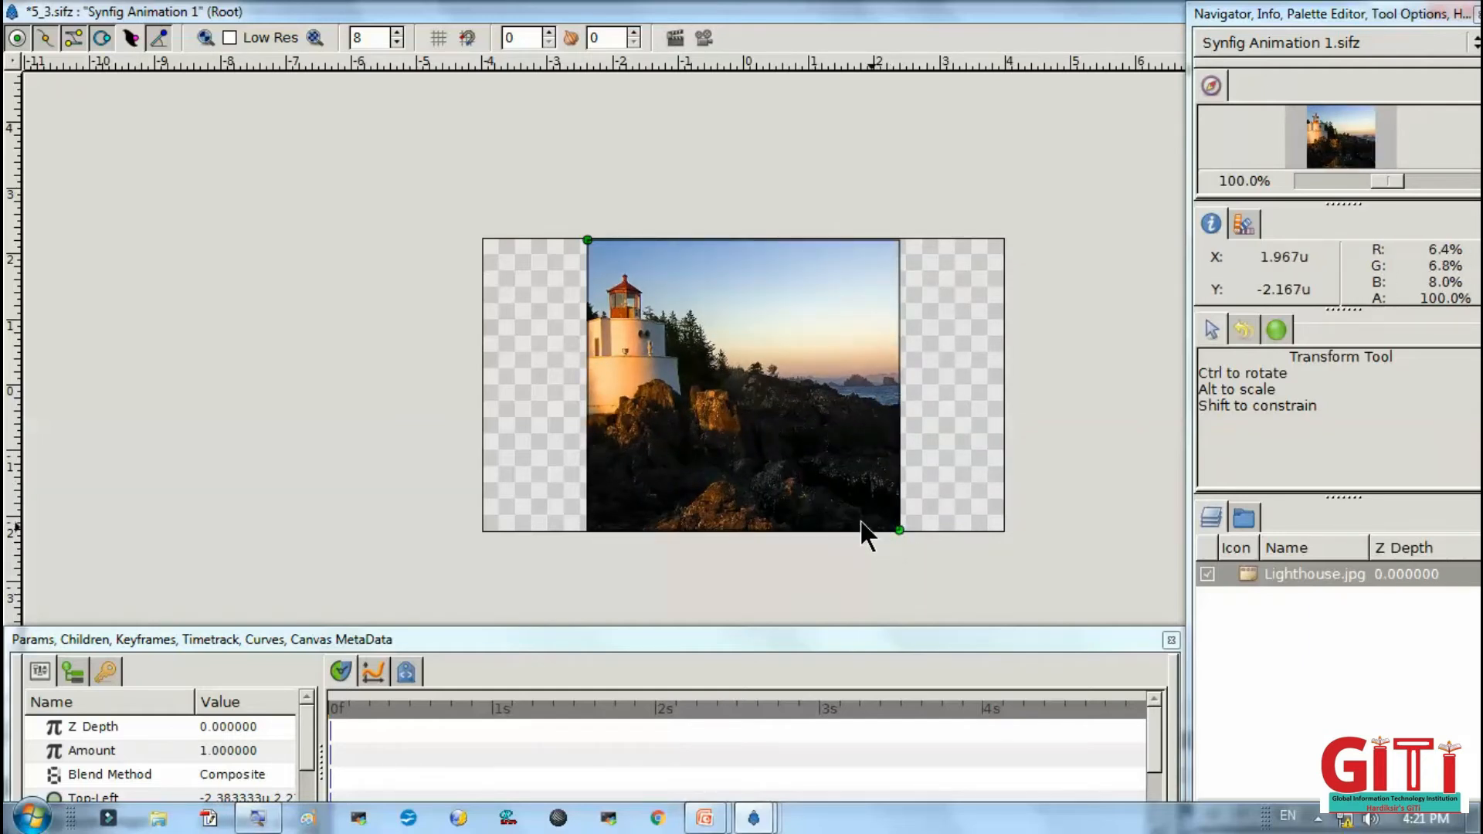
key(ctrl+s)
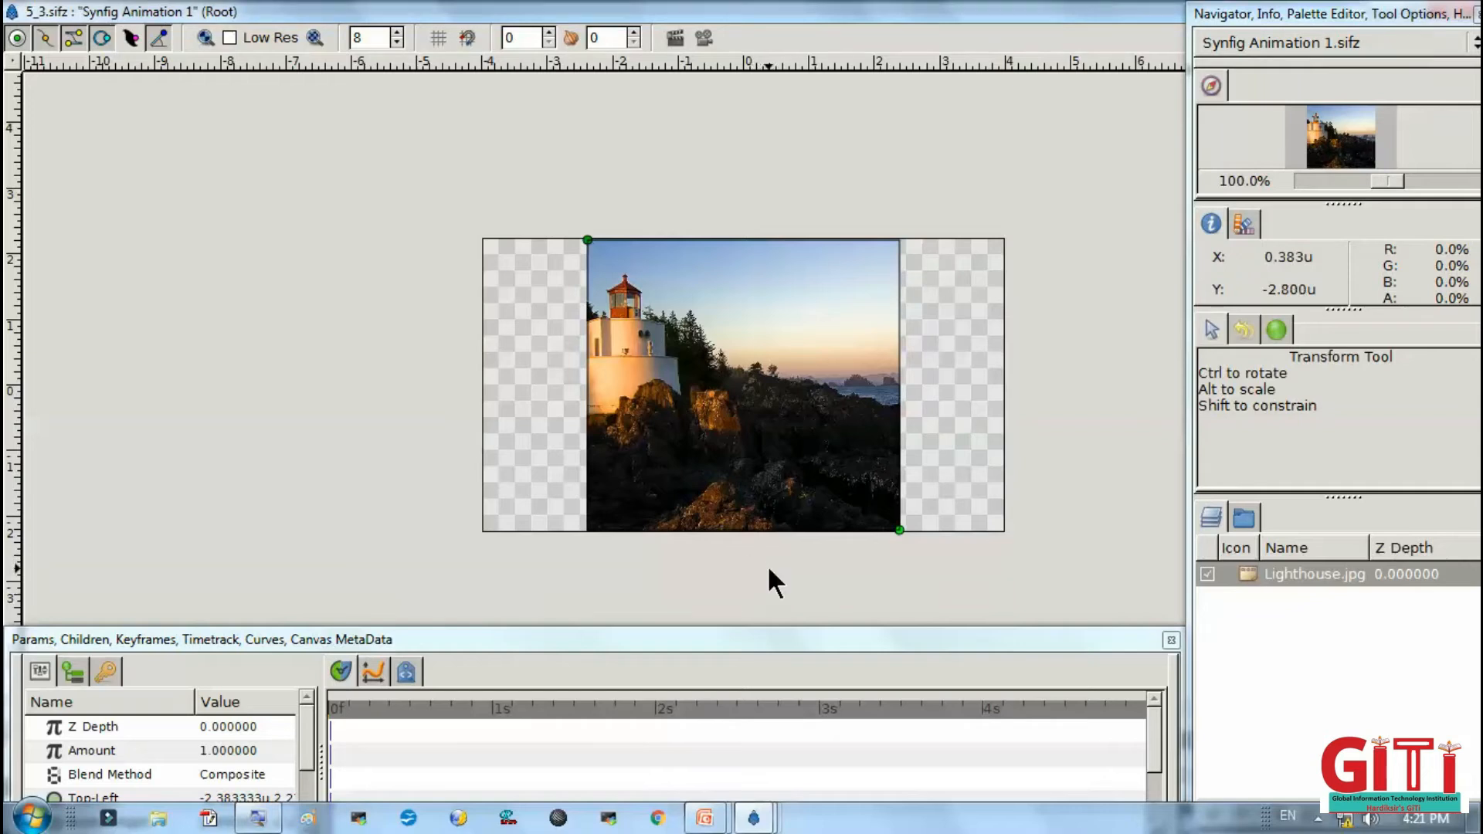
Set the outline colour to red and draw a circle layer in the sky, centred on the Lighthouse image's right edge
key(alt+Tab)
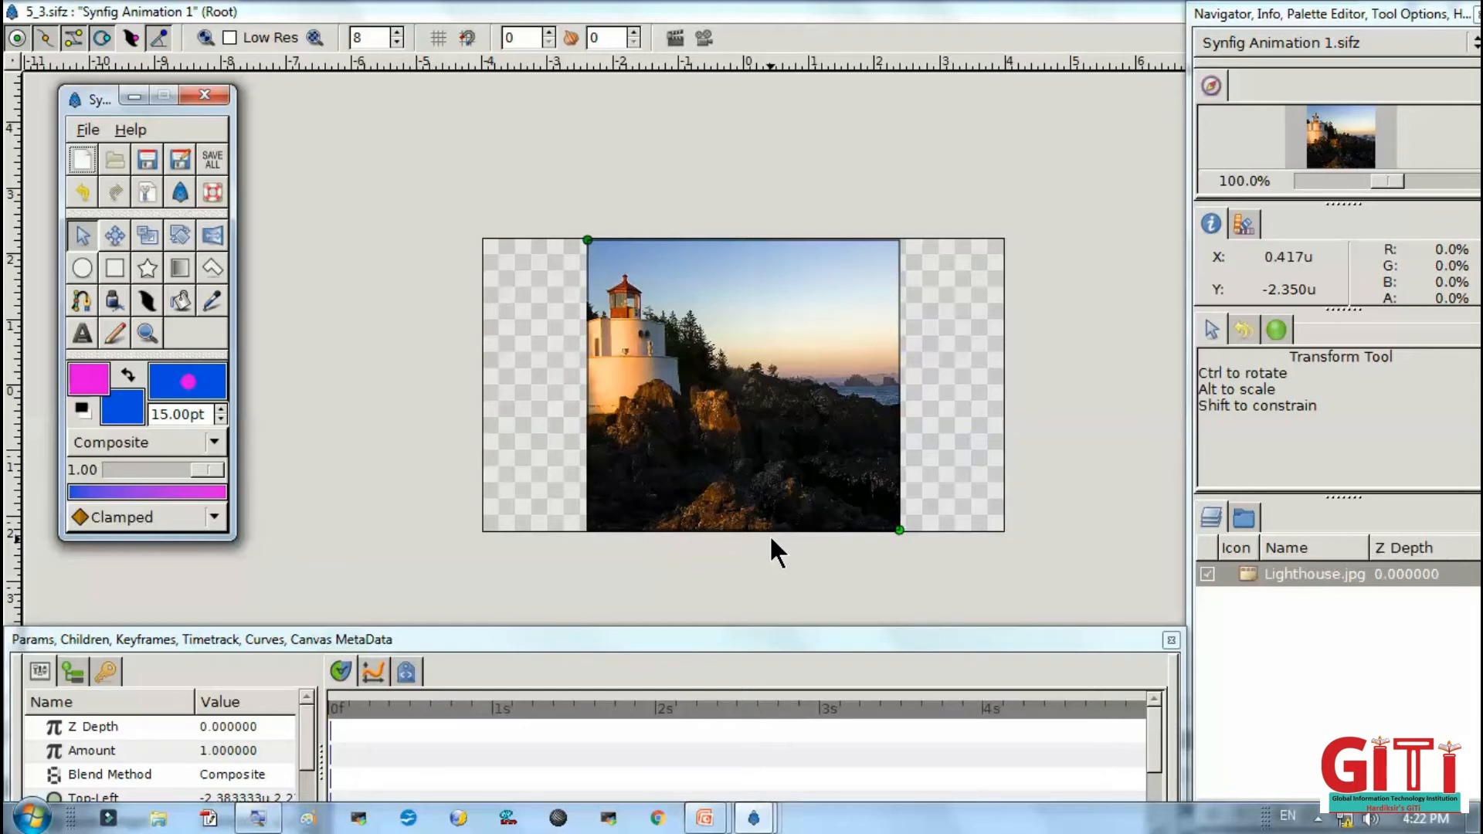
click(86, 378)
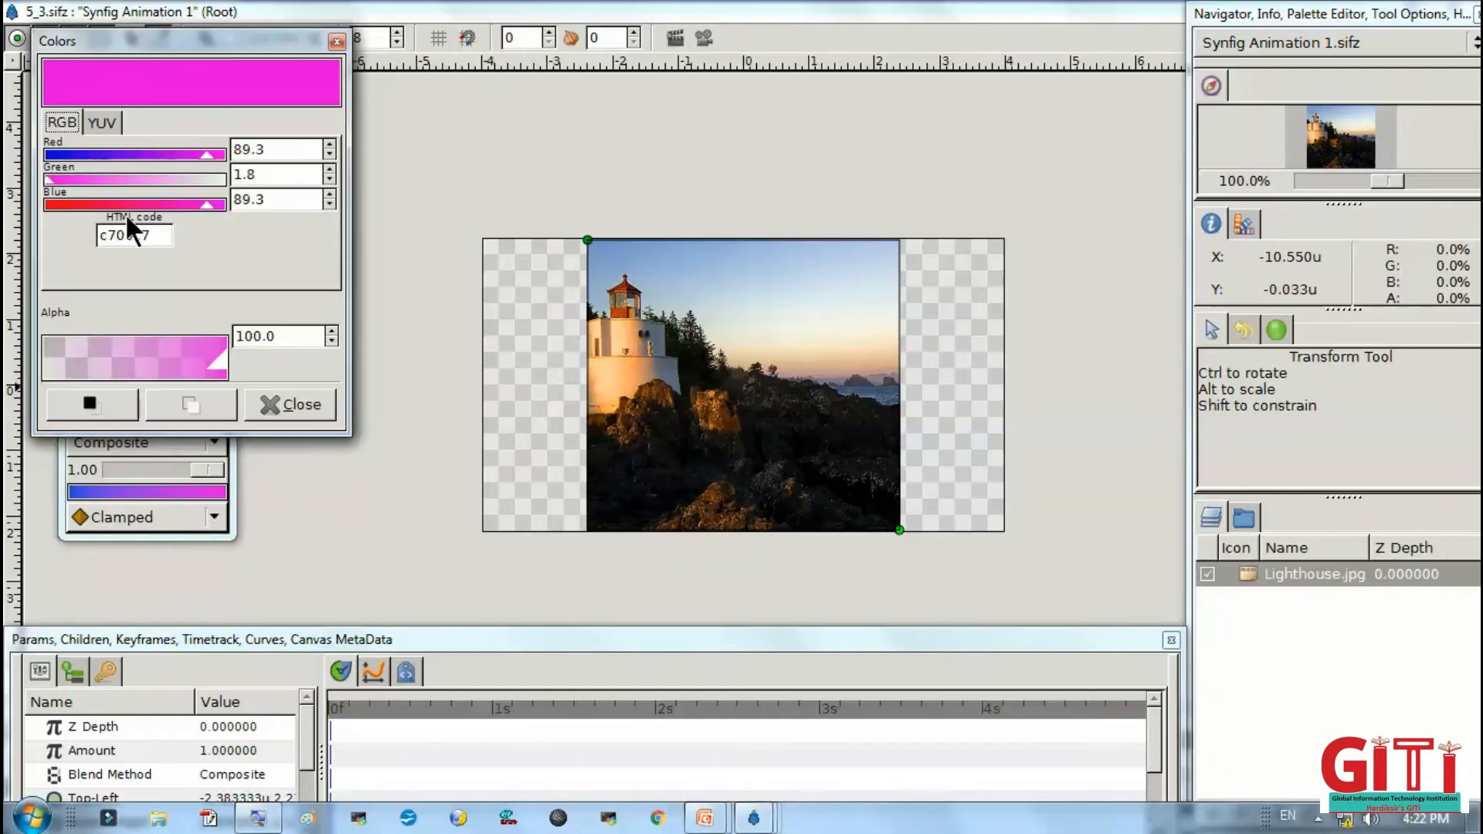
click(63, 205)
click(289, 405)
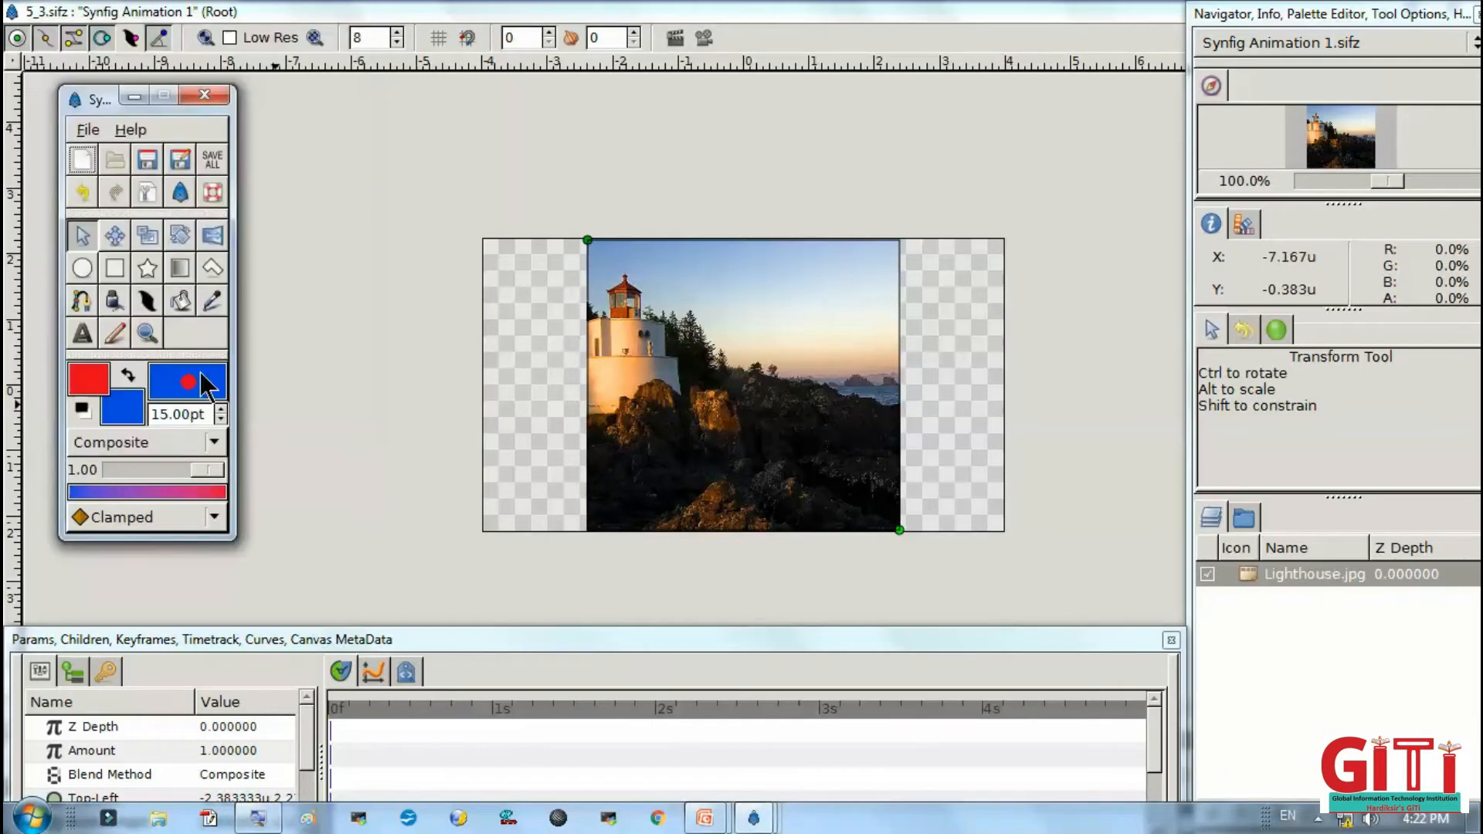
click(84, 268)
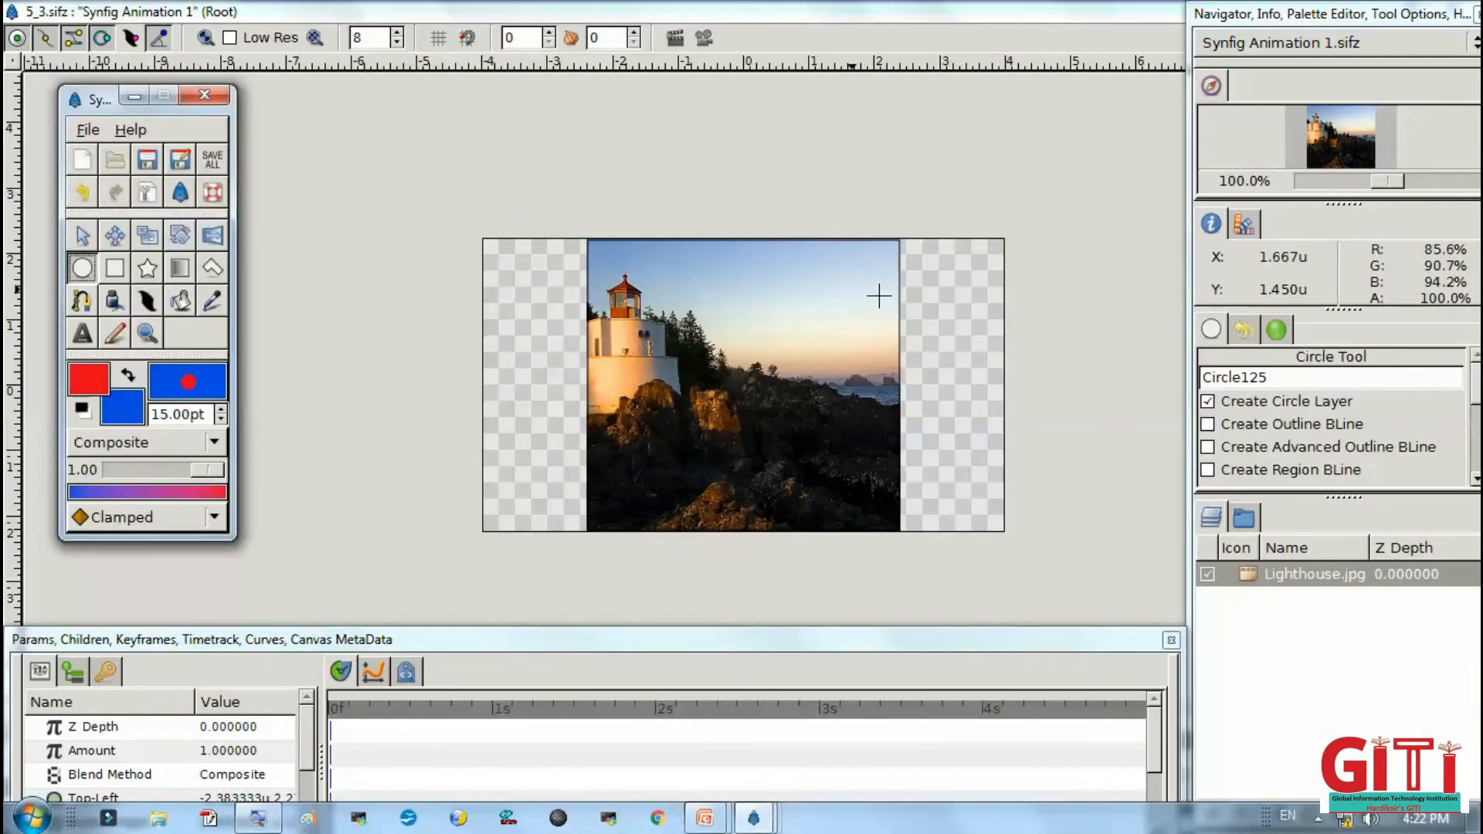
drag(898, 326, 945, 344)
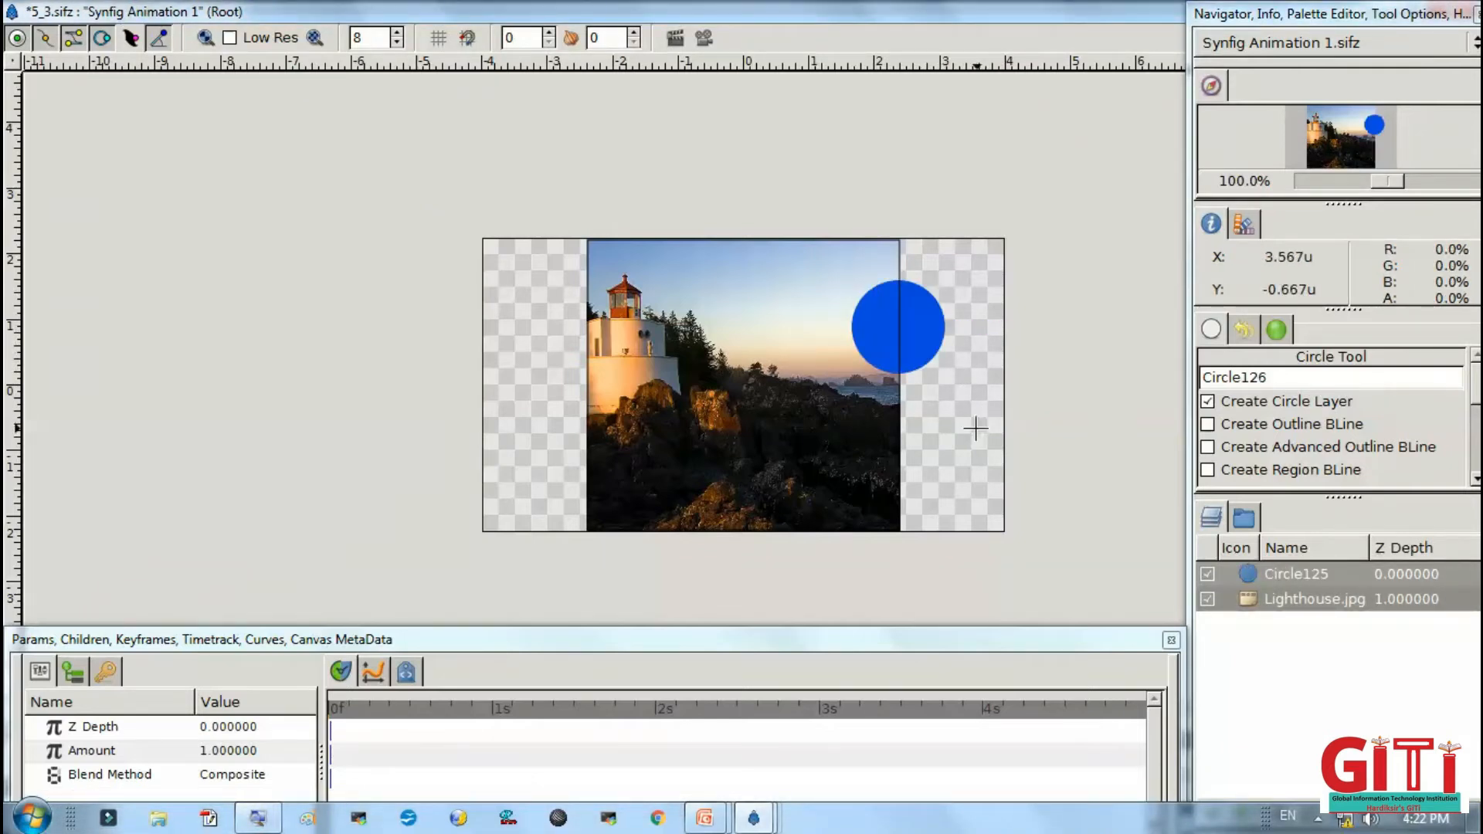
Swap the outline and fill colours and fill the circle on the Lighthouse image's edge with red using the Fill tool
key(alt+Tab)
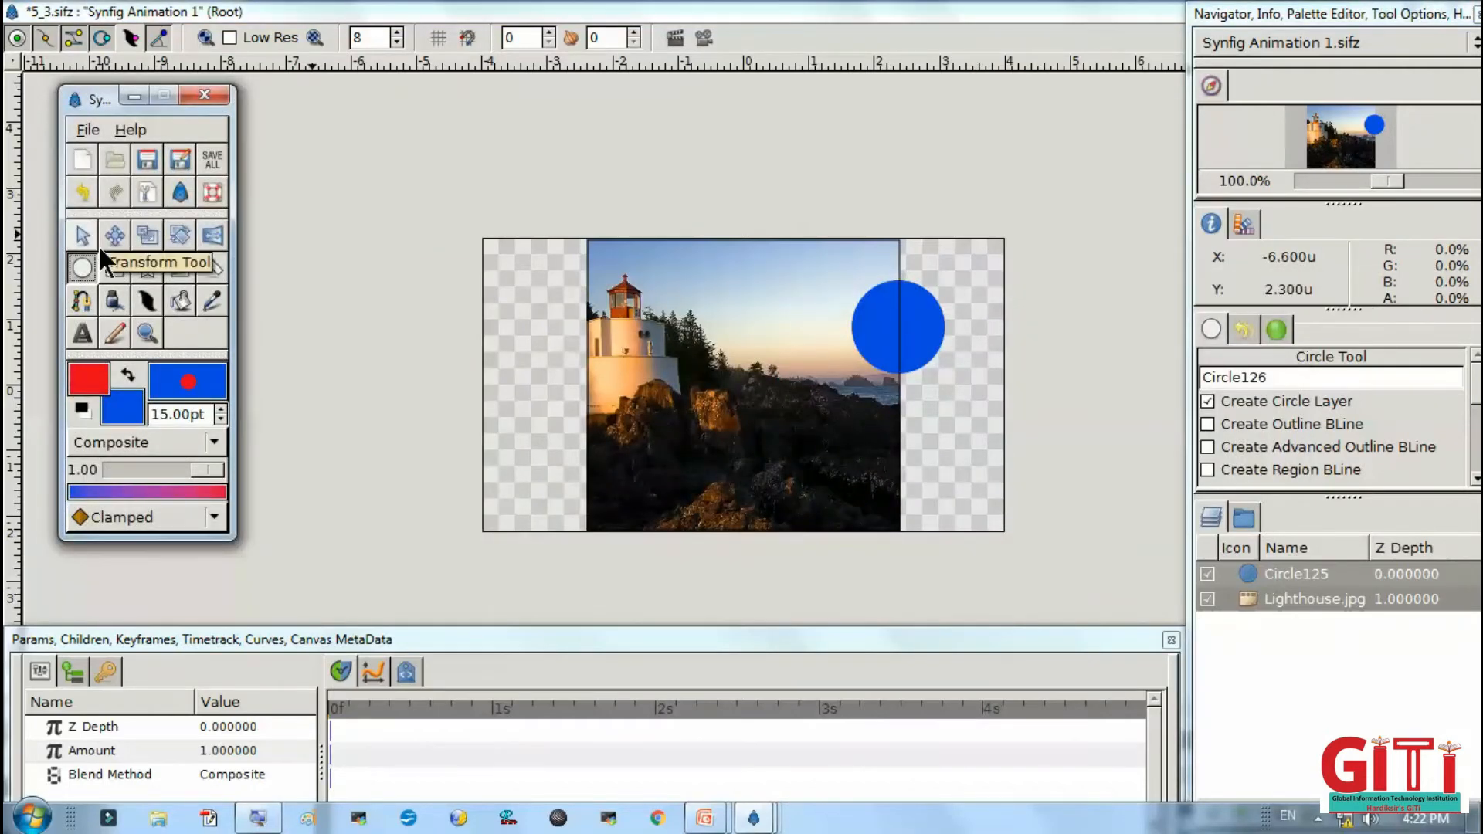
click(137, 382)
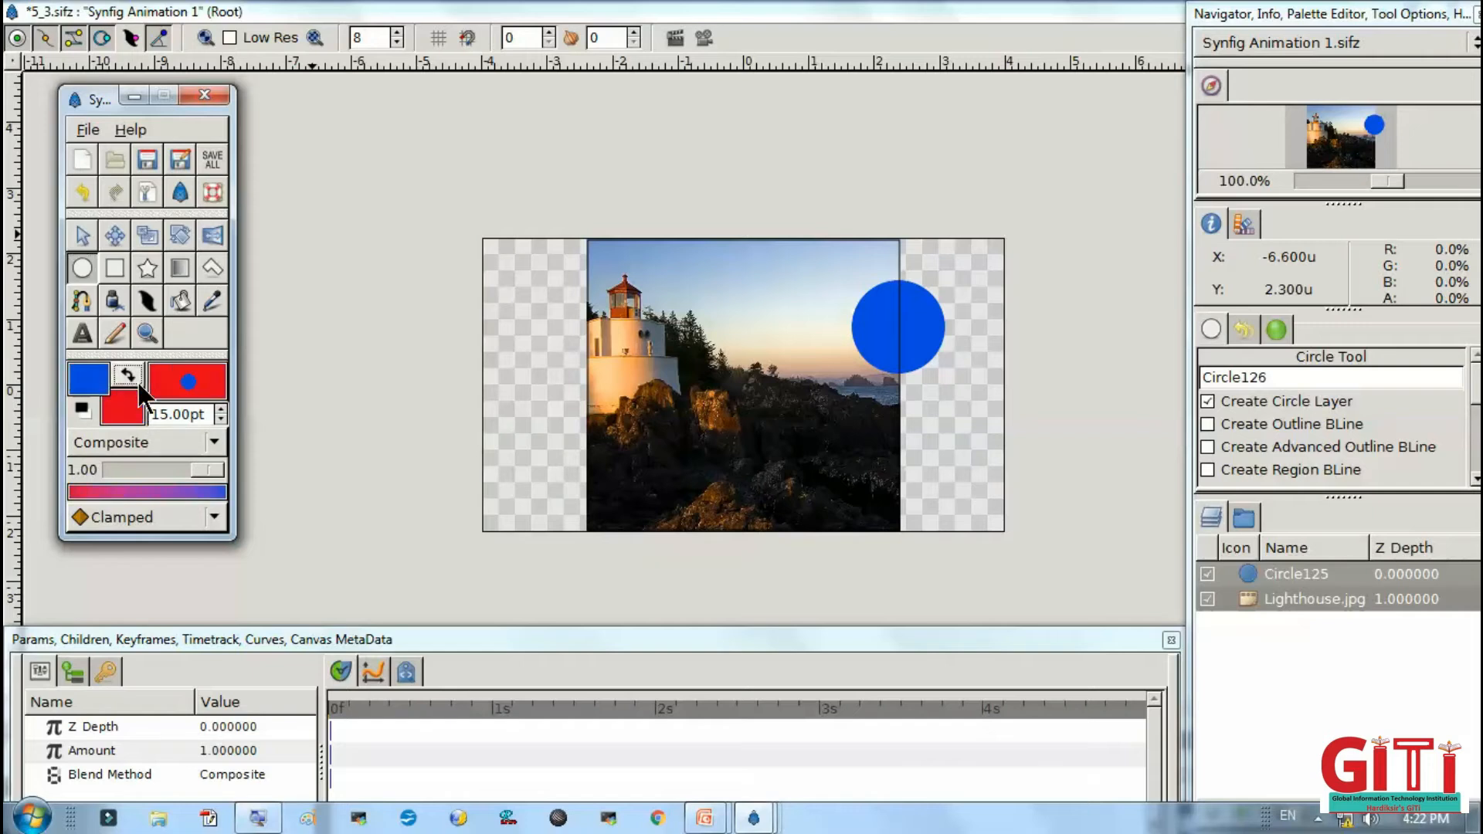
click(179, 295)
click(908, 312)
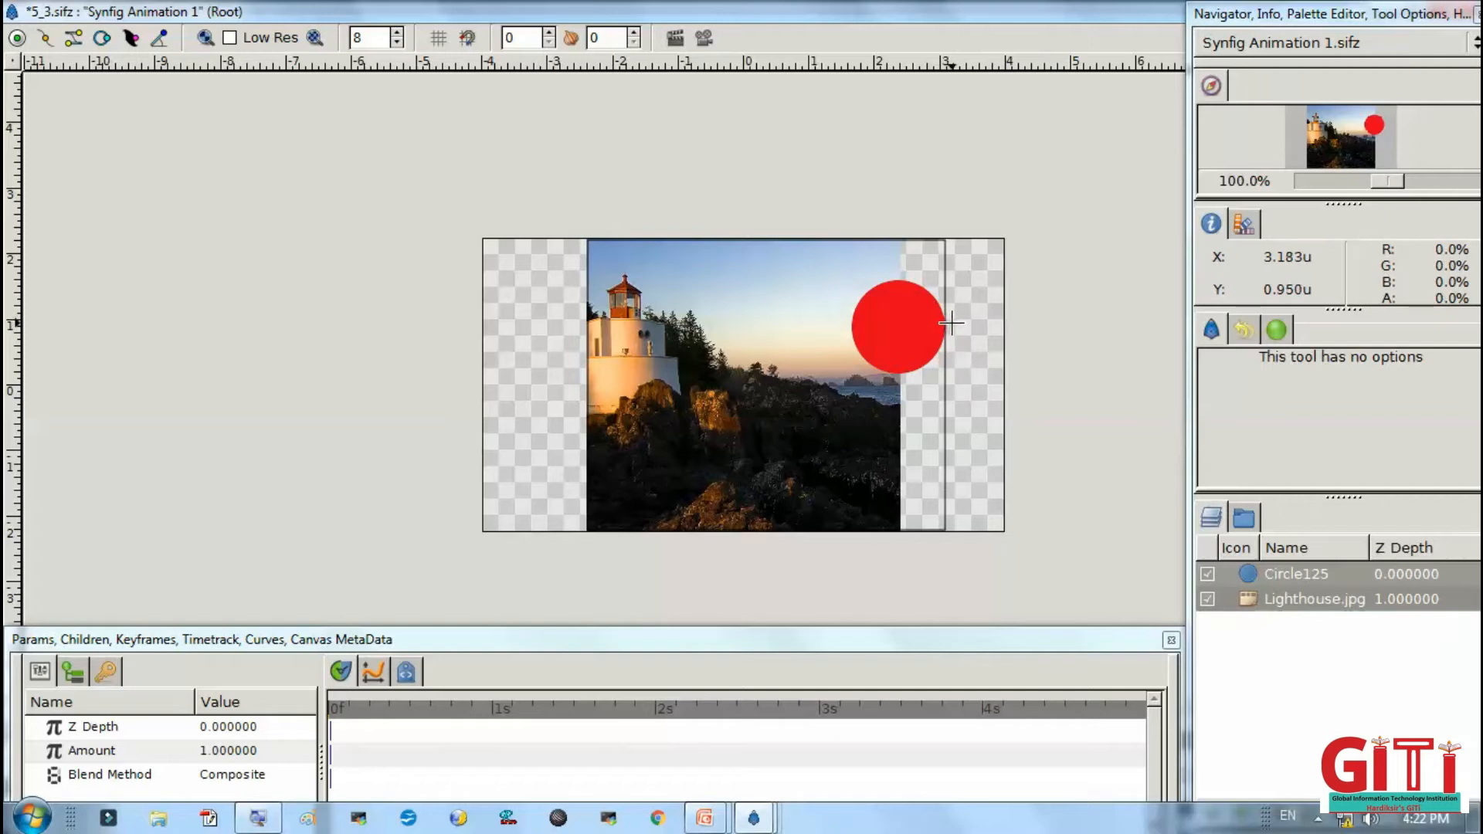
Try to rename the circle layer as Sun
click(1228, 576)
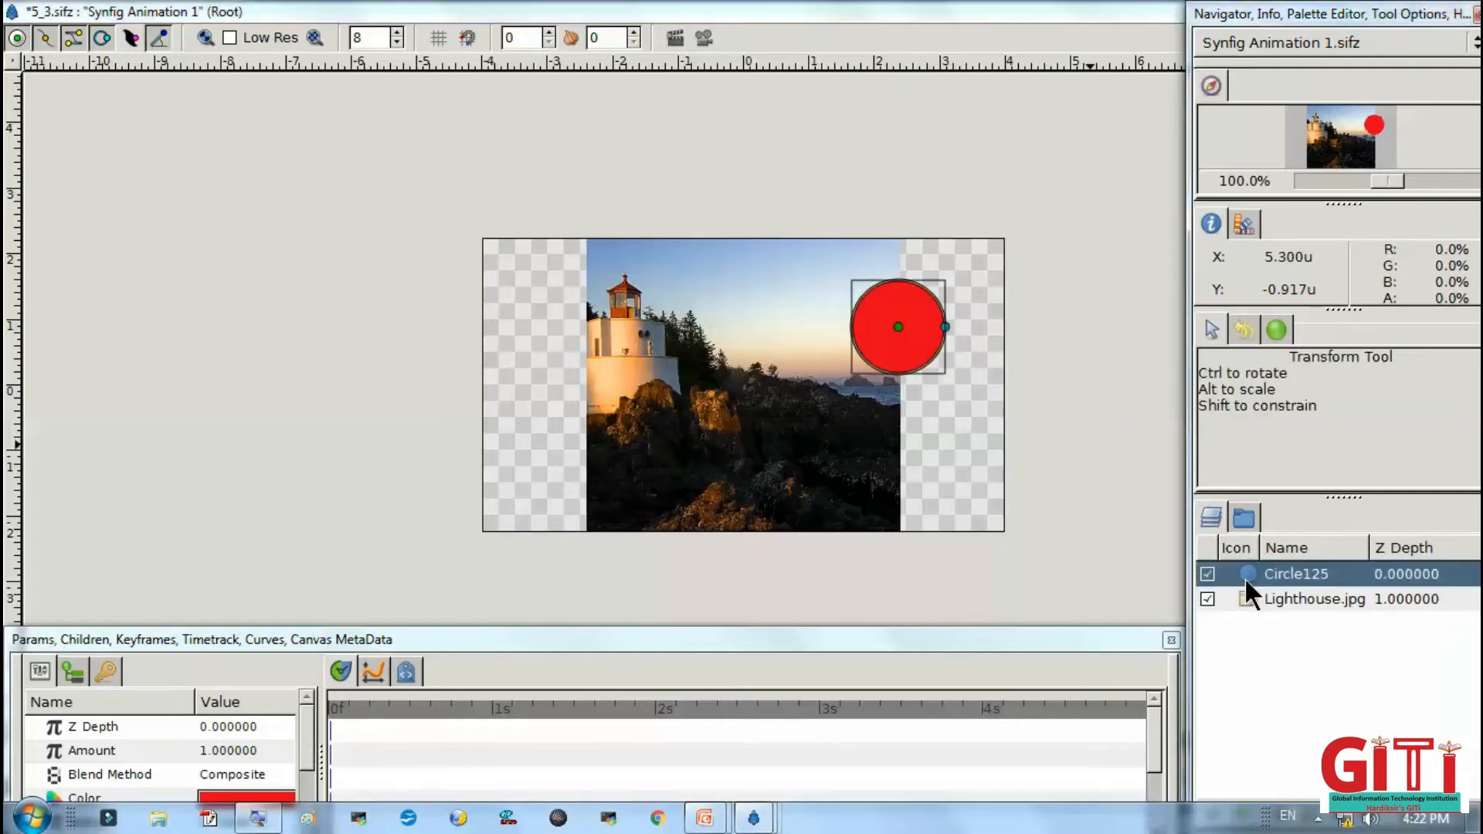
double_click(1263, 577)
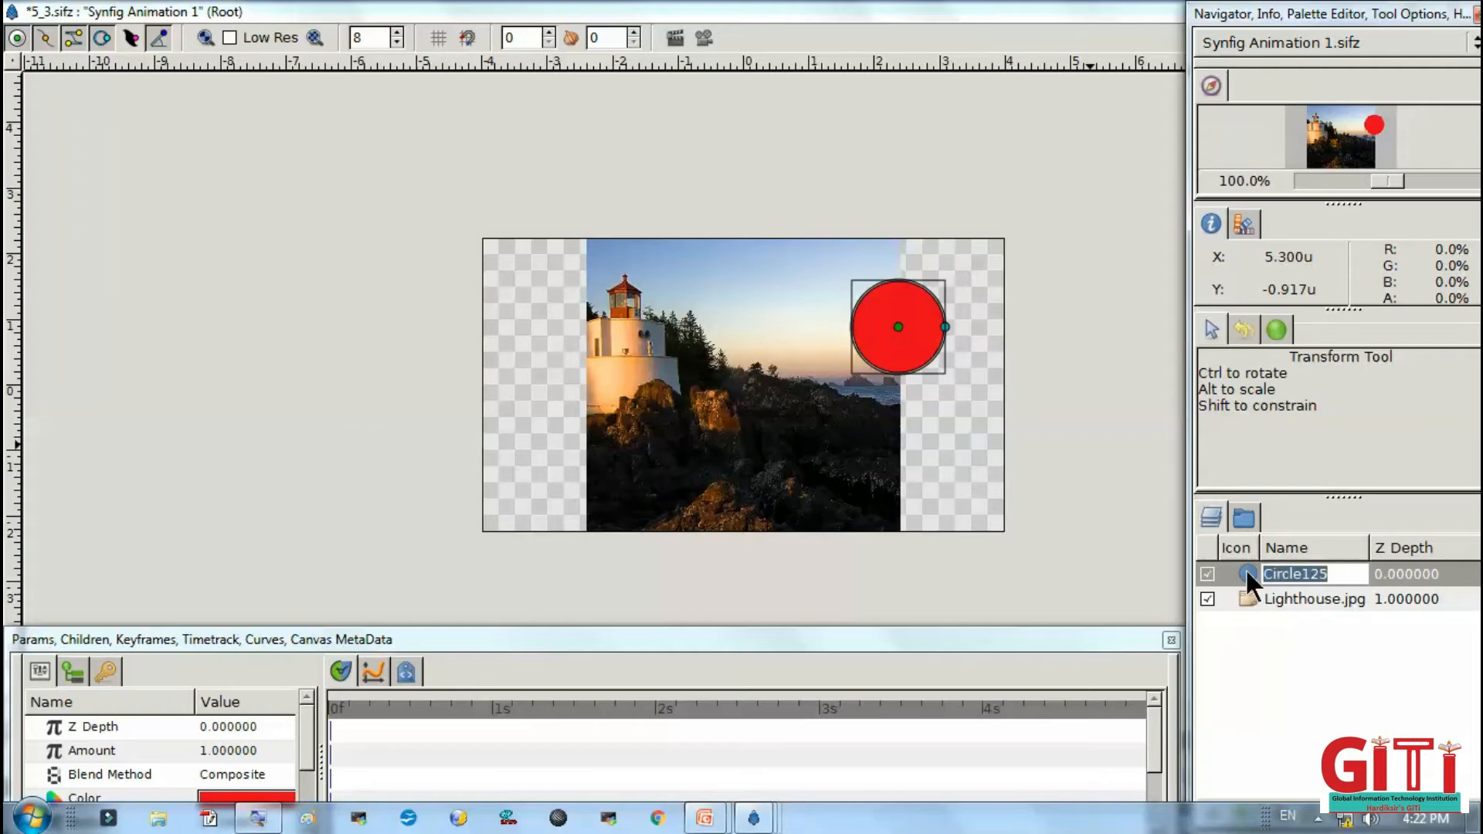
text(Sun)
click(995, 465)
Draw a looped triangular BLine with two vertices on the image's right edge above and below the circle and one in the sky
key(alt+Tab)
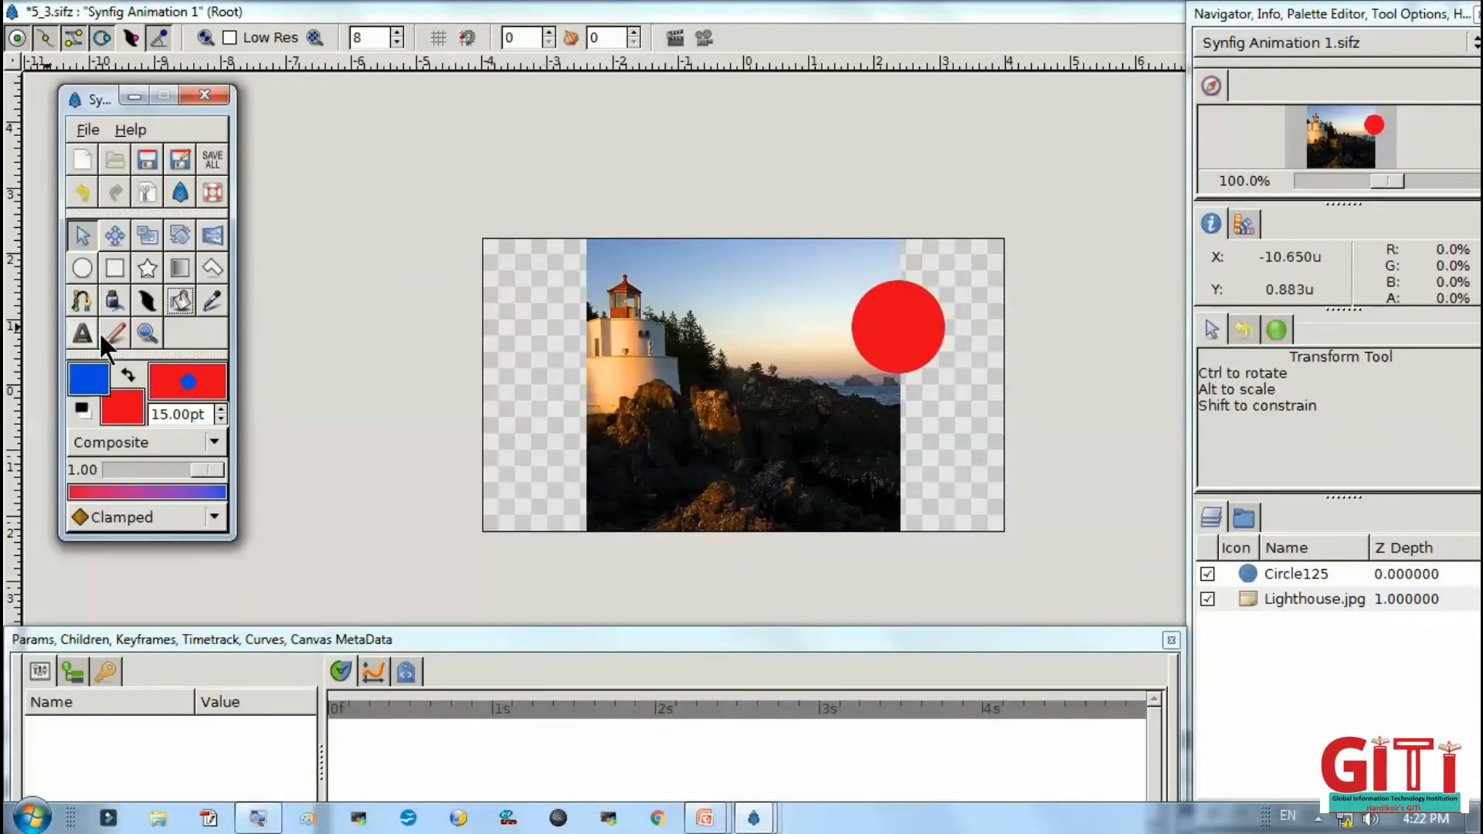
click(257, 817)
click(630, 525)
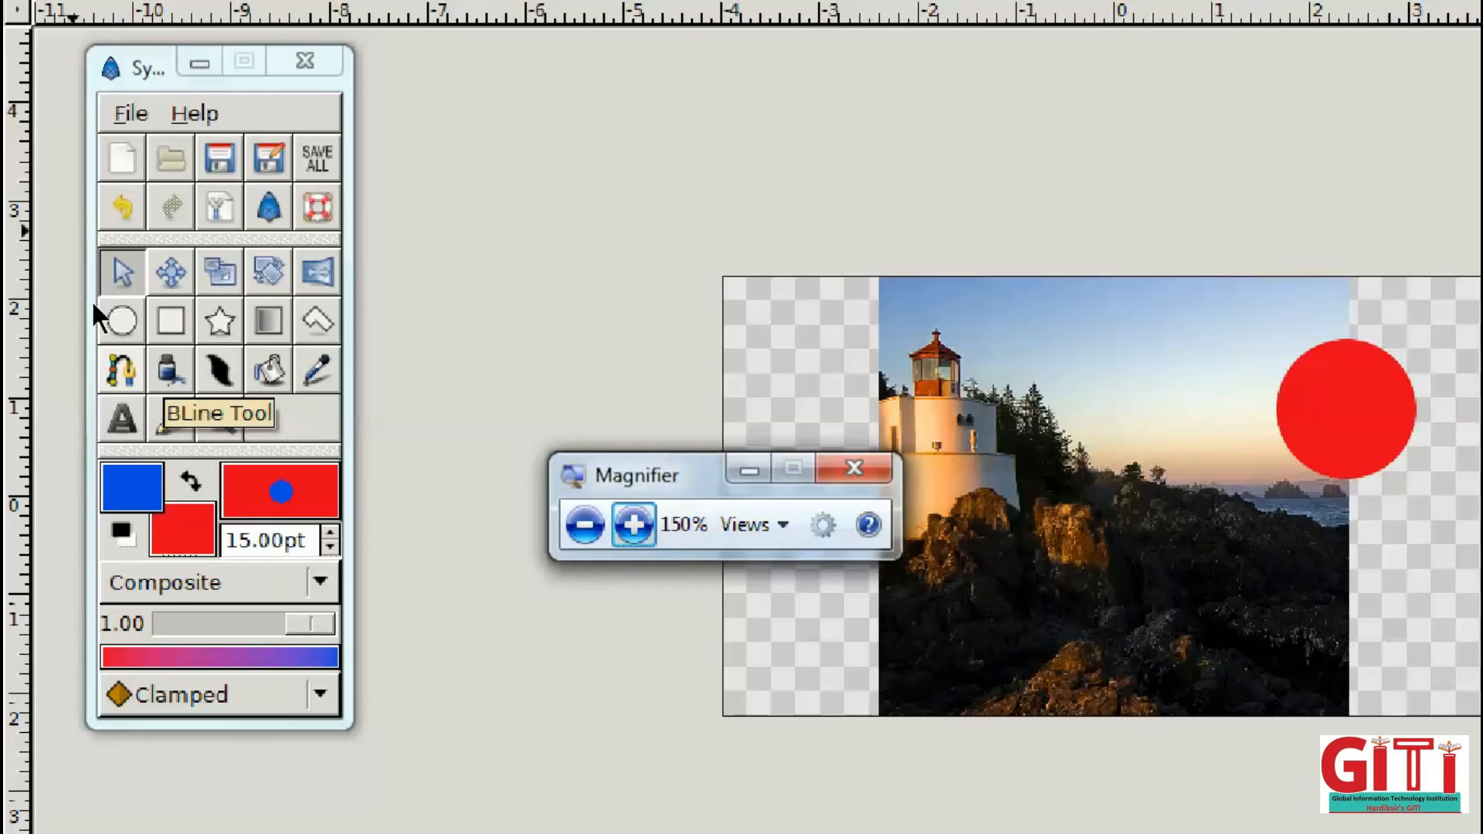
click(121, 369)
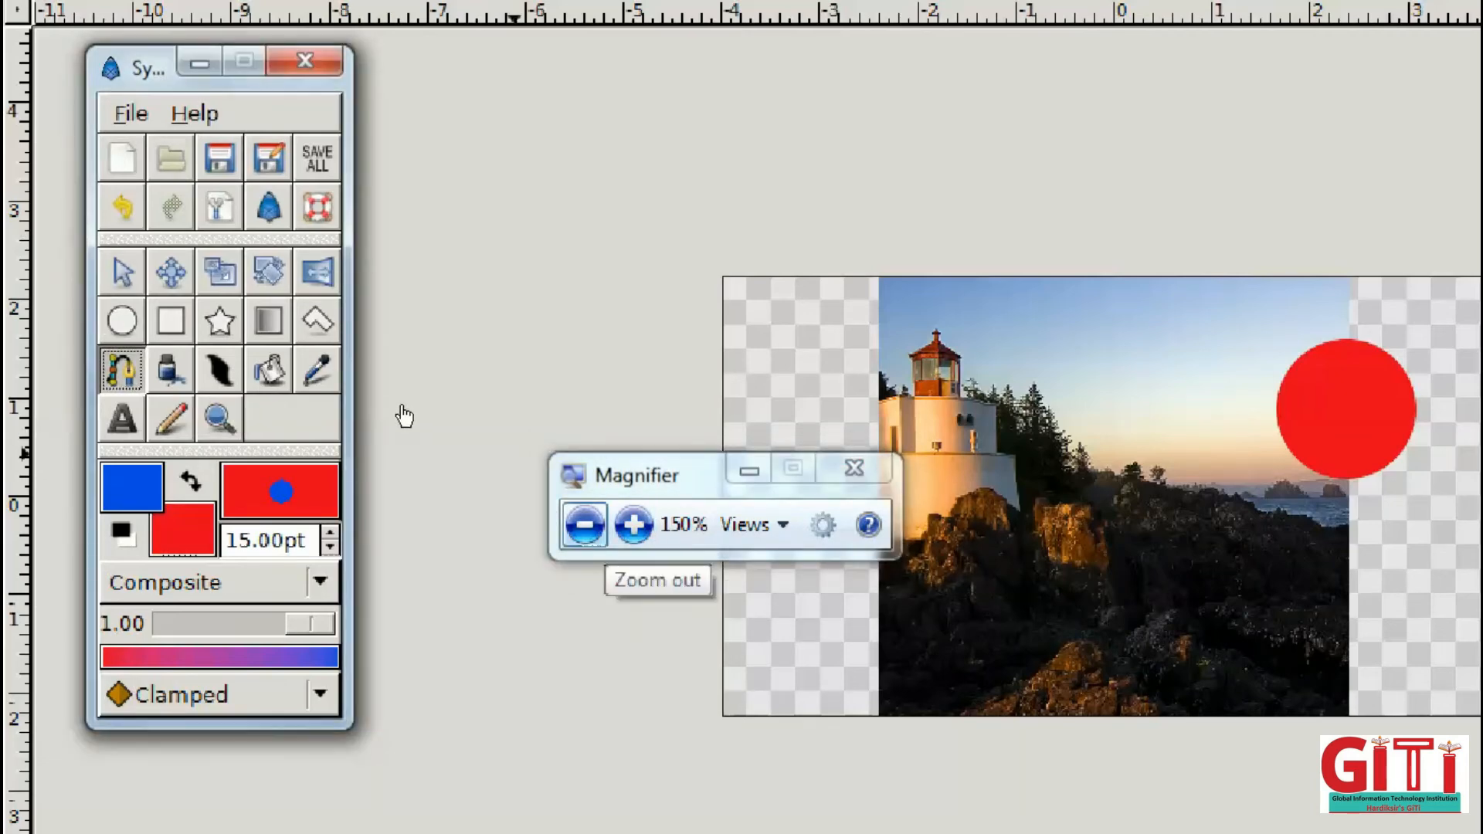
key(super+minus)
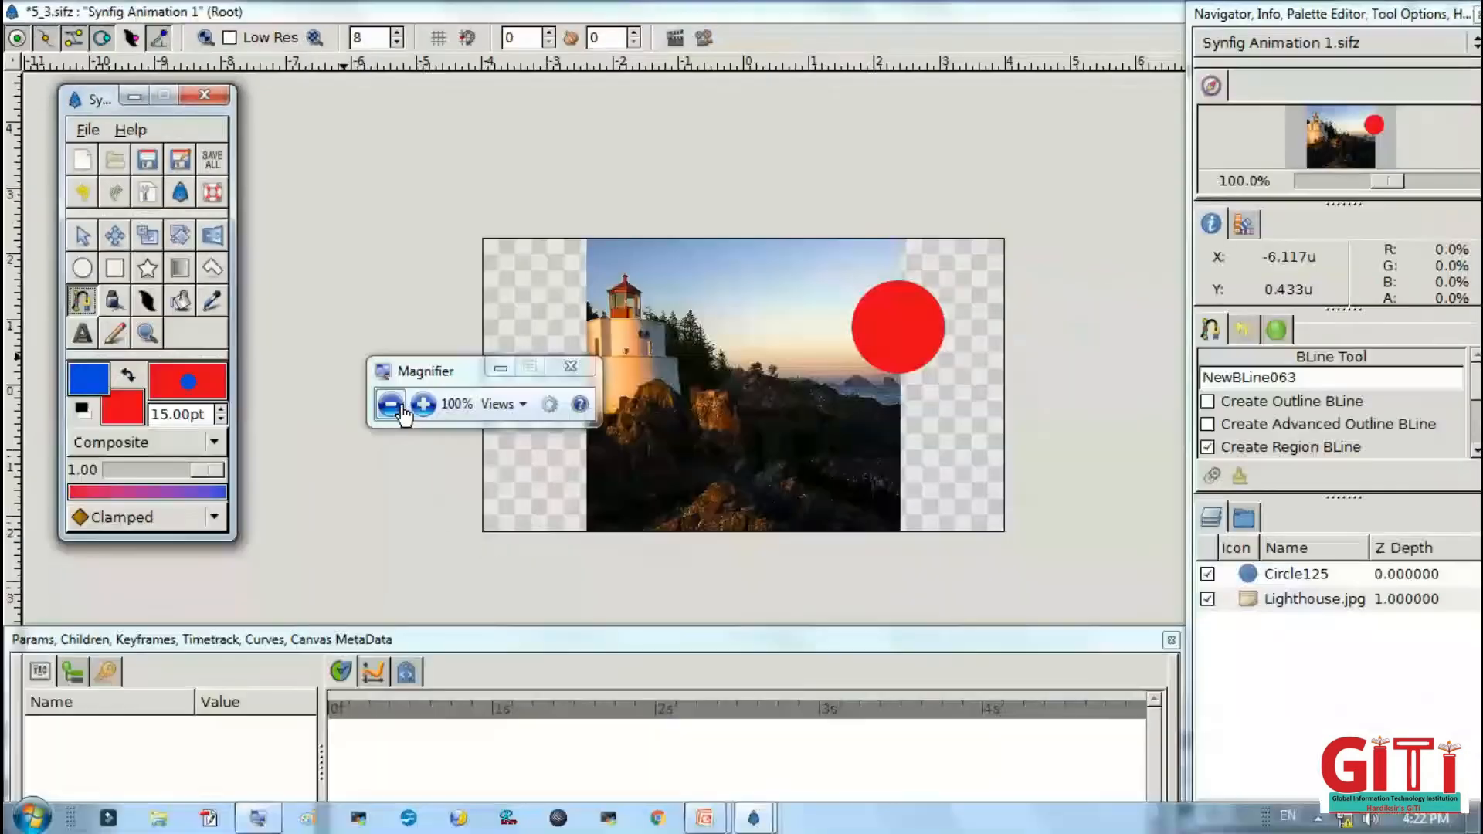
click(904, 271)
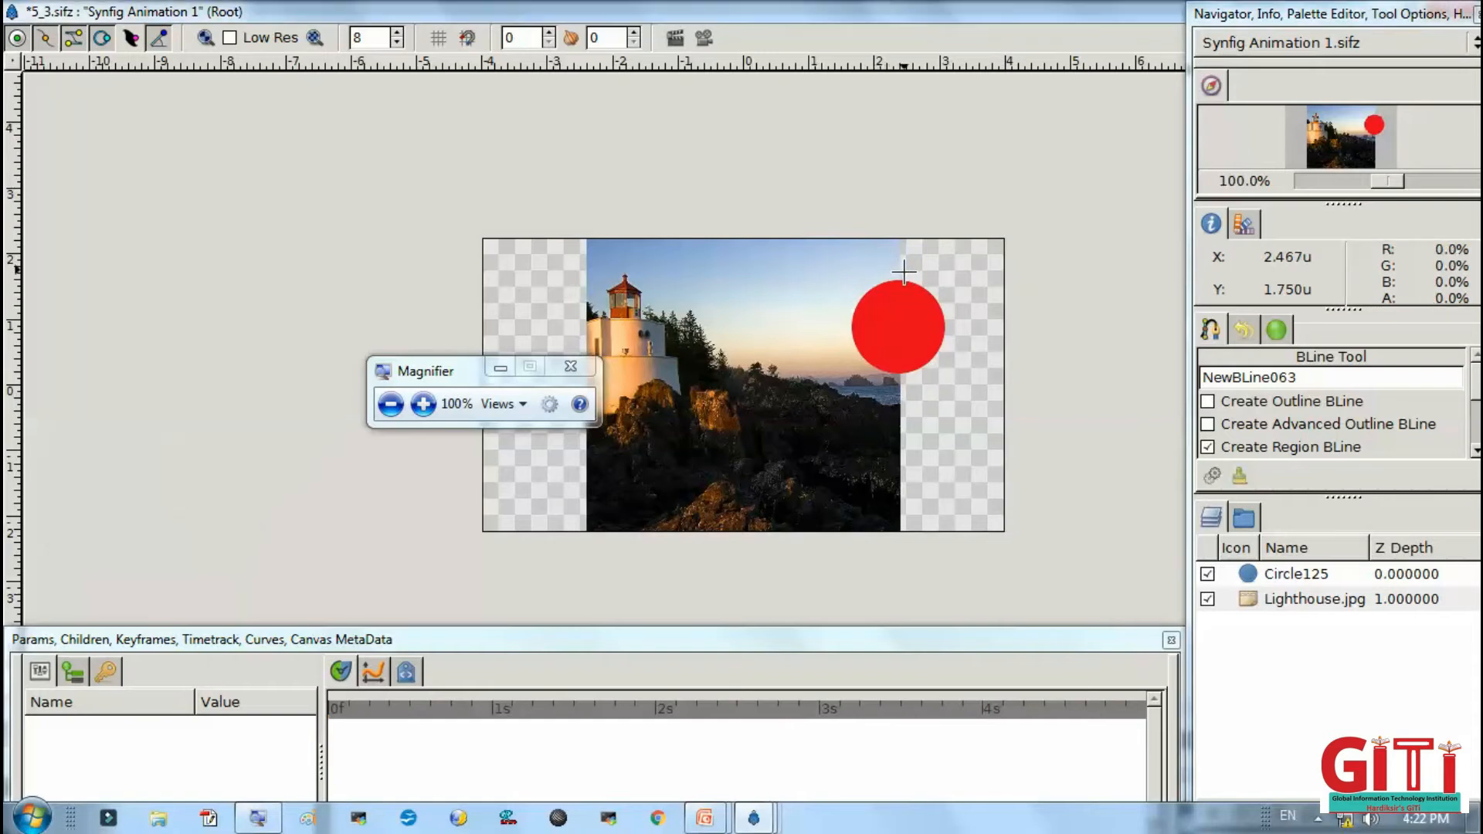
click(896, 399)
click(753, 335)
click(850, 298)
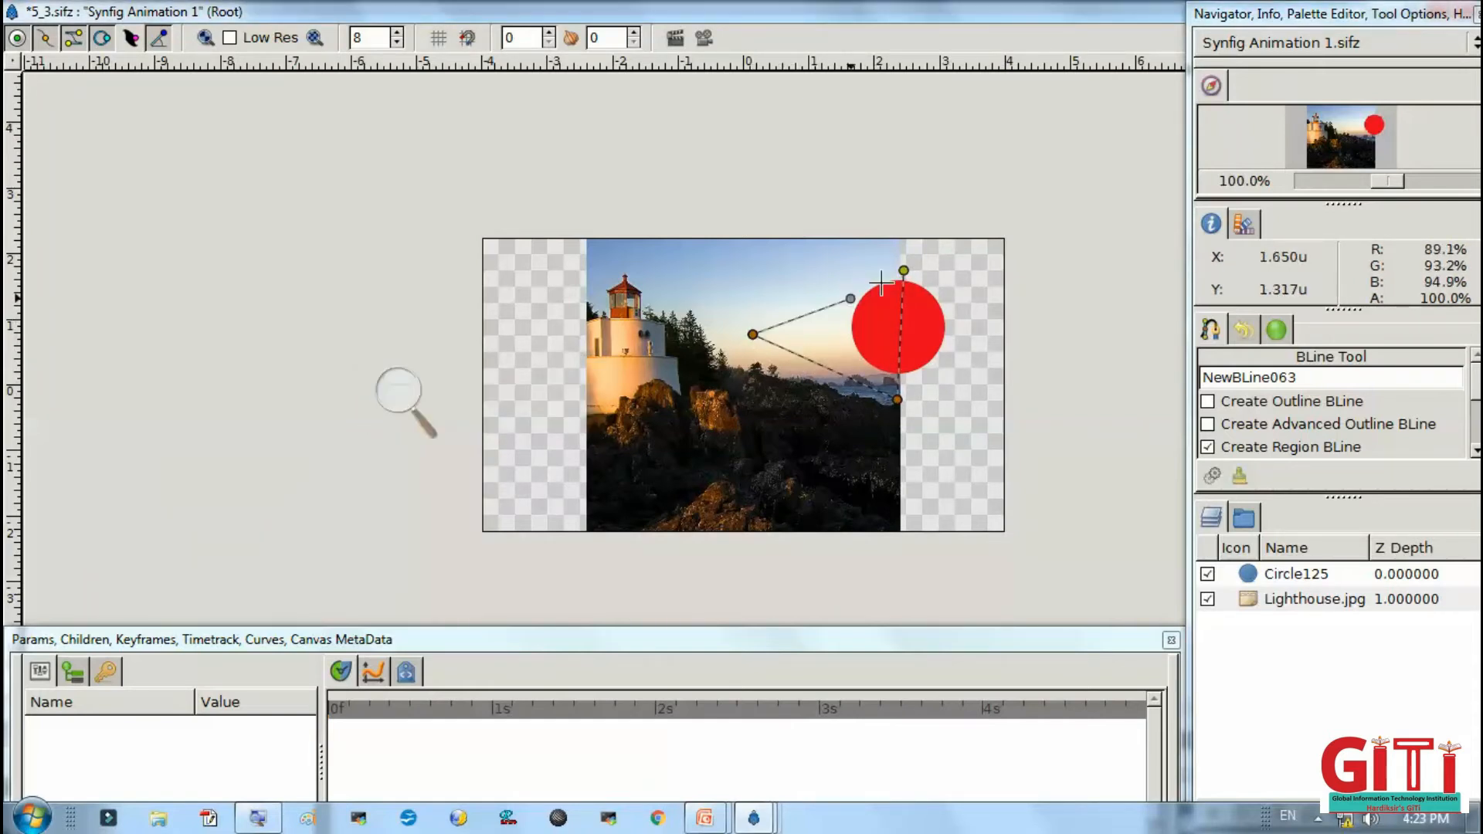
right_click(902, 268)
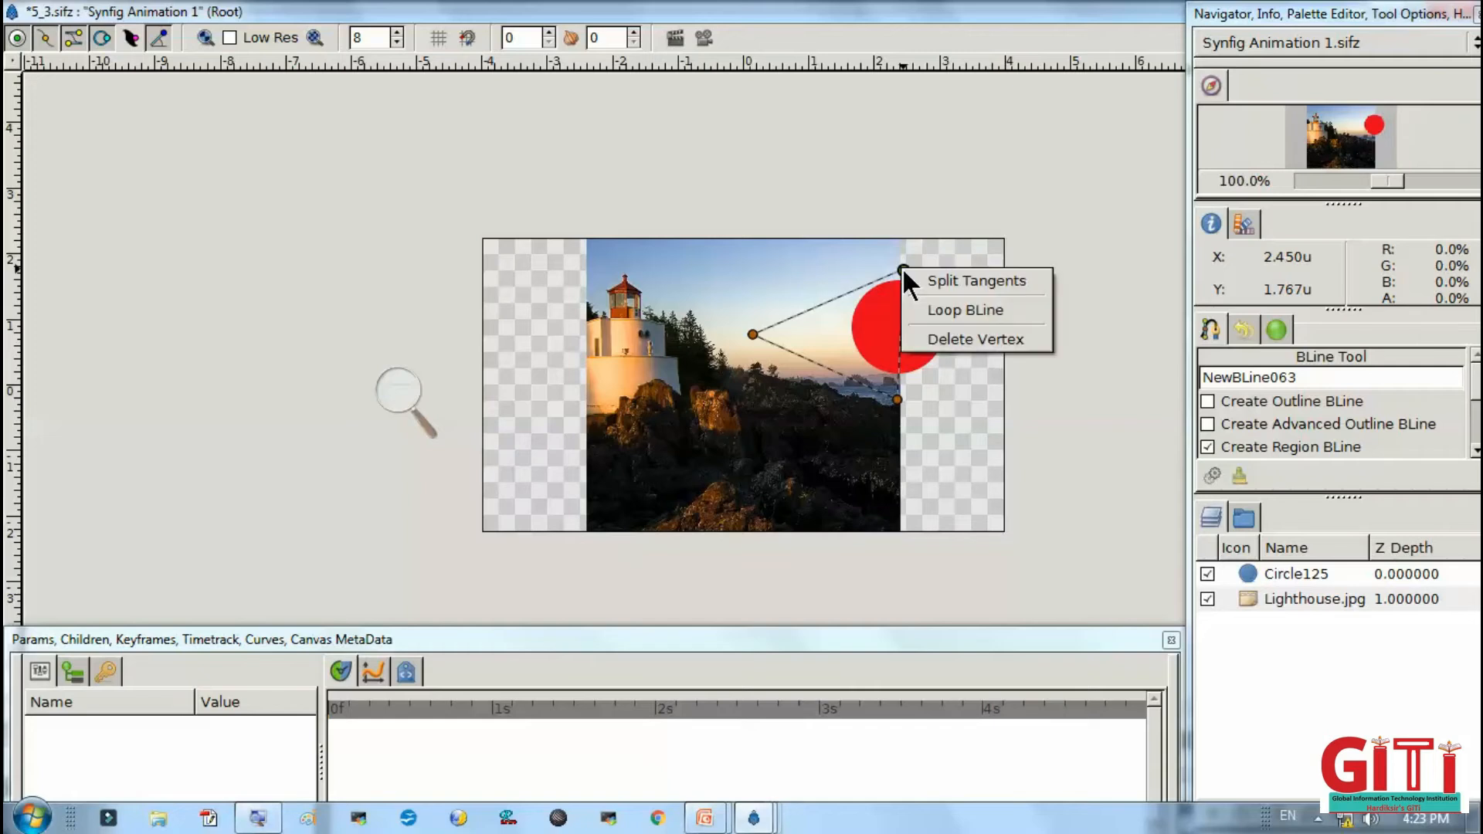
click(939, 312)
Create the red region layer from the triangular BLine by switching to the Transform tool
click(402, 394)
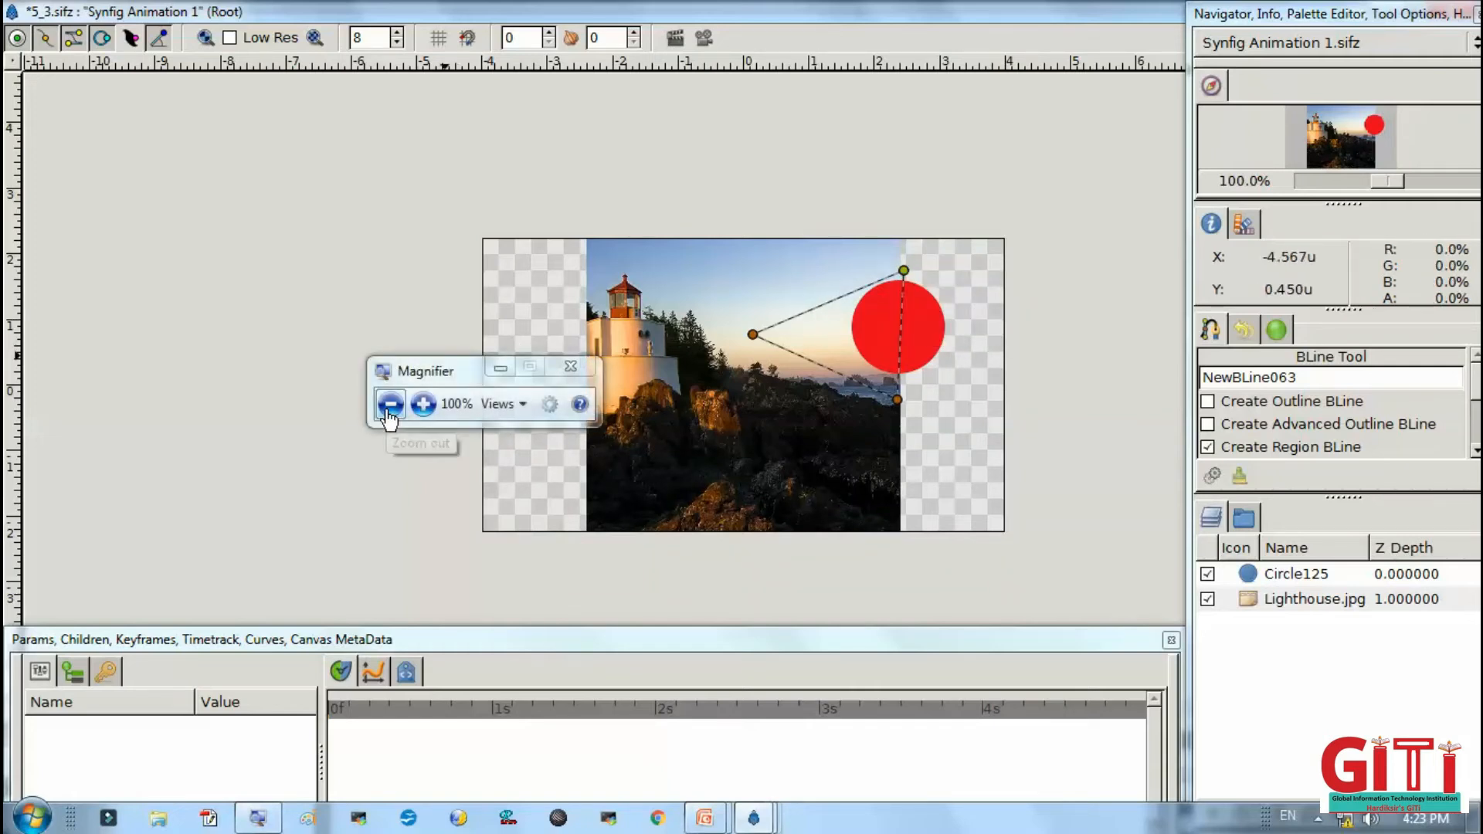
click(503, 364)
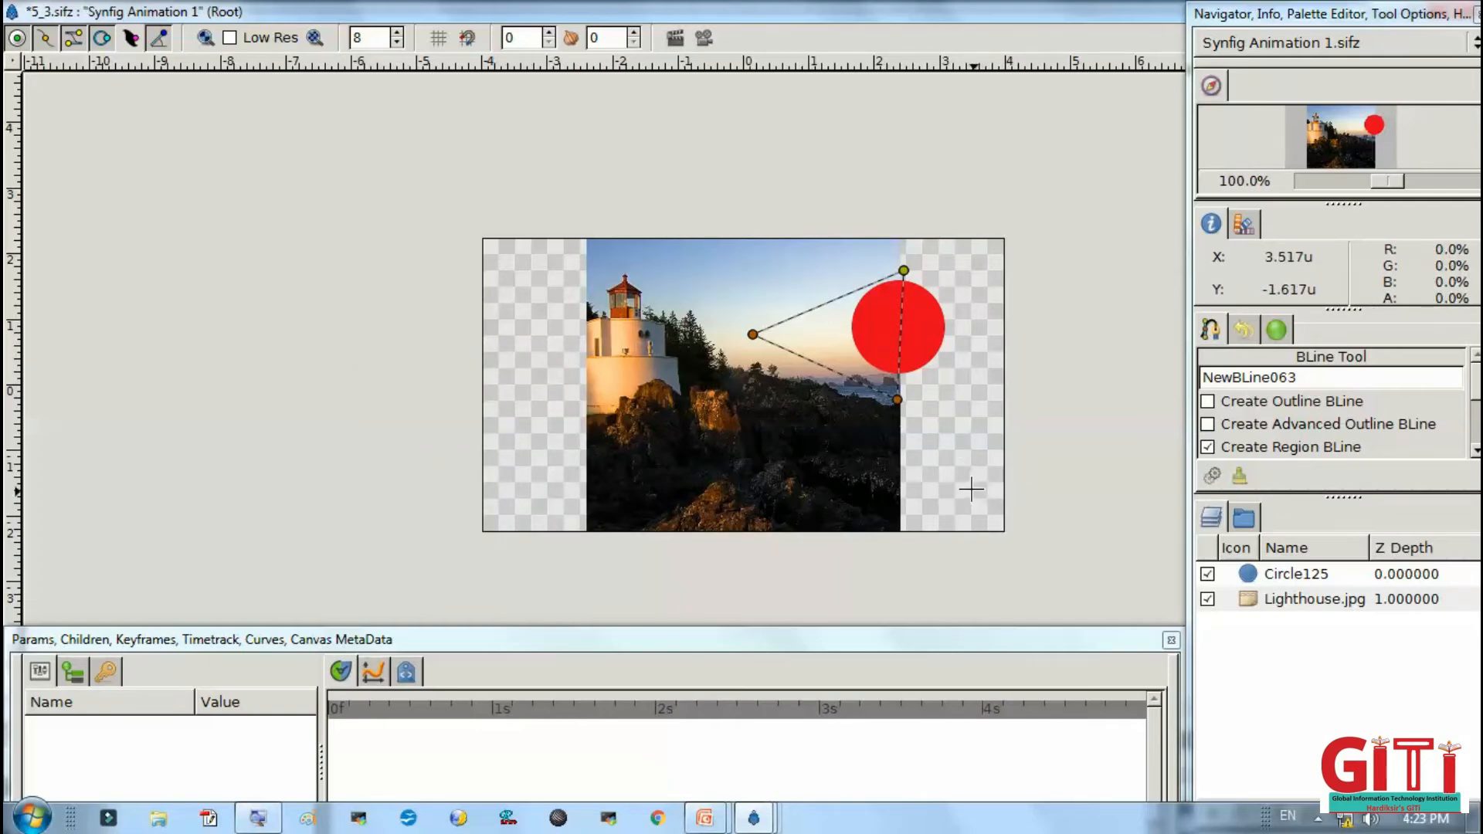
key(alt+Tab)
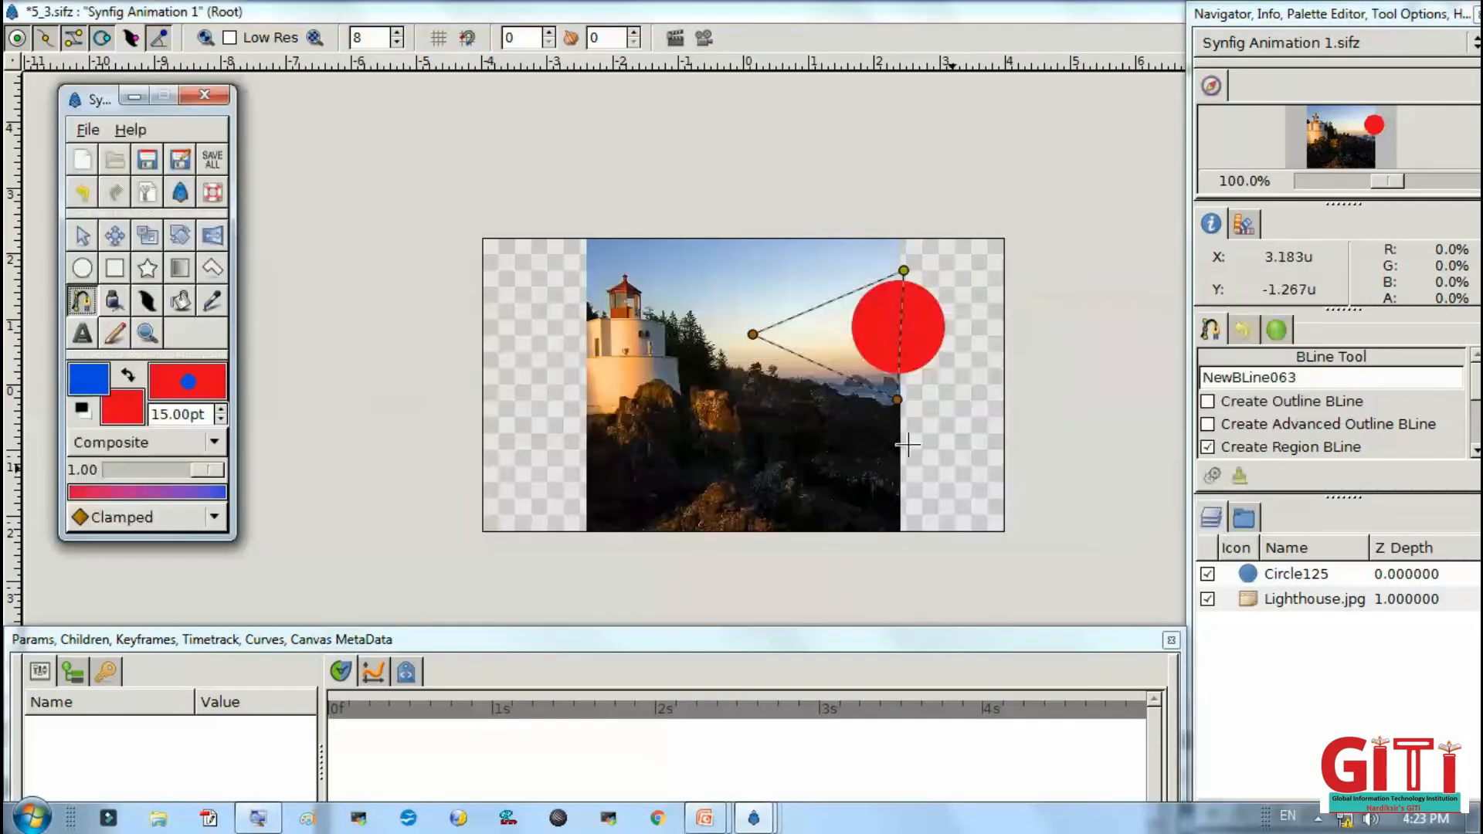
click(90, 229)
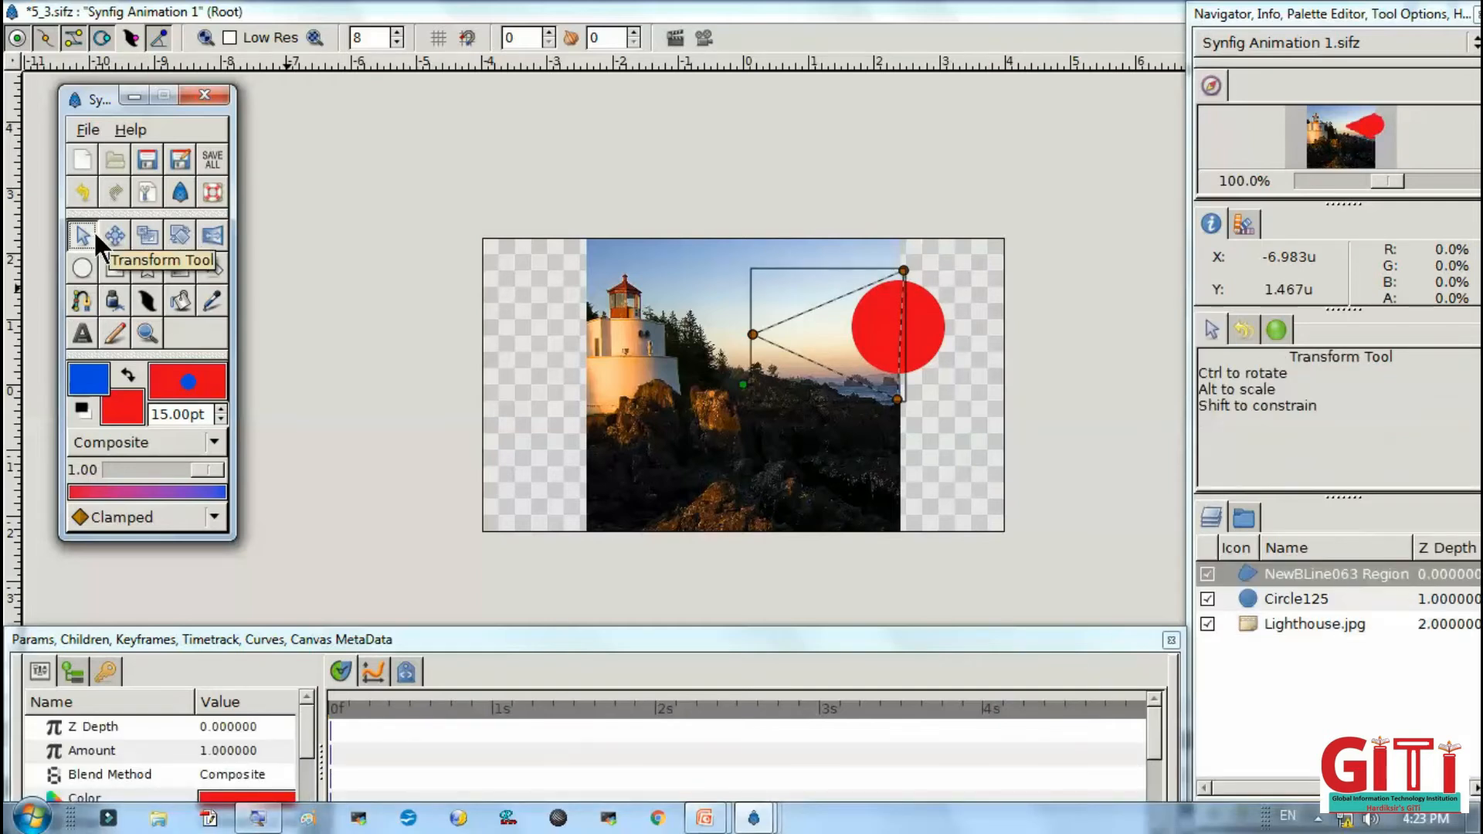
click(871, 355)
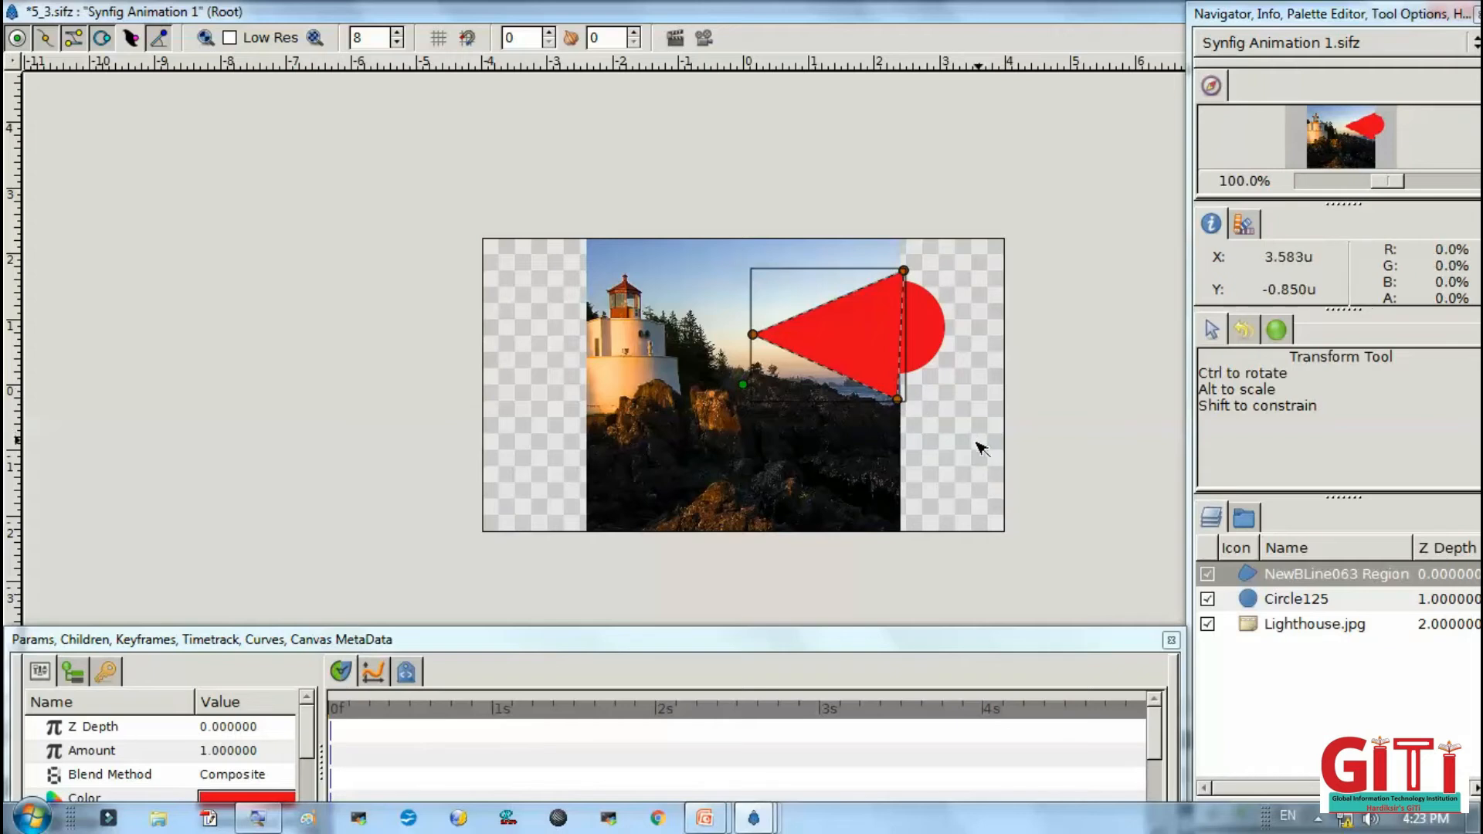
Rename the triangular region layer as Mask
double_click(1349, 571)
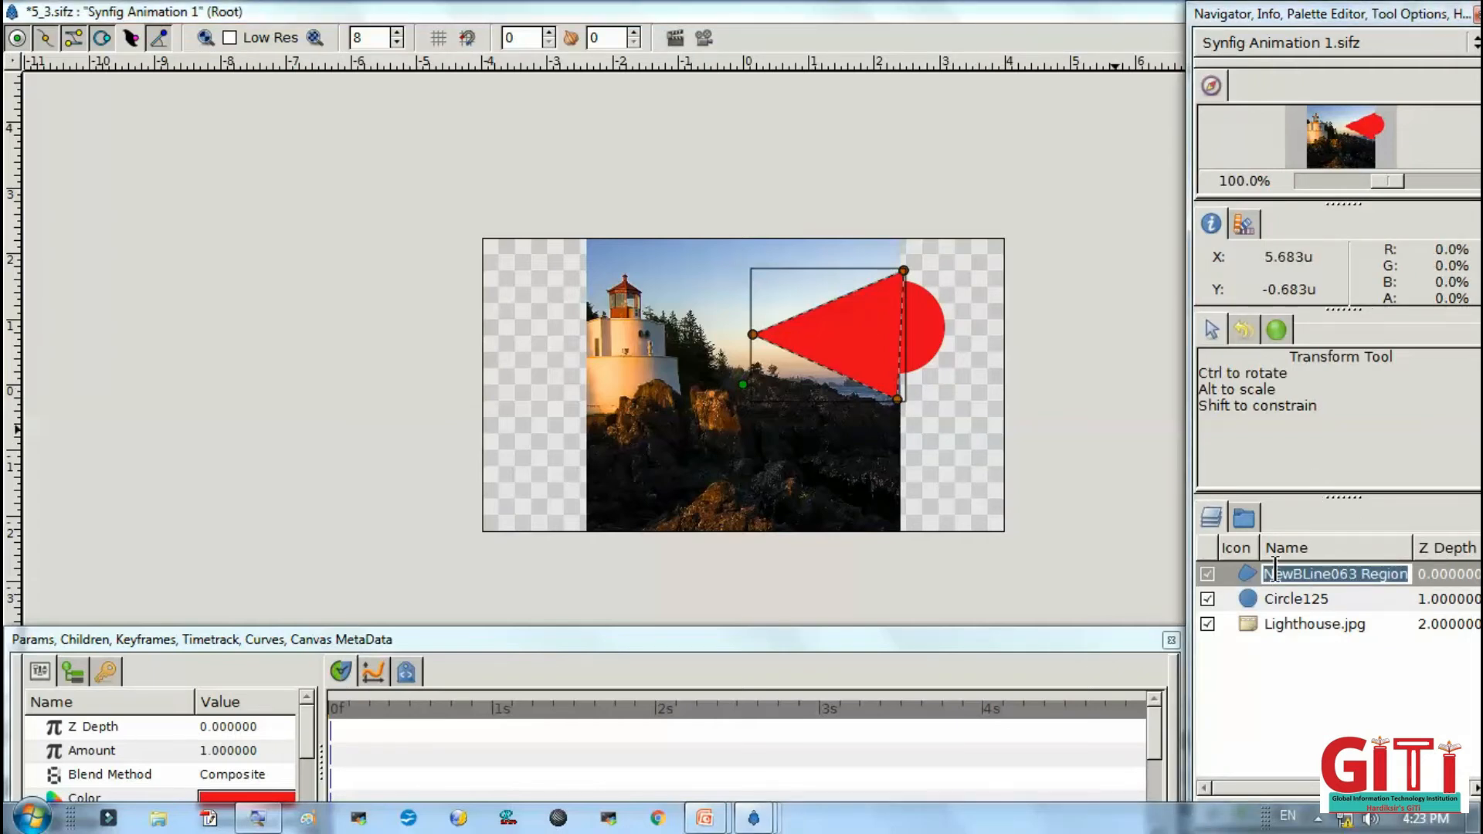
text(Ma)
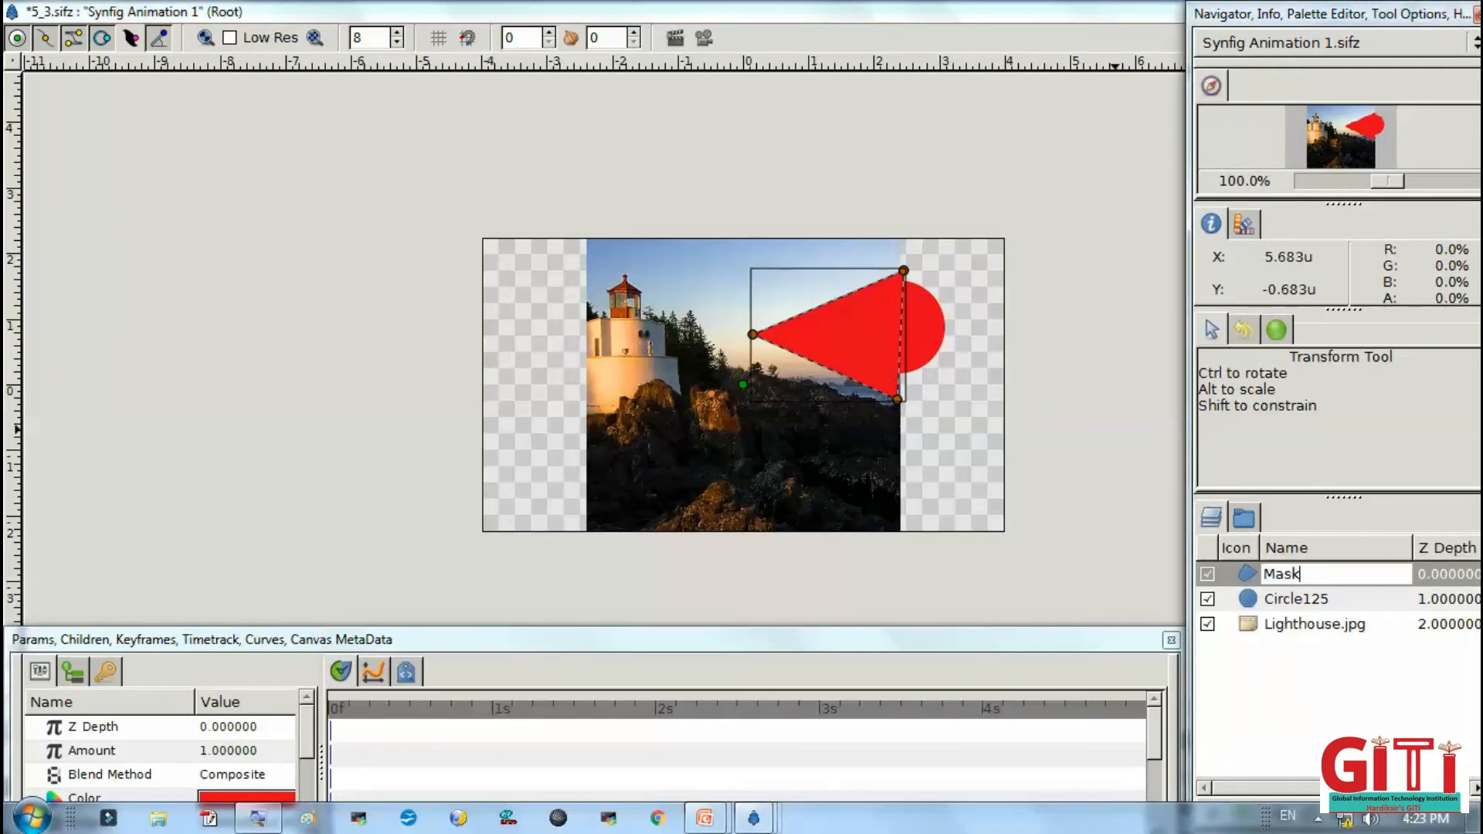
text(sk)
key(Return)
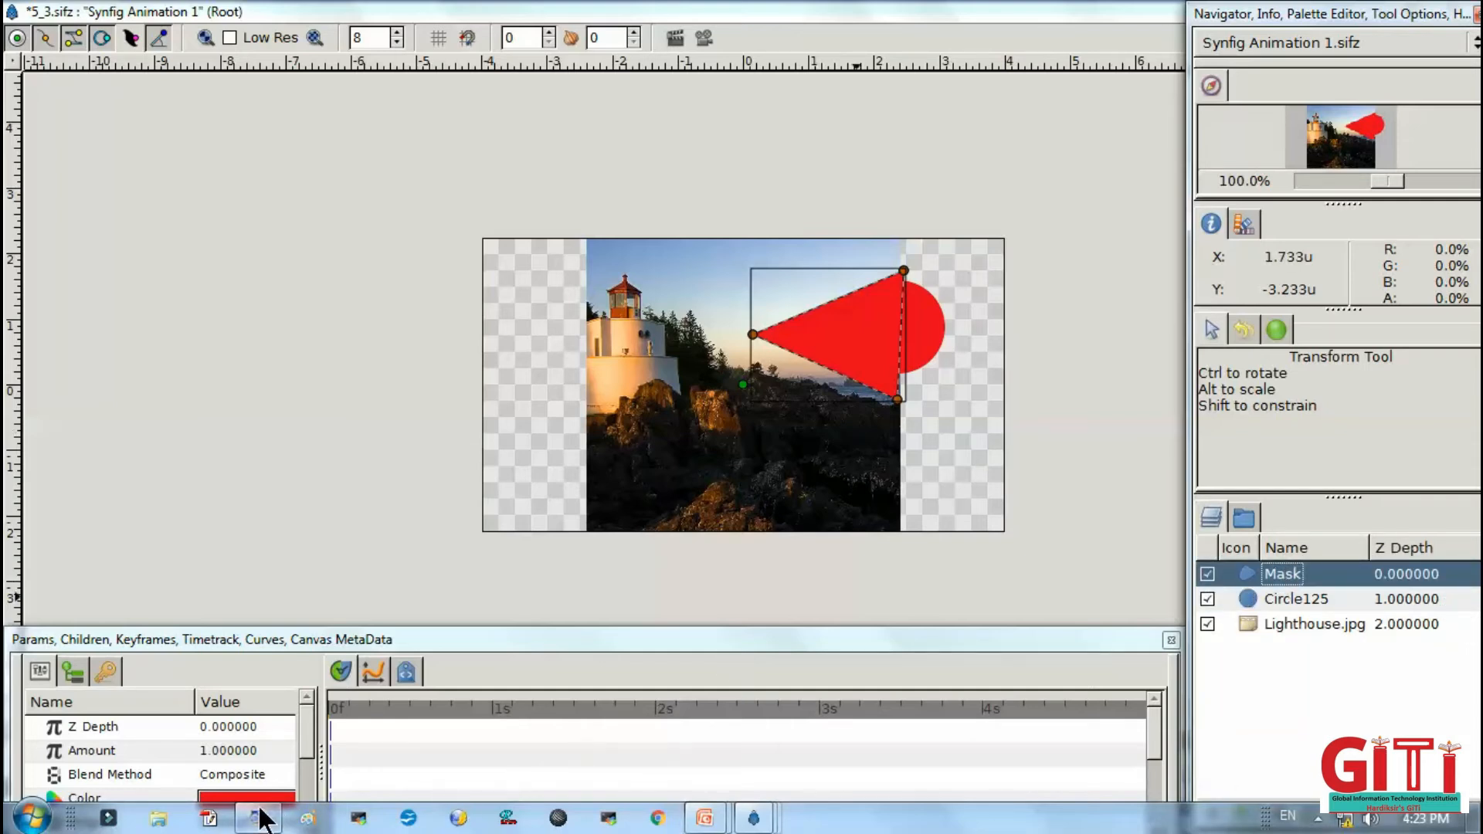
Move the parameters window up over the canvas and extend its height to show more of the Mask layer's parameters
mouse_move(259, 819)
click(217, 753)
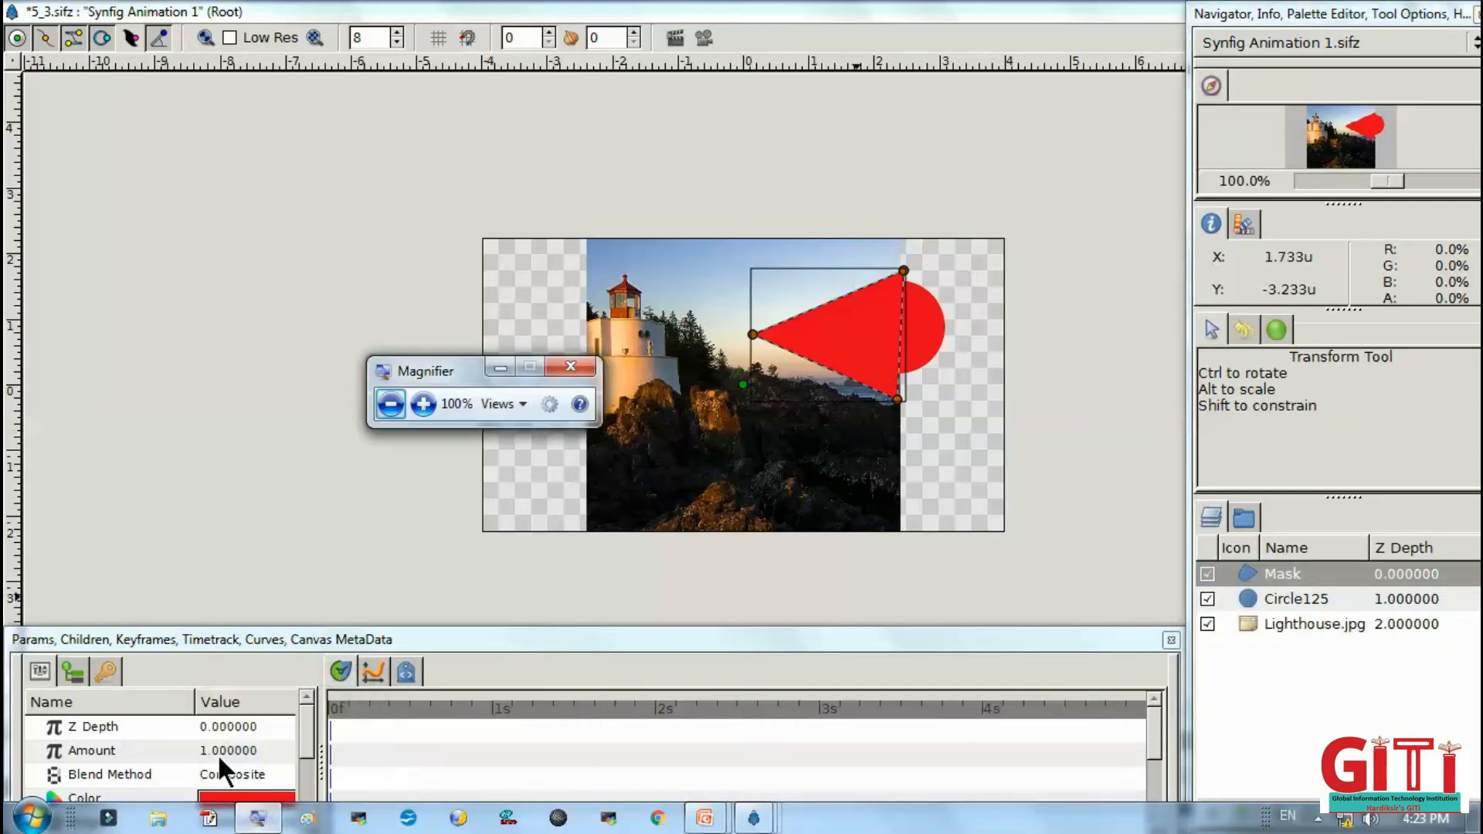
click(424, 404)
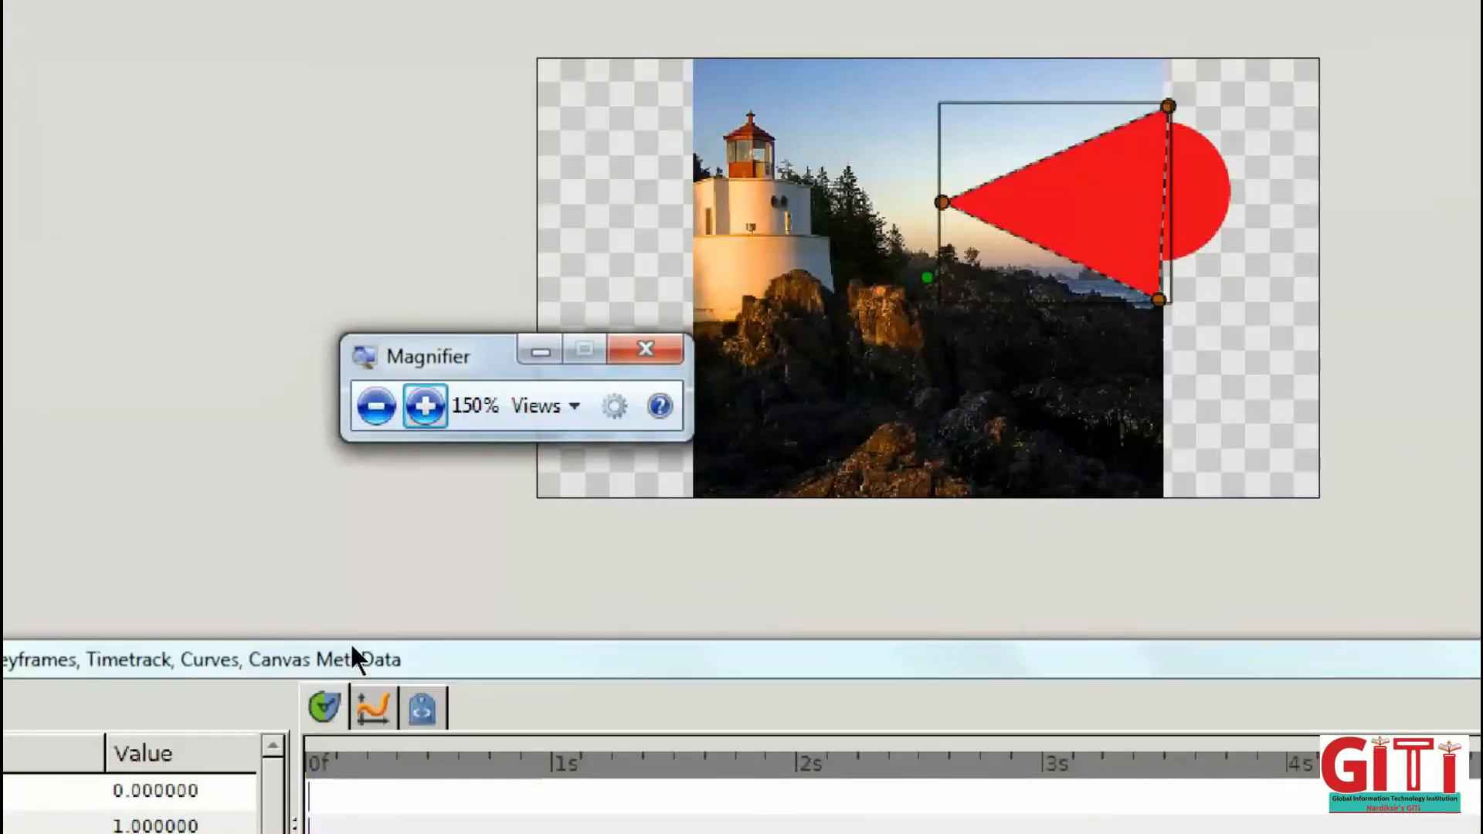
drag(350, 642, 496, 562)
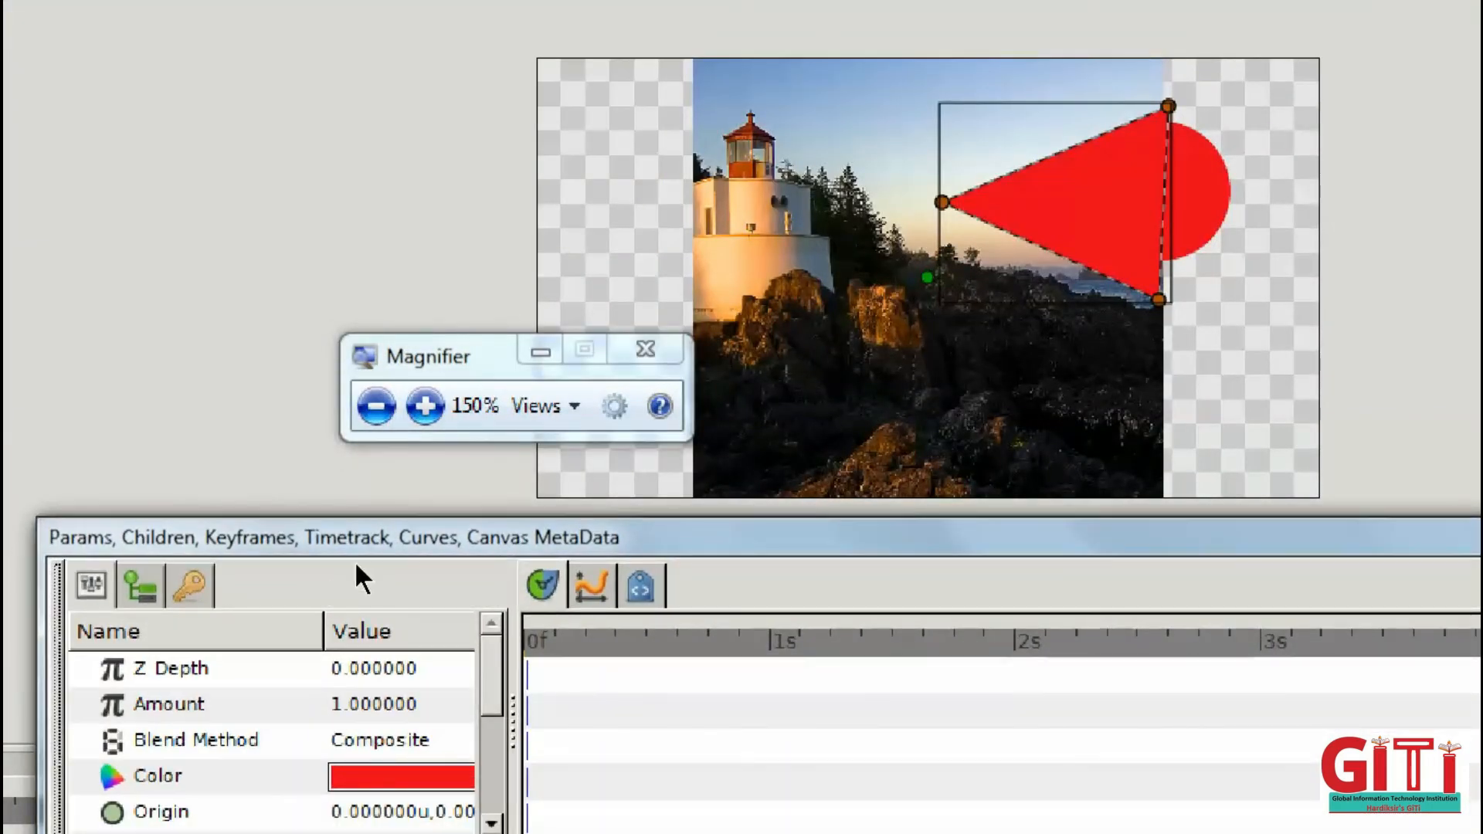
drag(355, 560, 382, 465)
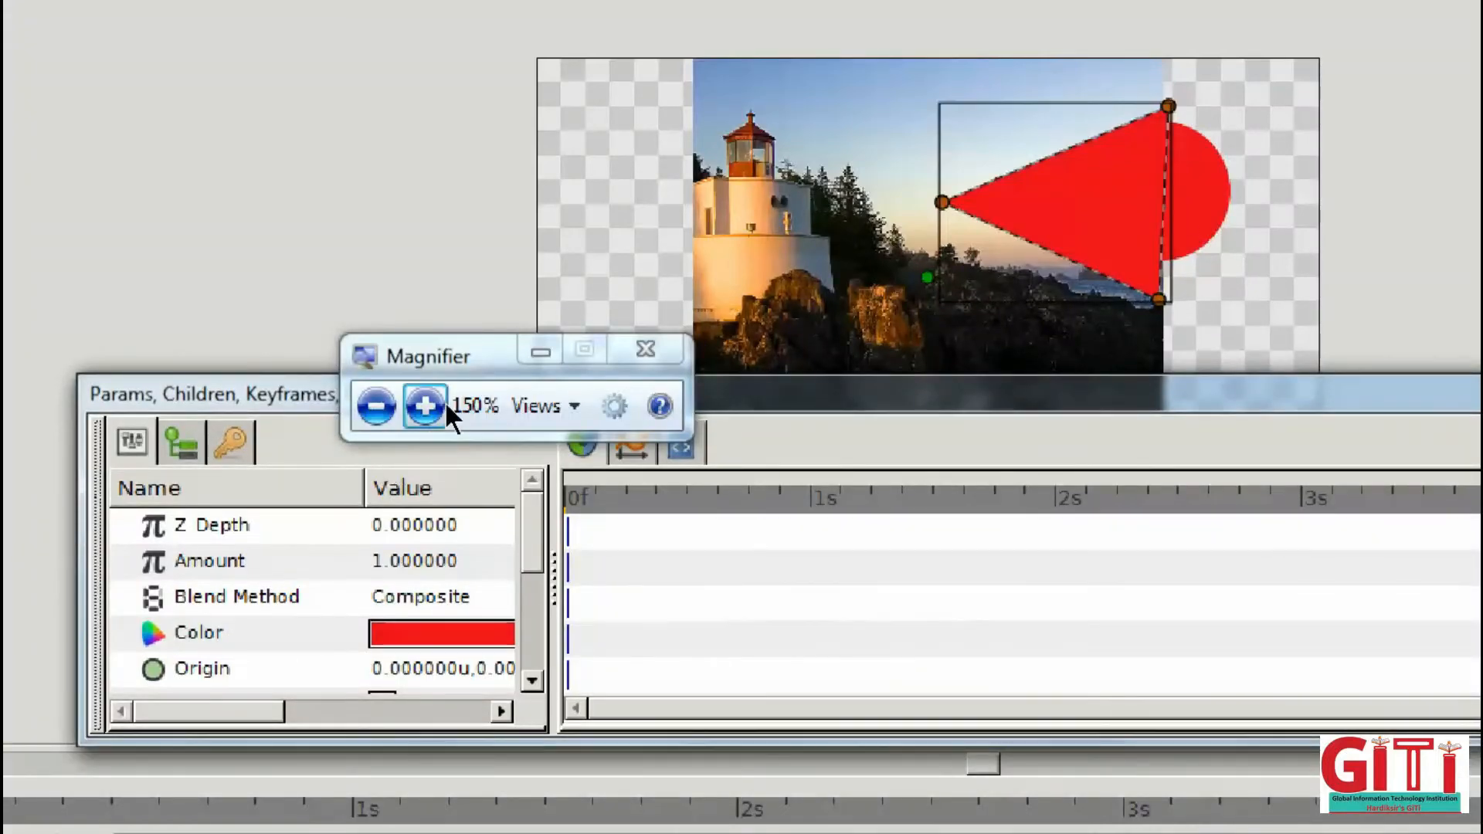
drag(460, 357, 530, 40)
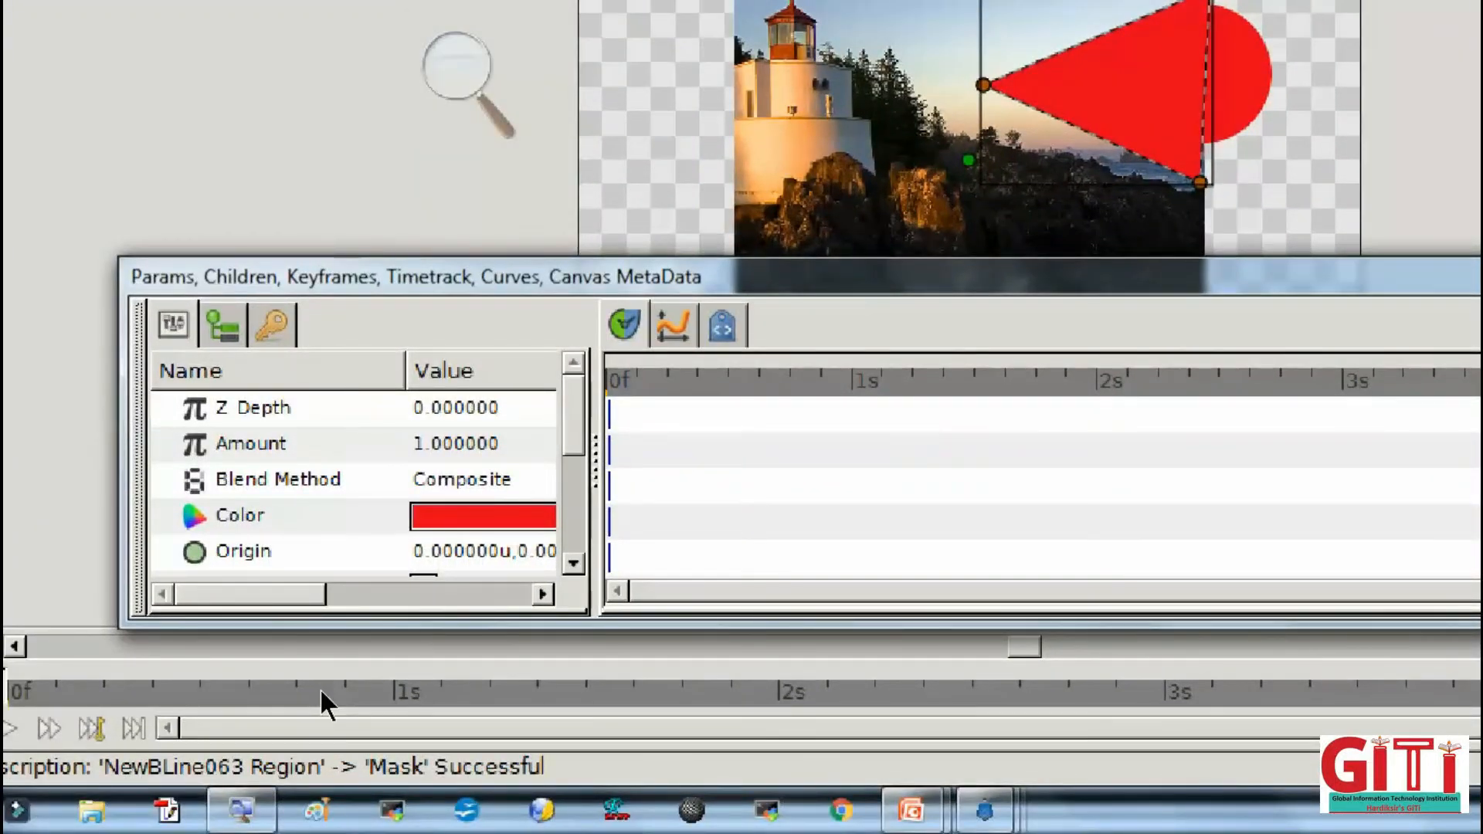
drag(312, 626, 302, 817)
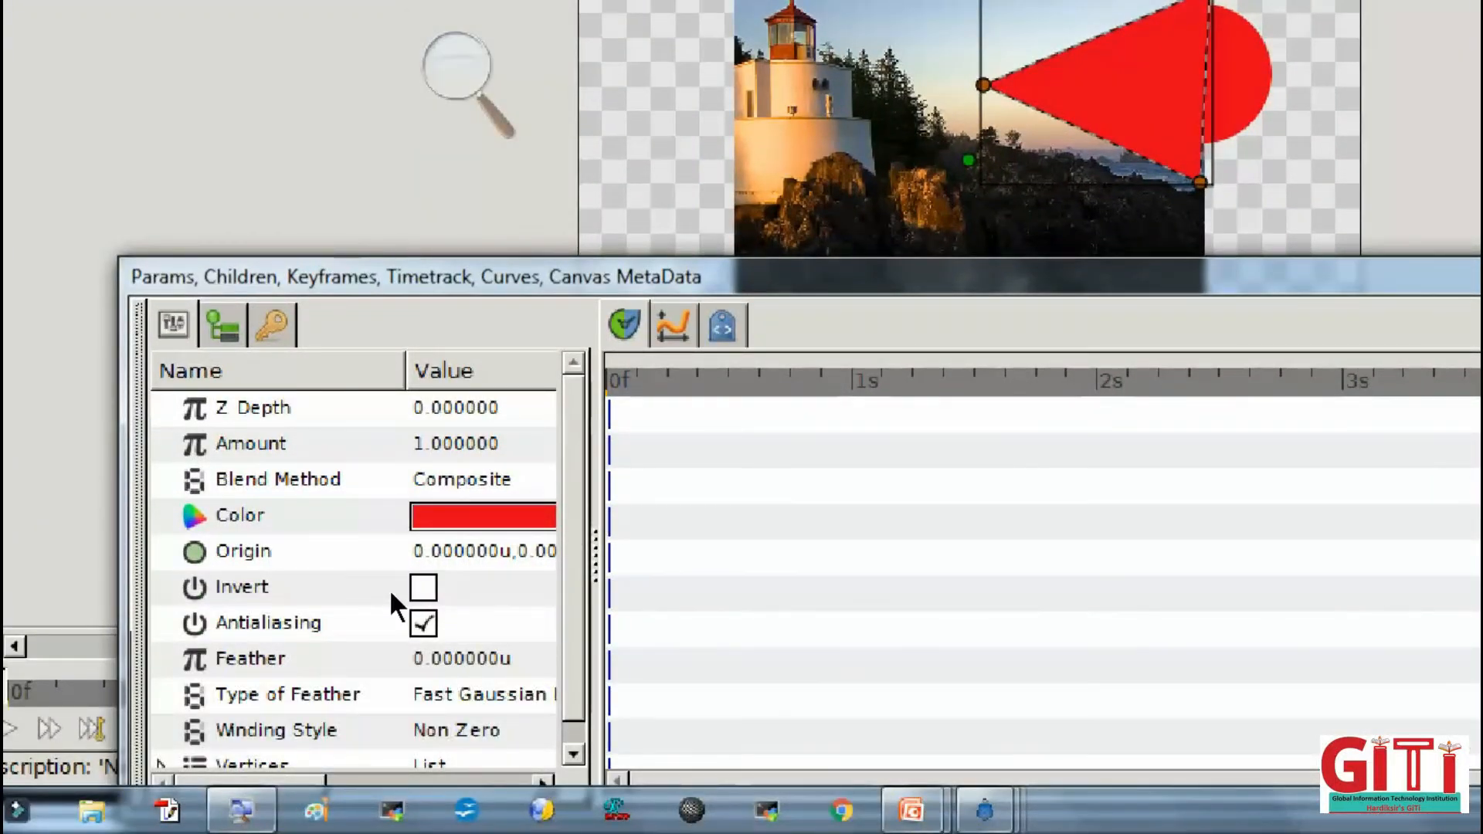
View the Mask layer's blend methods, keep Composite, and widen the parameter list to show the Type and Time Track columns
click(386, 590)
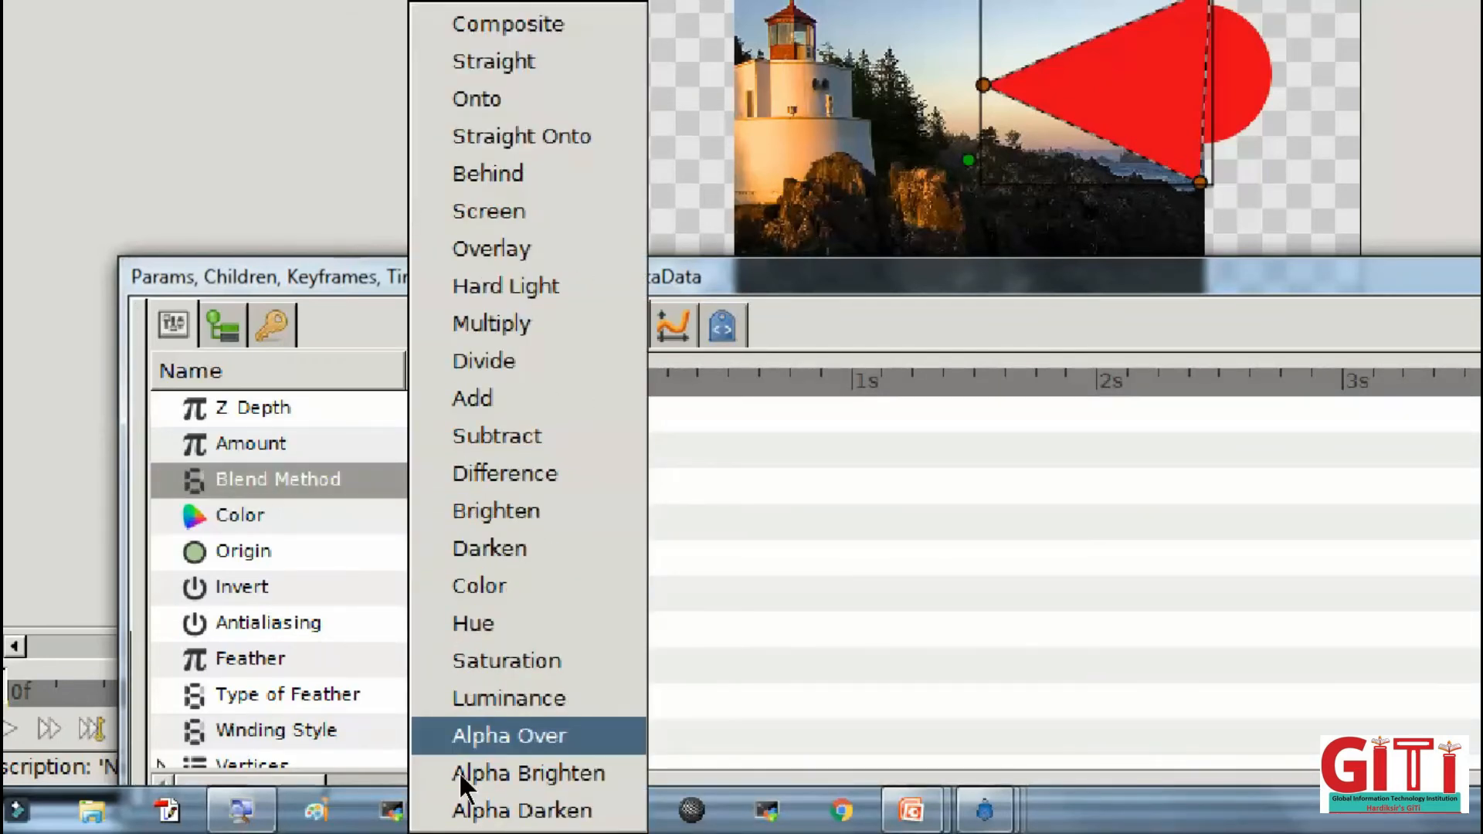
click(330, 594)
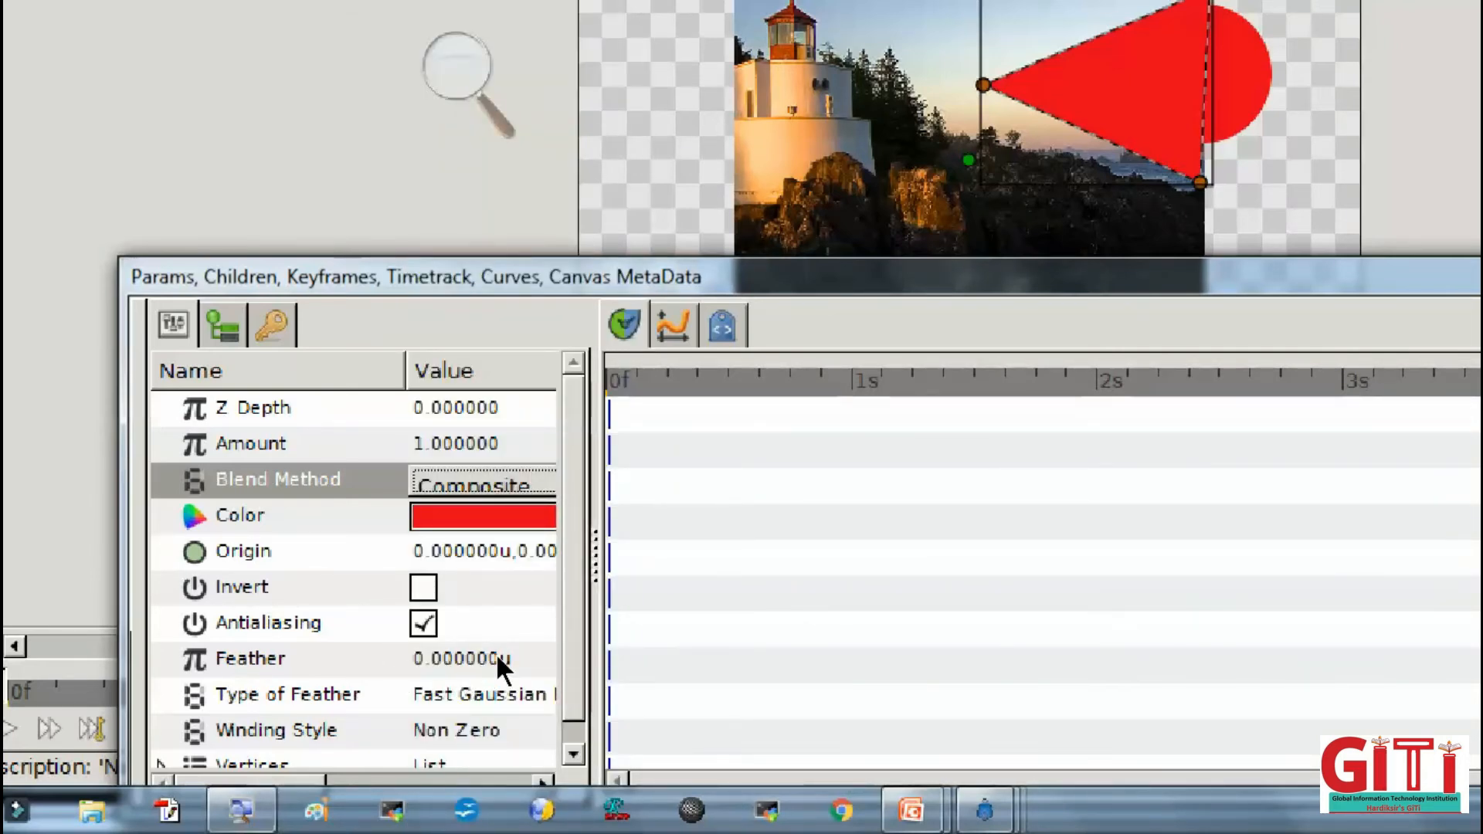
drag(595, 659, 971, 659)
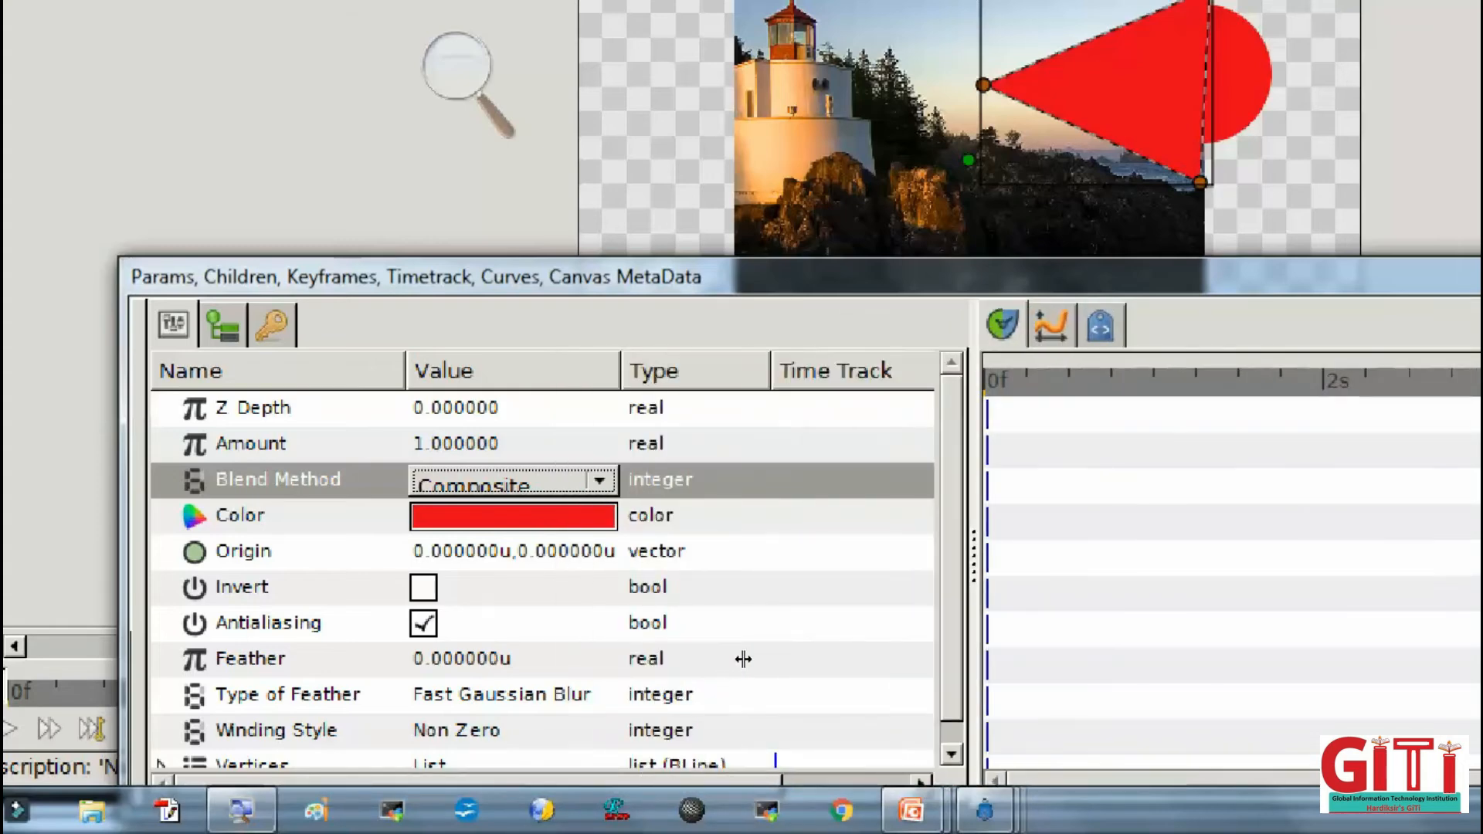
click(458, 66)
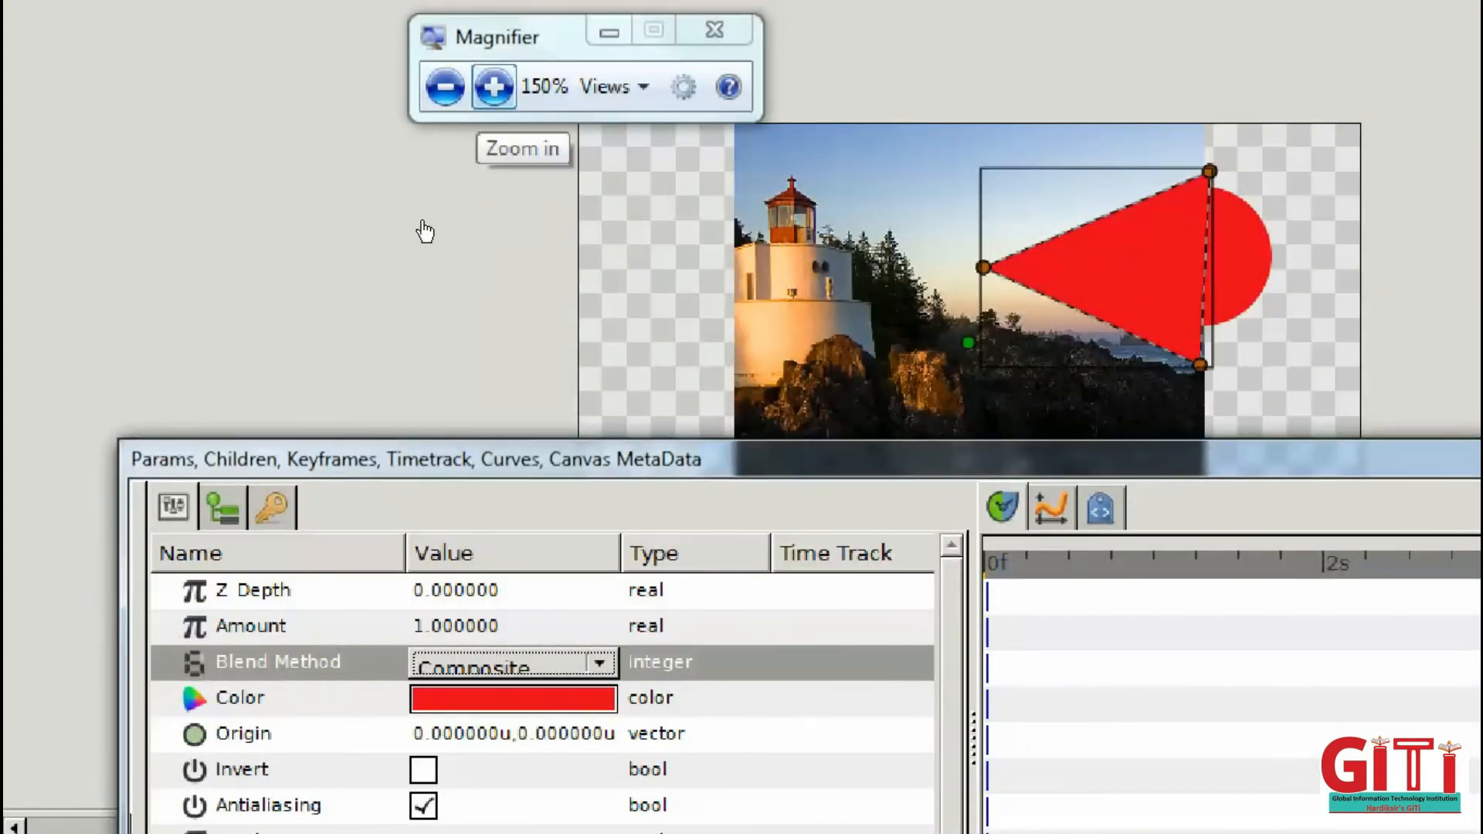
click(494, 89)
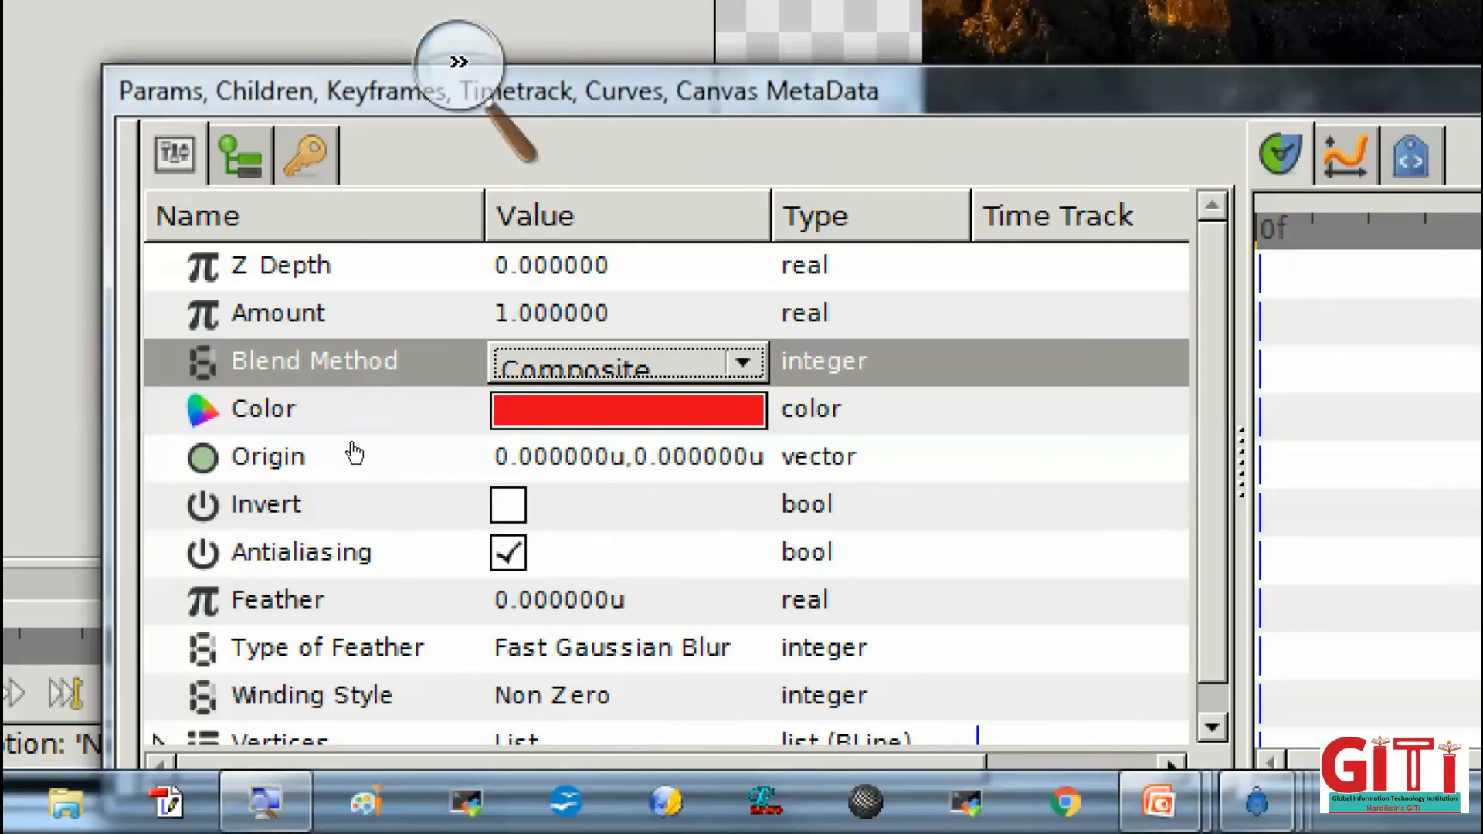
click(460, 63)
click(444, 93)
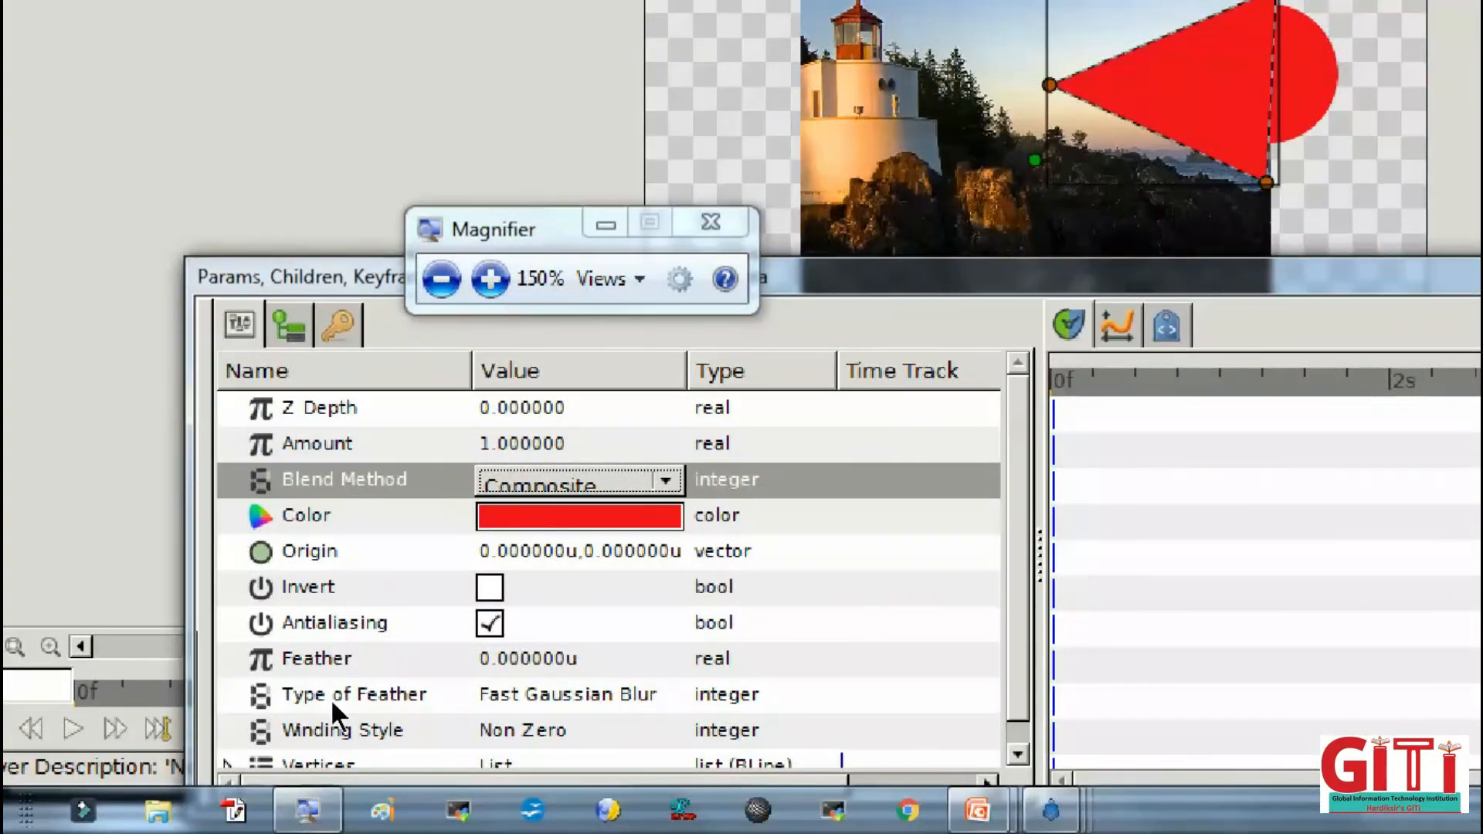
Try the Invert option on the Mask layer and switch it off again
click(489, 588)
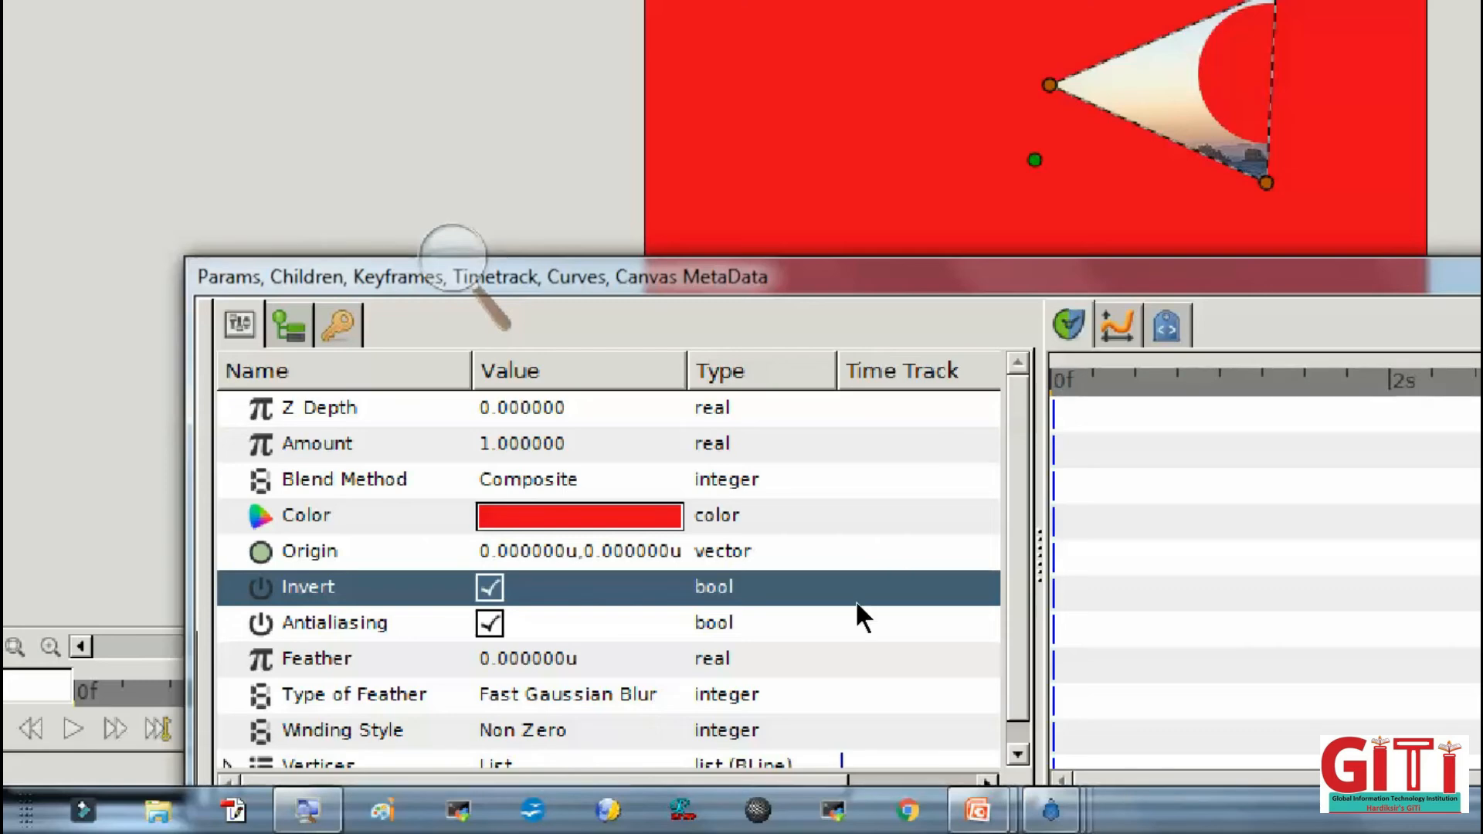
key(super+minus)
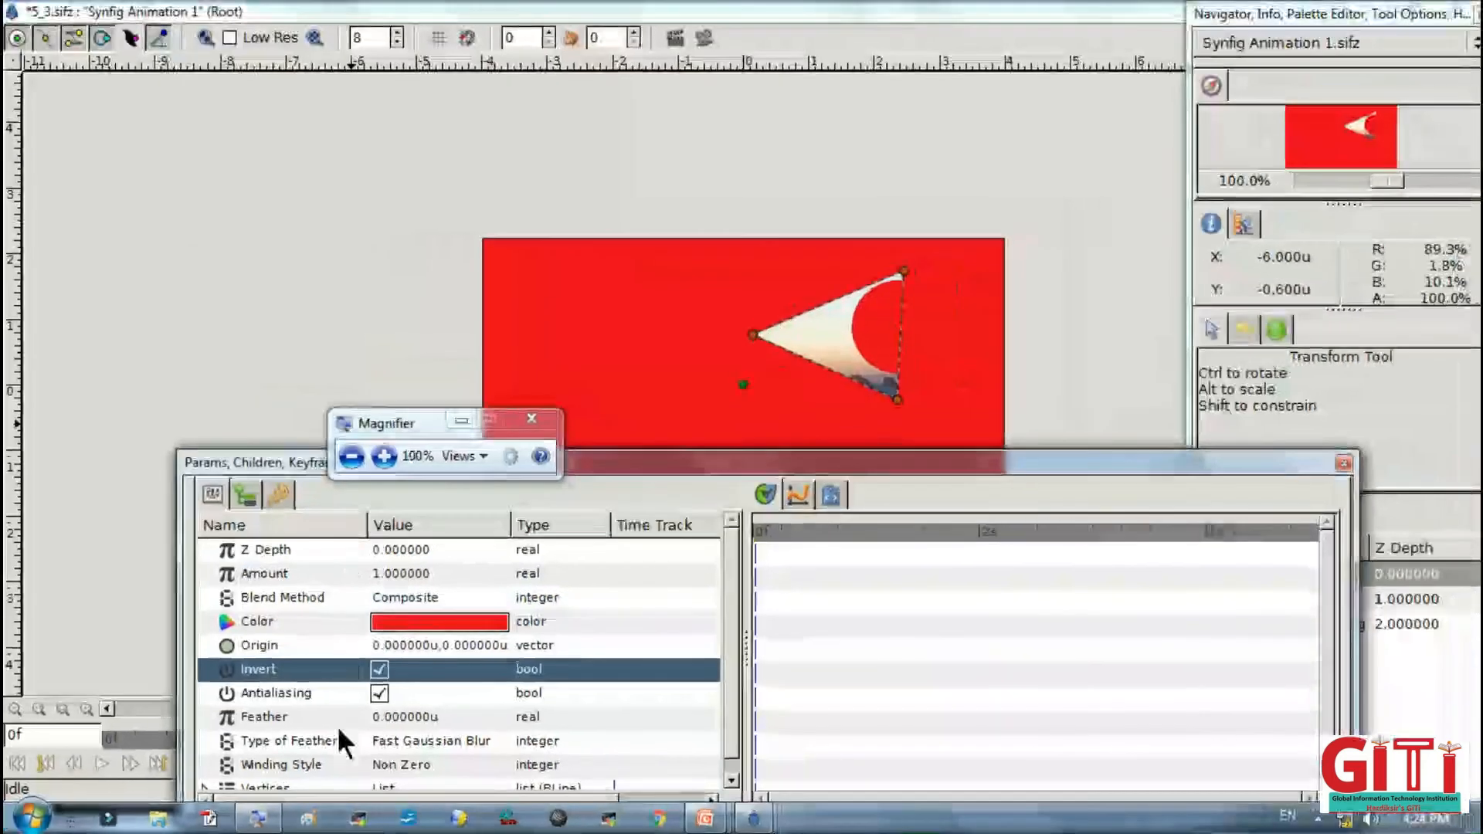
click(378, 669)
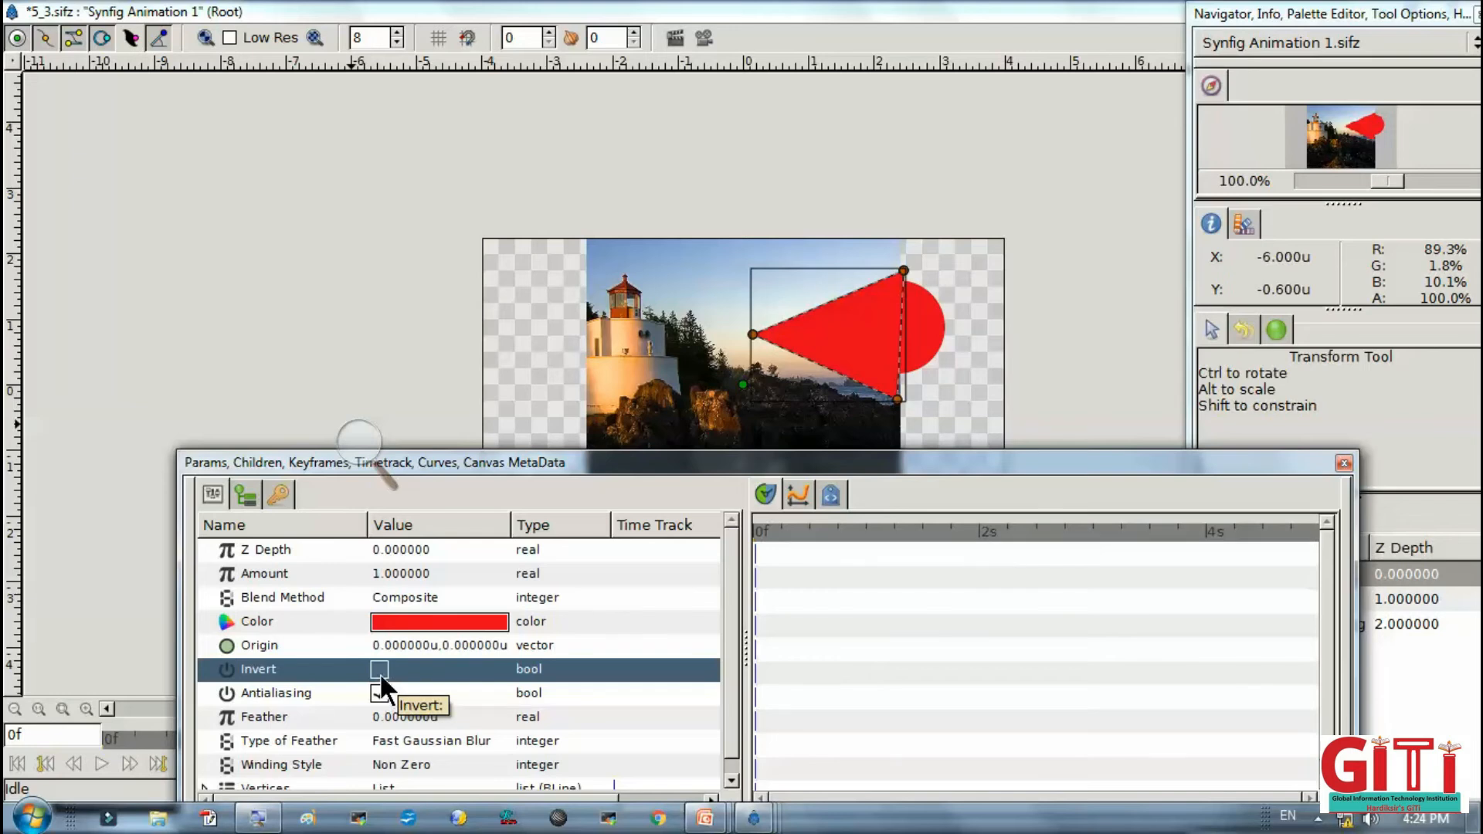
Turn on Invert for the Mask layer and set its blend method to Alpha Over
click(378, 671)
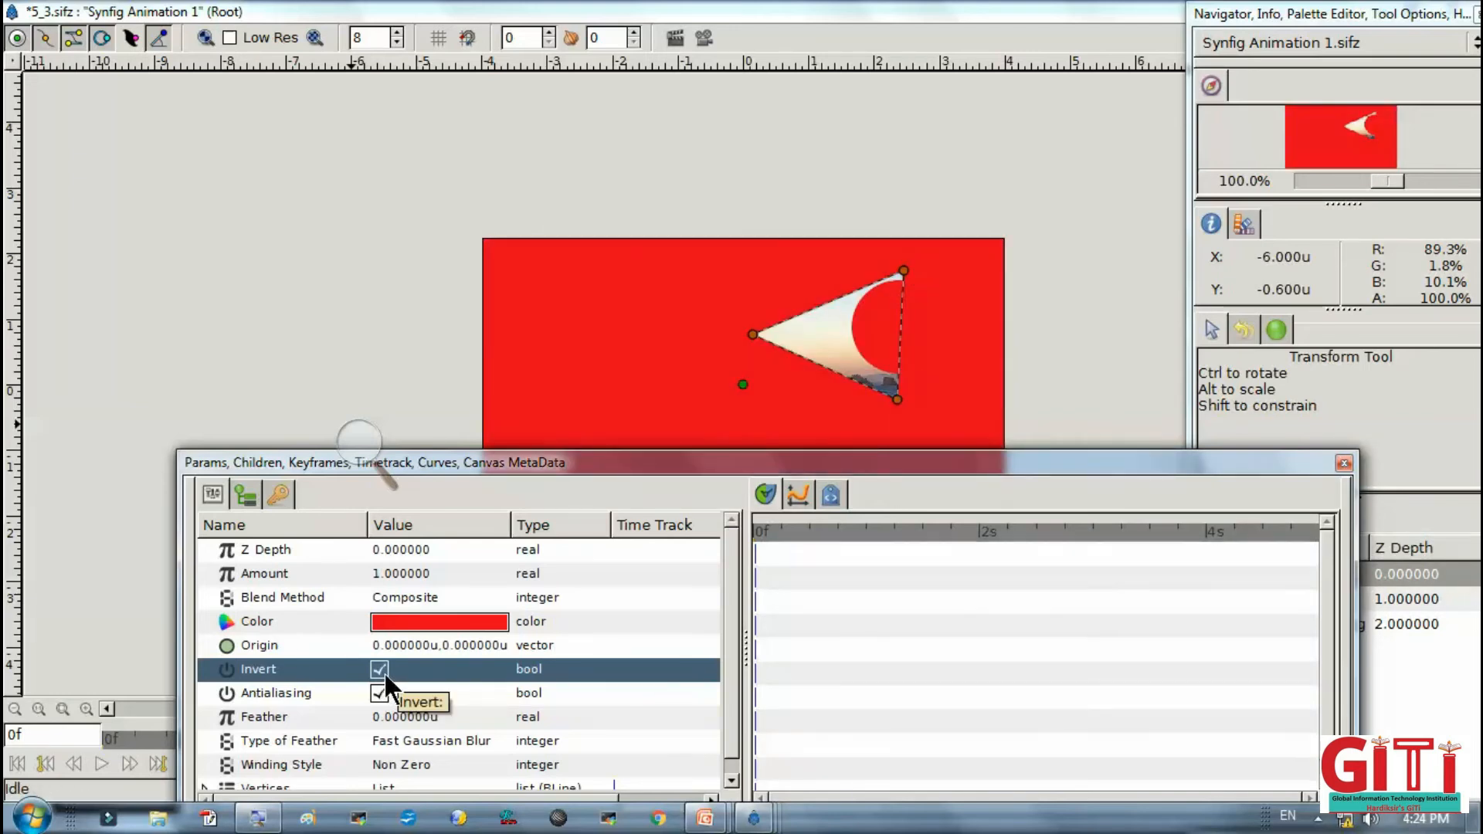
click(383, 670)
click(383, 670)
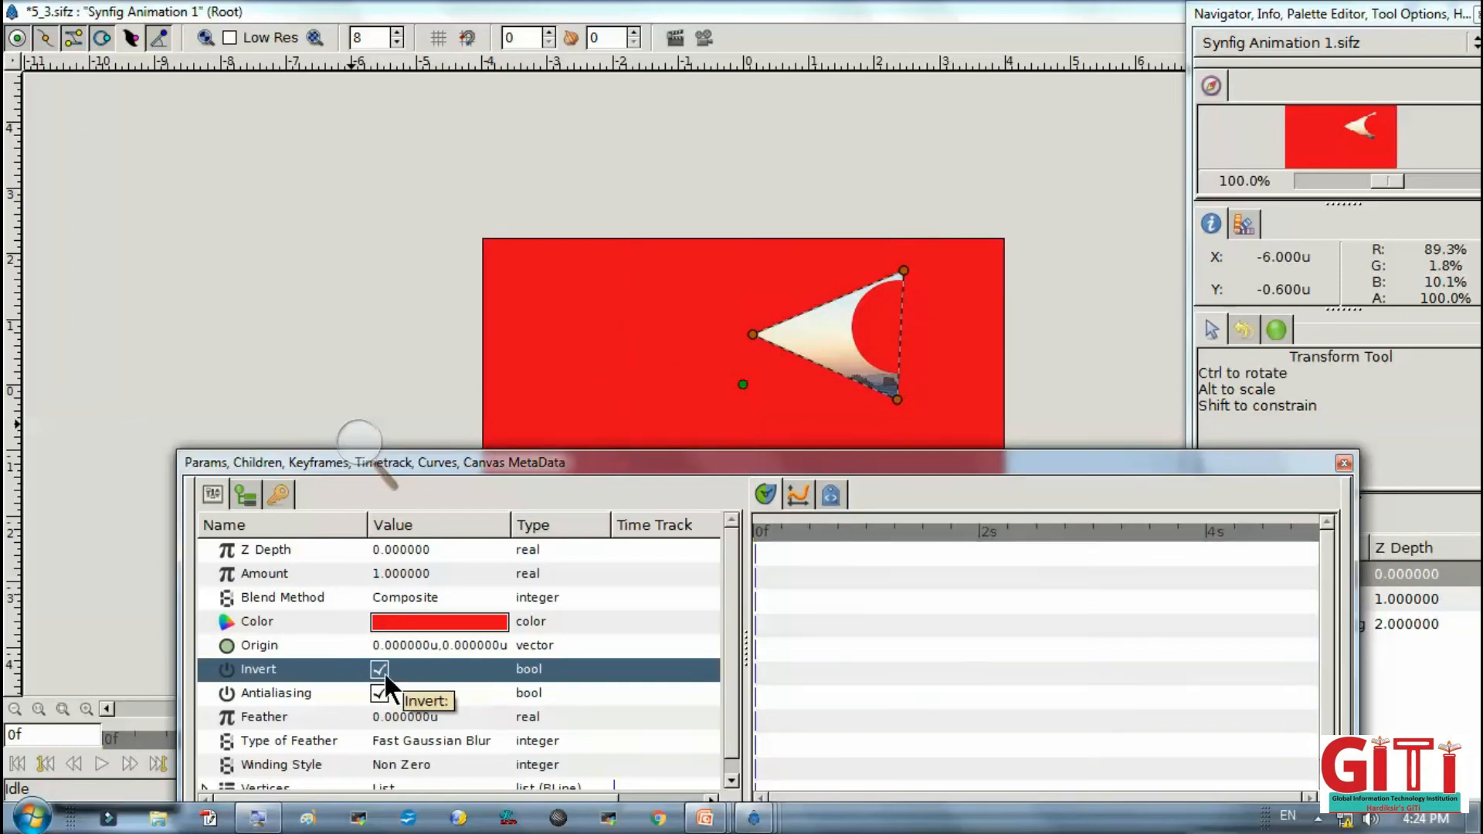
click(456, 590)
click(456, 590)
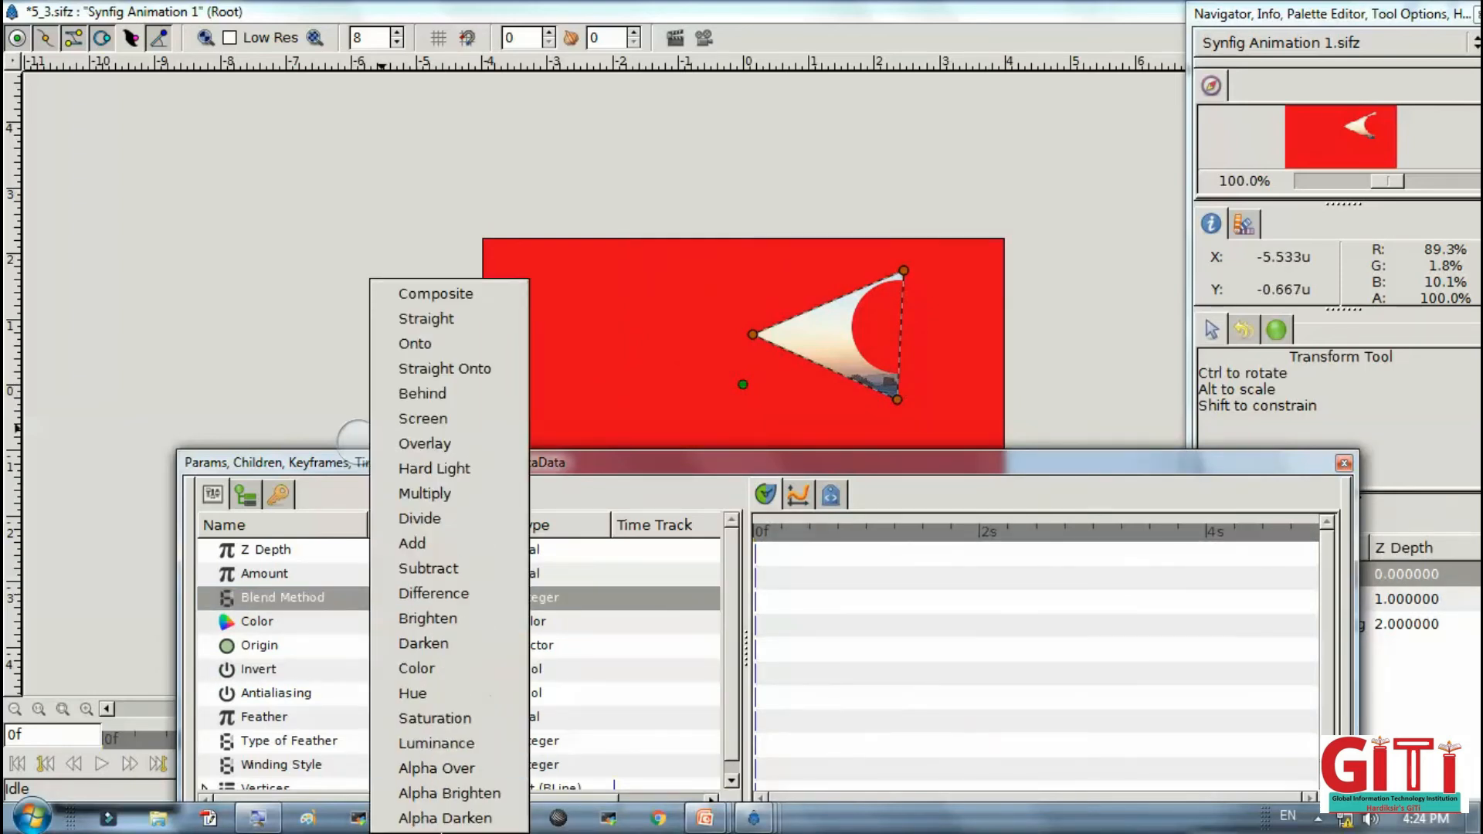
click(473, 771)
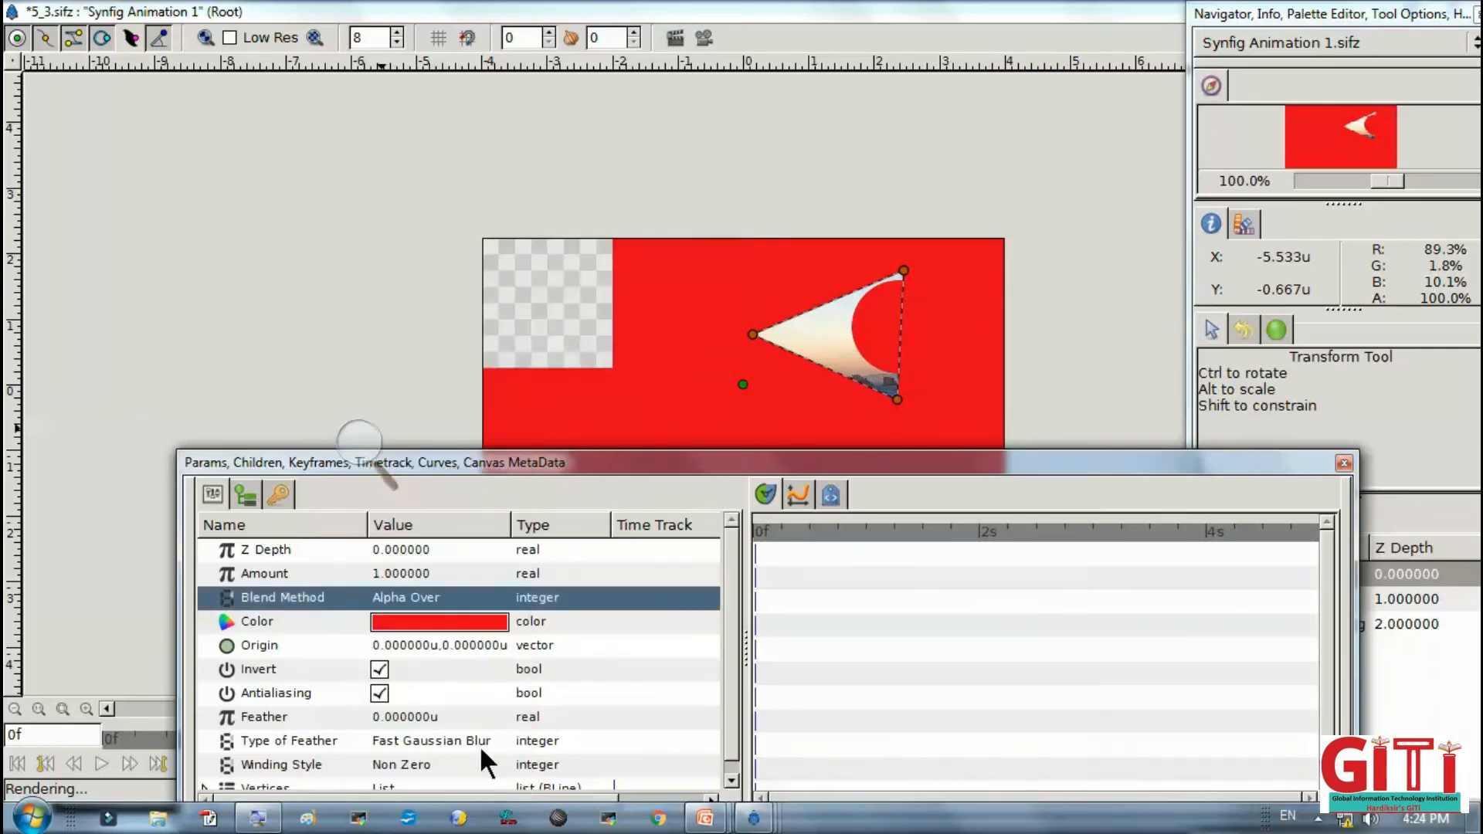
Move the parameters window down and aside so that the canvas and layer list are uncovered
drag(790, 461, 710, 587)
click(360, 450)
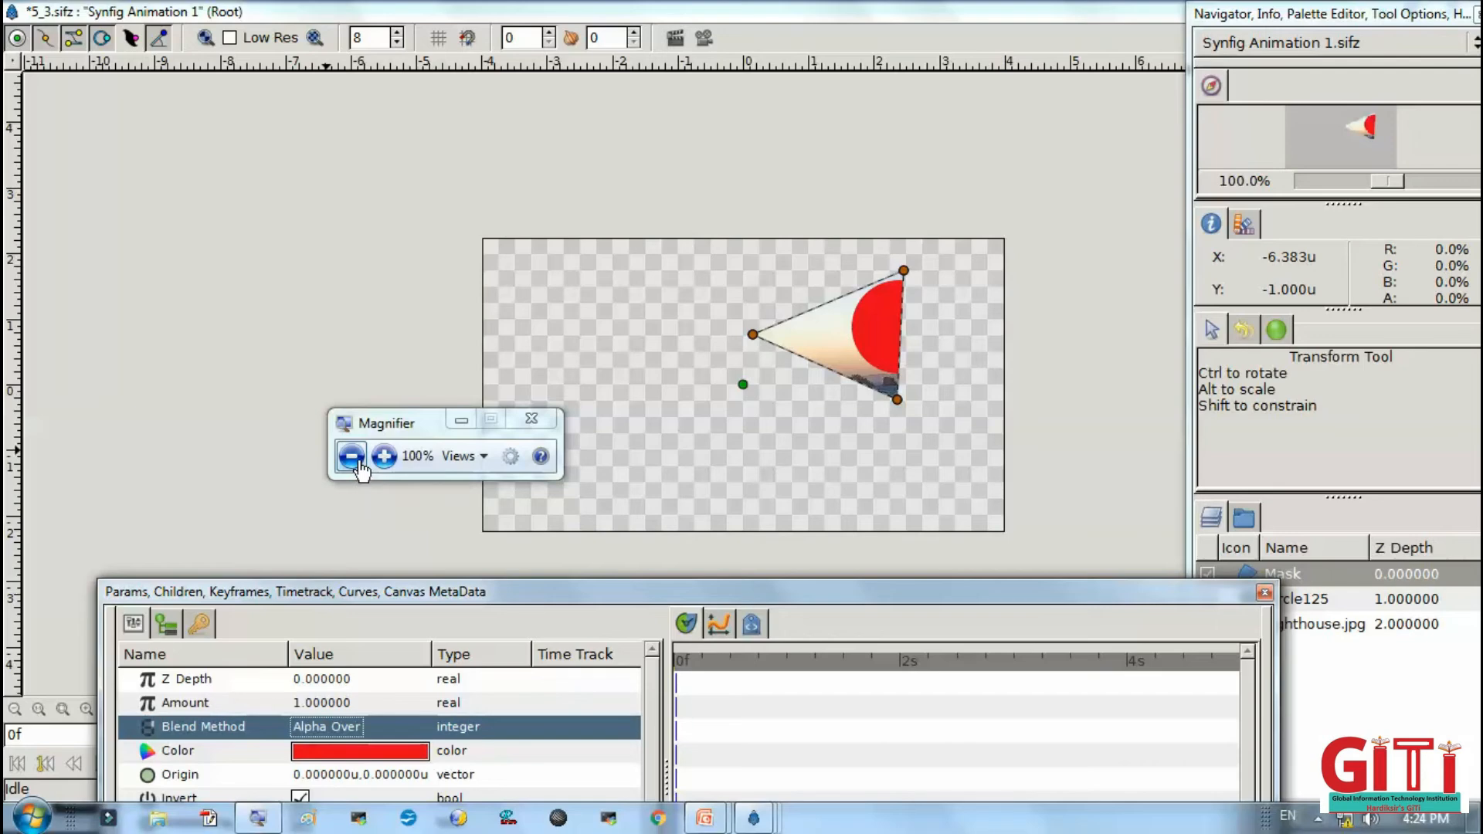
drag(1074, 592, 887, 666)
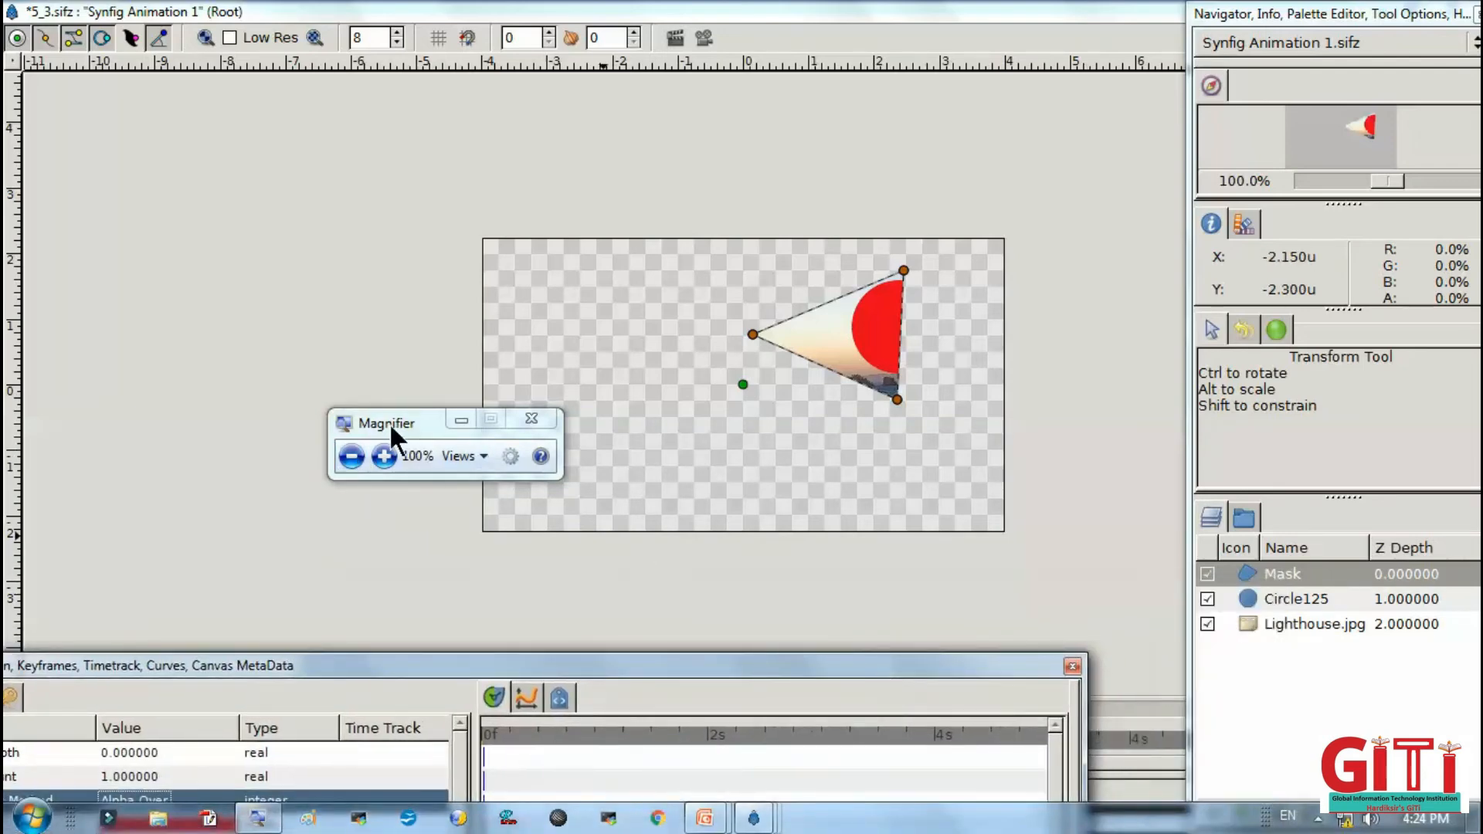
Rename the circle layer as Sun
click(384, 457)
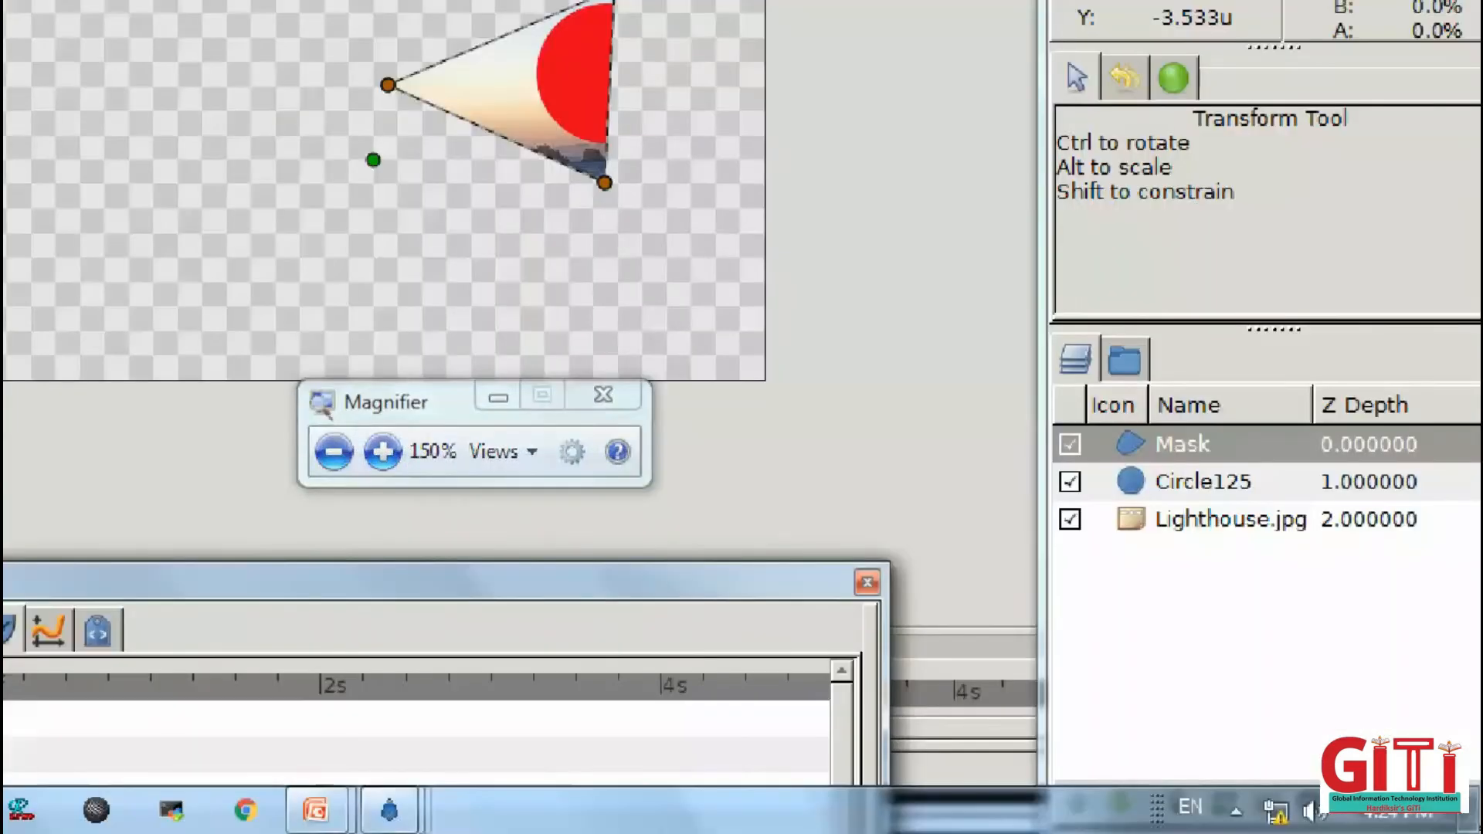
click(1287, 619)
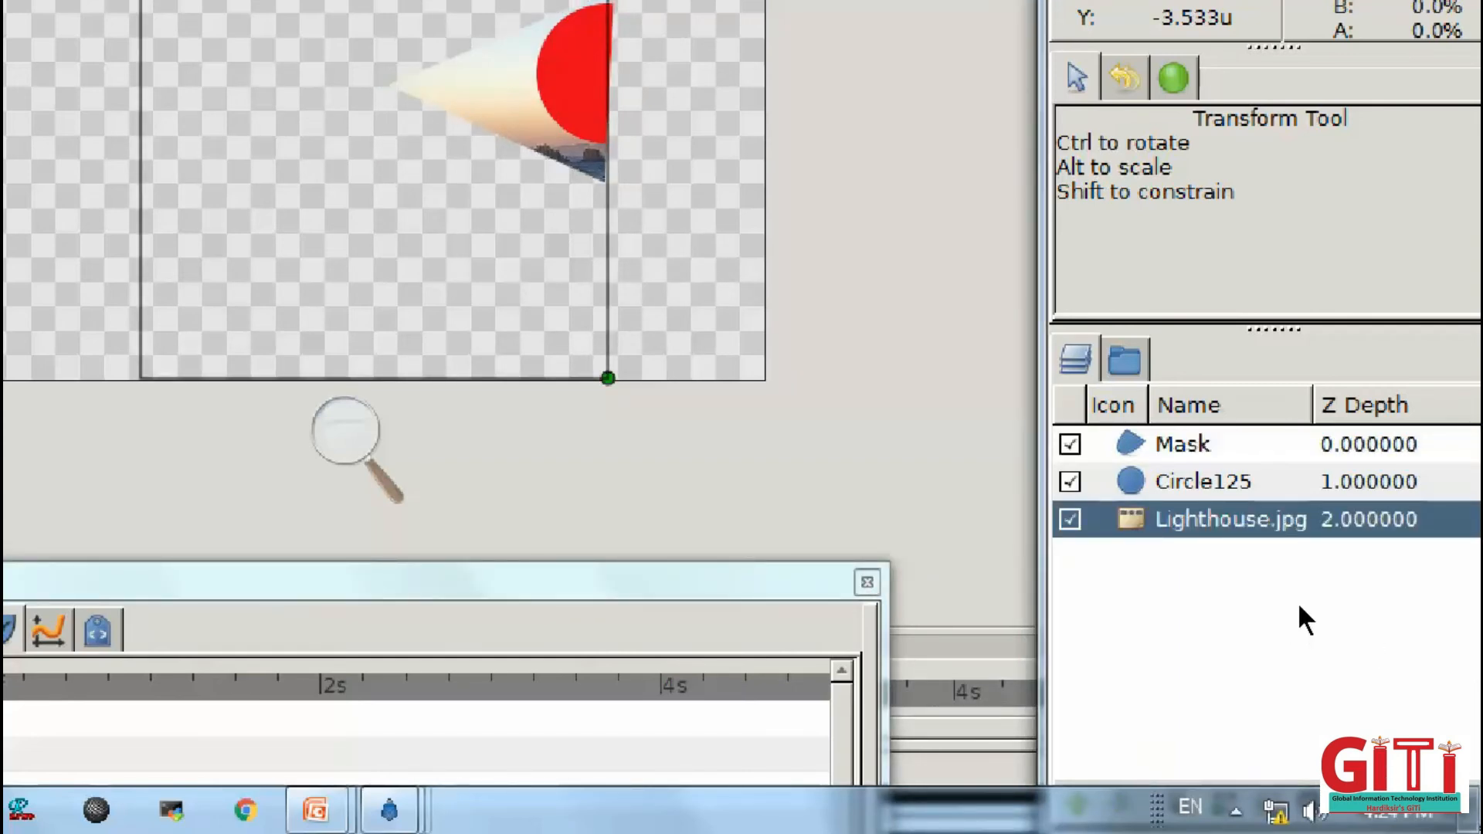
click(1298, 609)
click(1298, 609)
click(1339, 594)
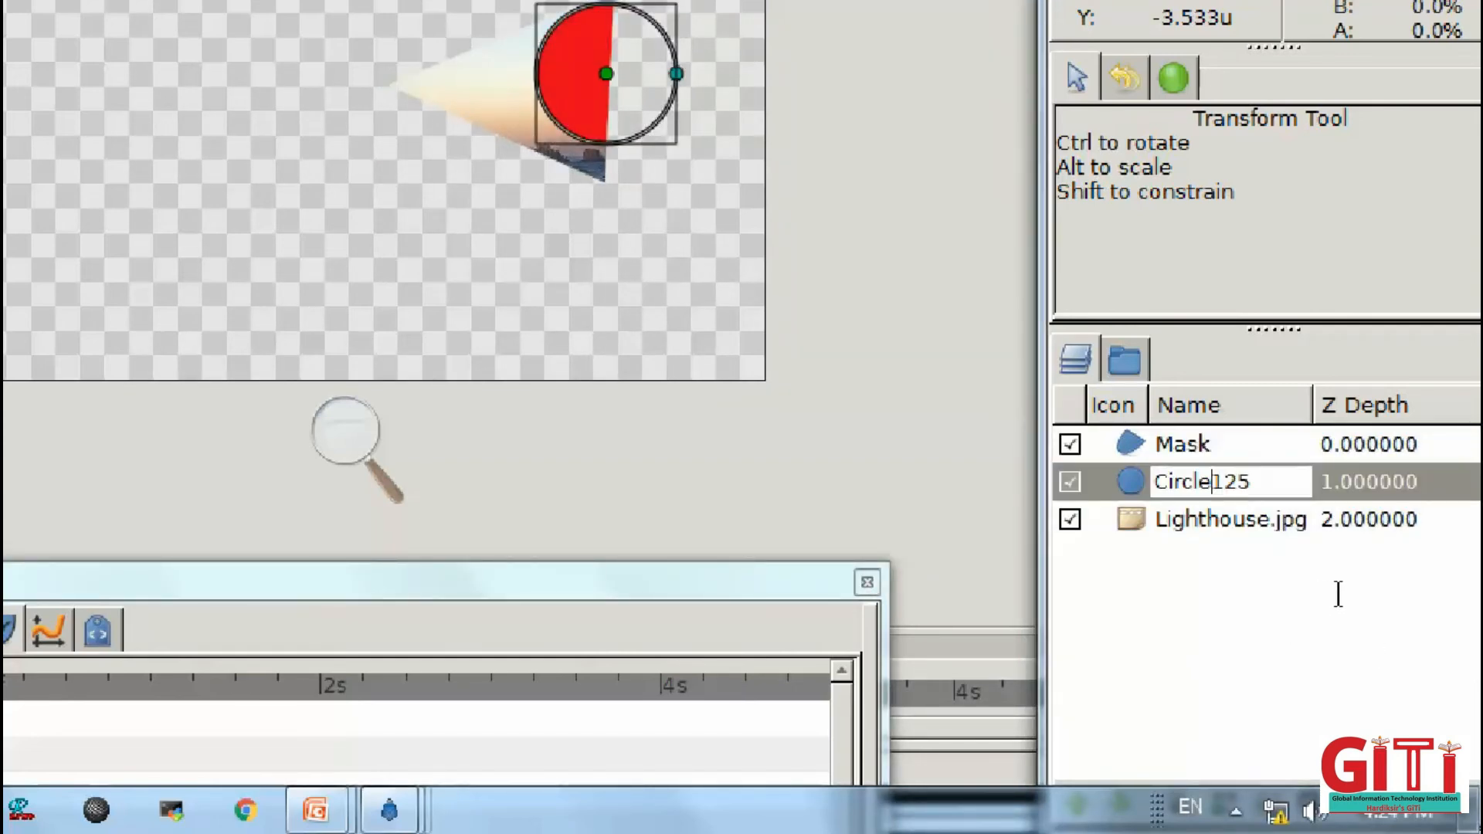
key(ctrl+a)
text(Su)
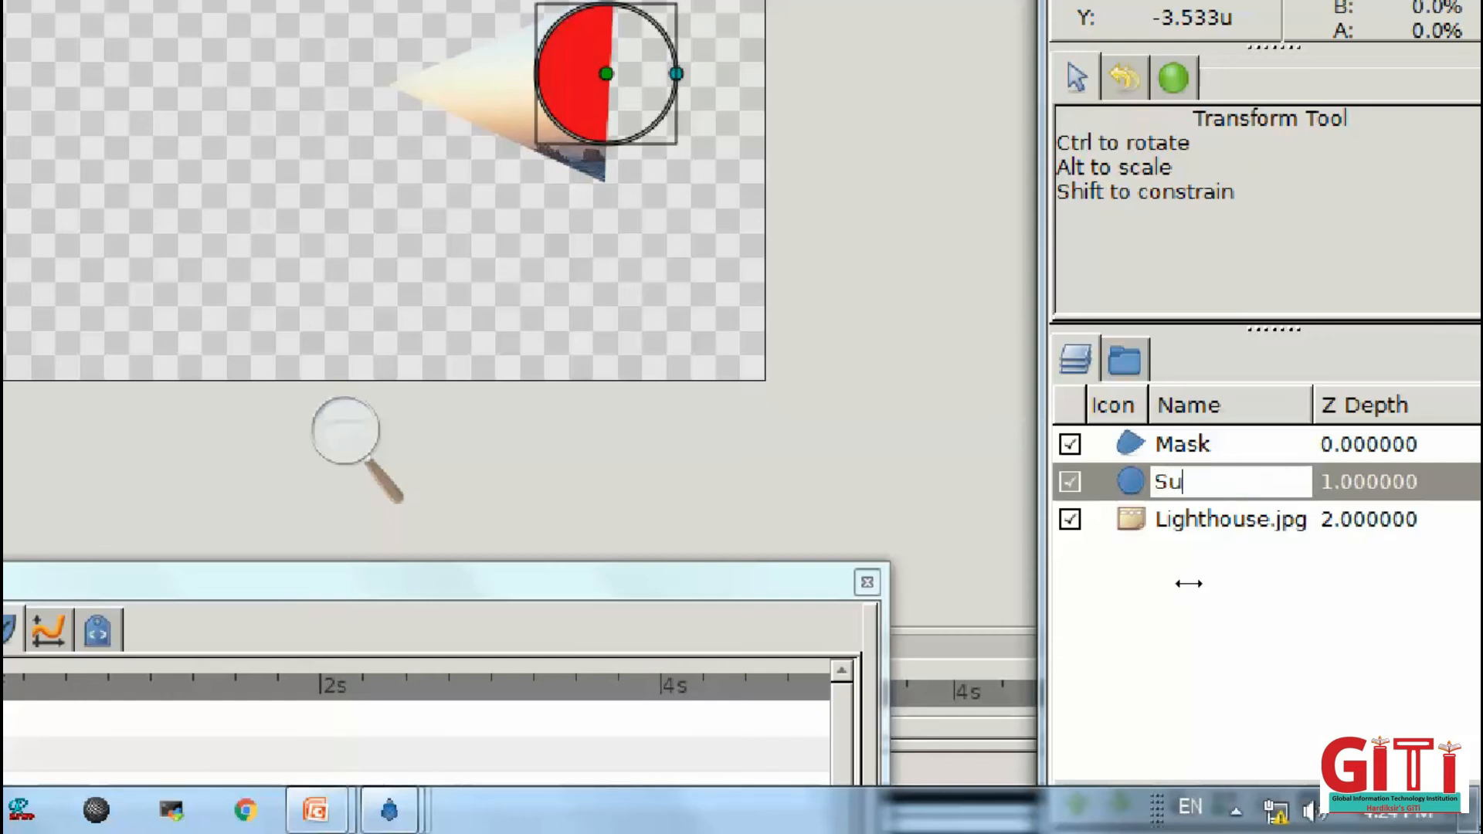
text(n)
key(Return)
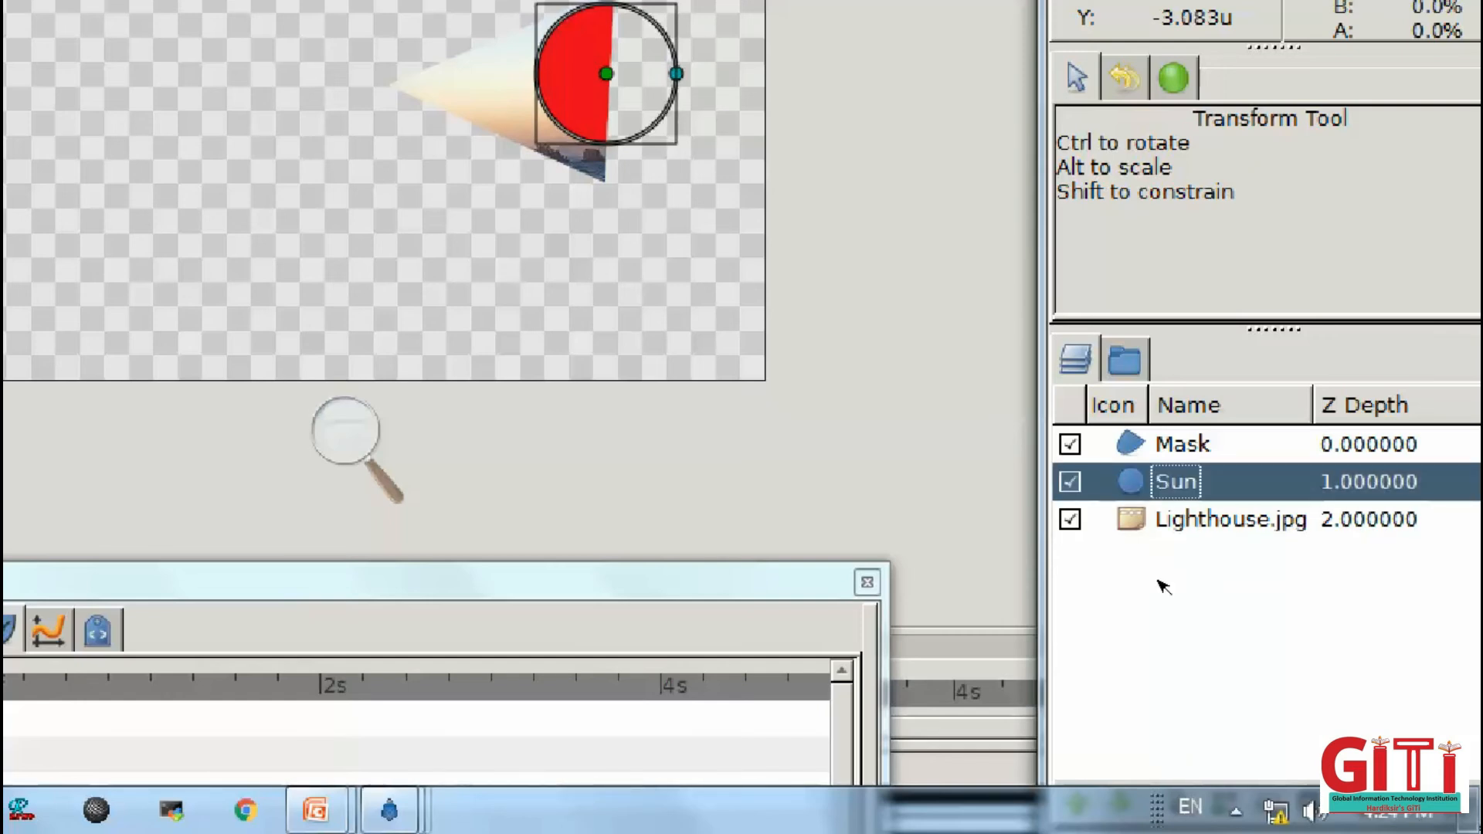
Encapsulate the Mask and Sun layers together in one inline canvas above the lighthouse image
click(1207, 442)
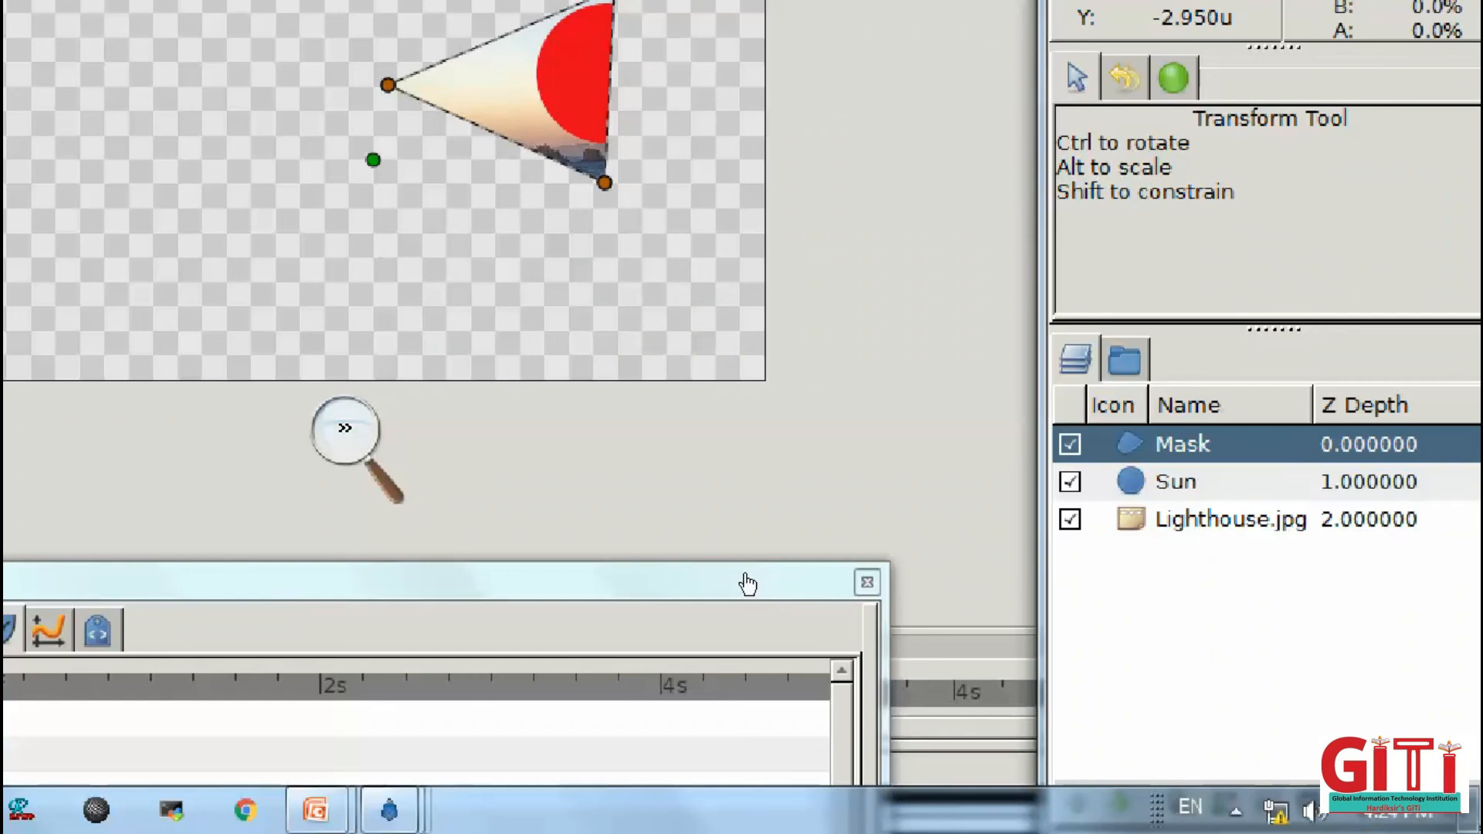
click(722, 587)
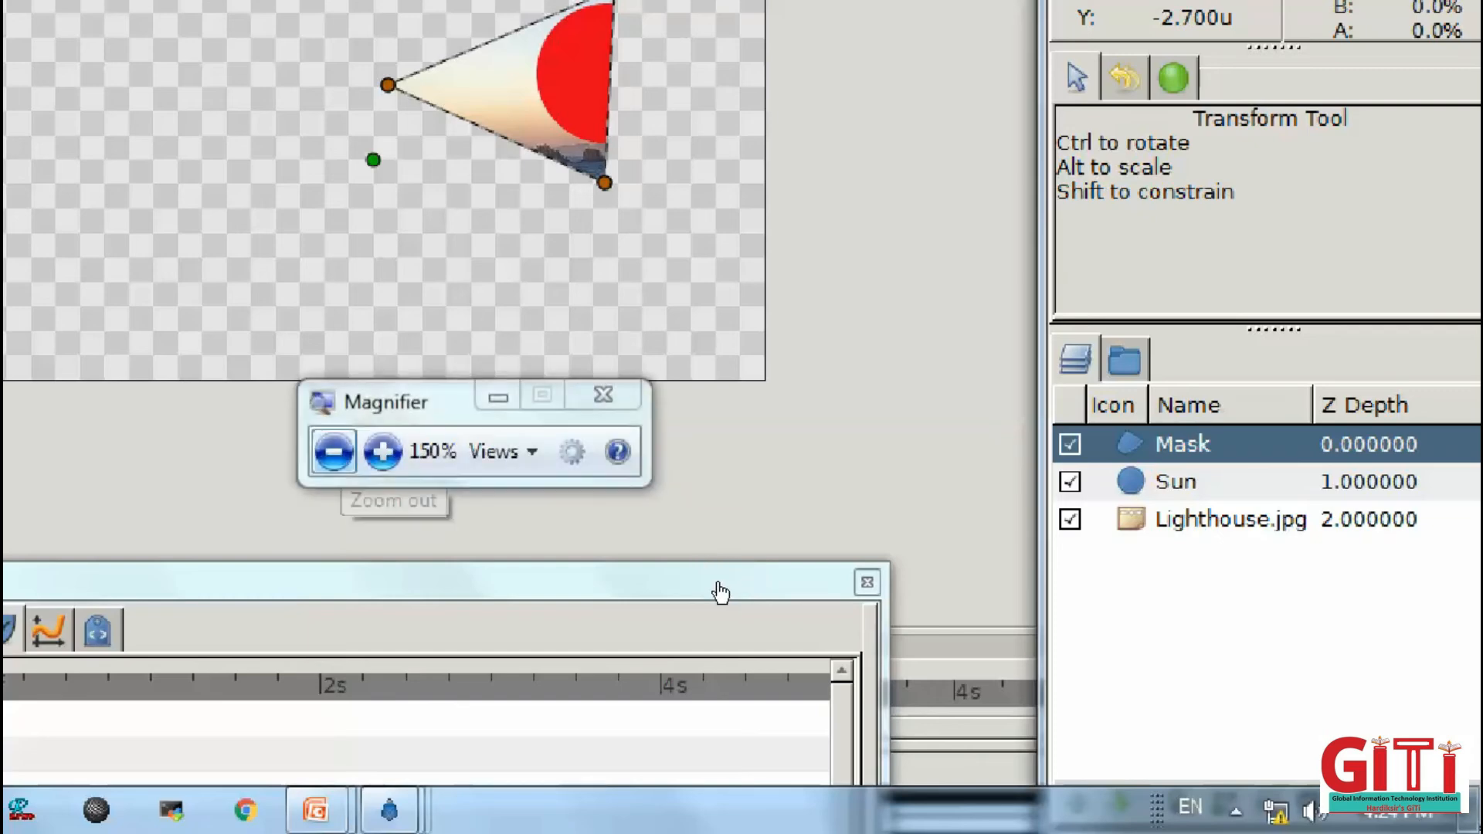
click(717, 585)
click(1272, 596)
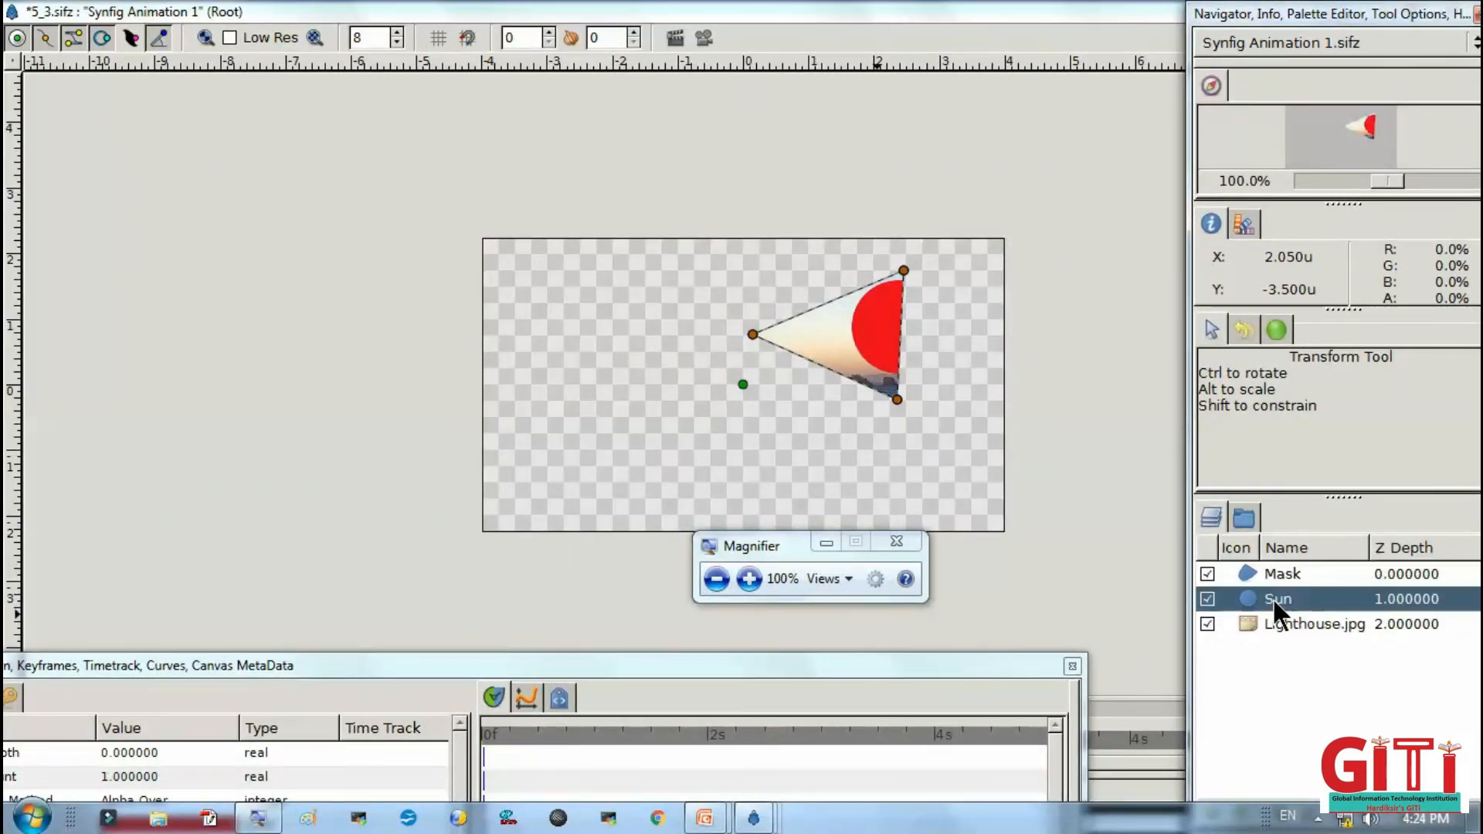
ctrl+click(1276, 584)
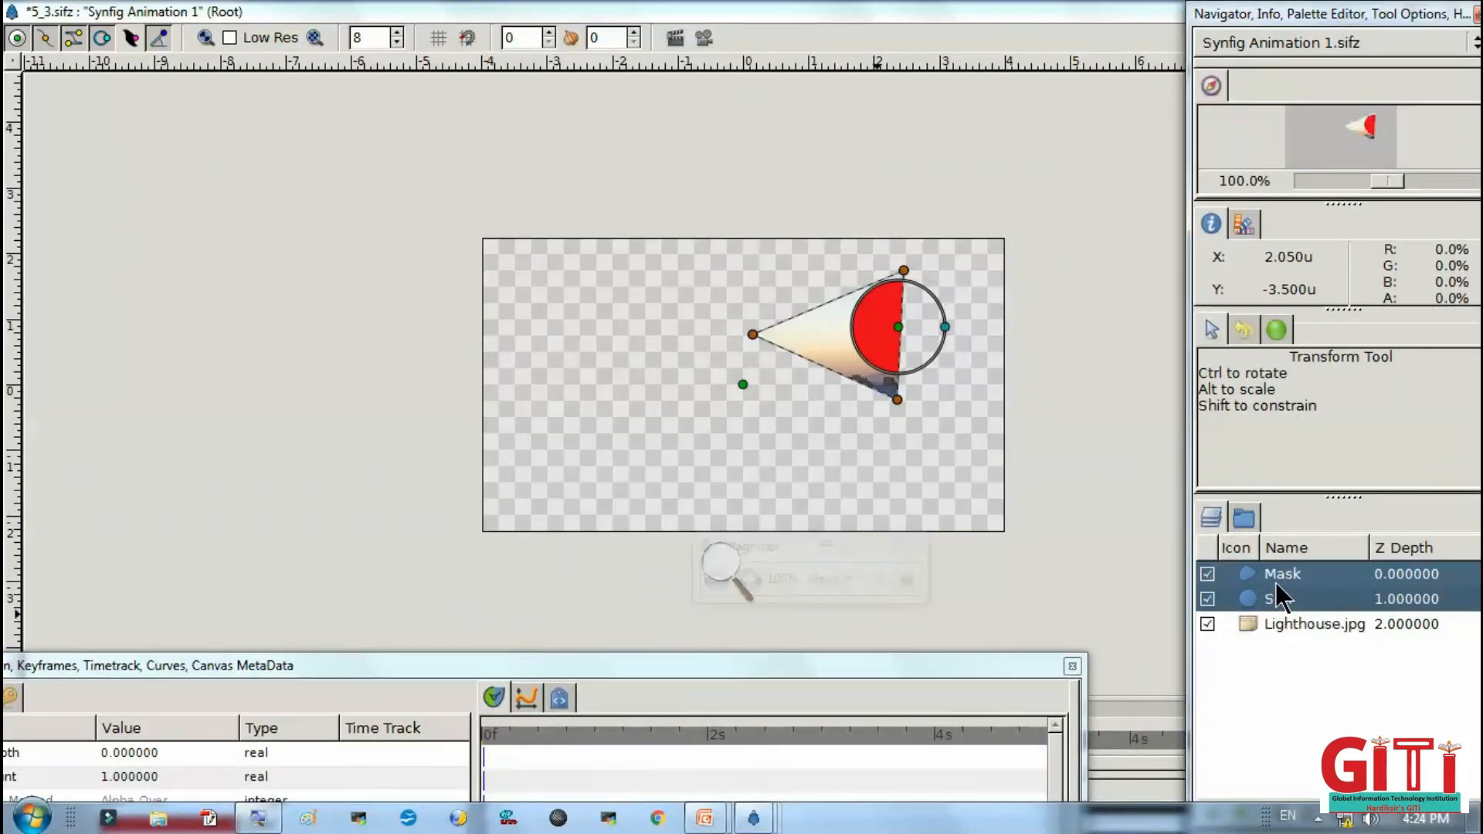
right_click(1276, 582)
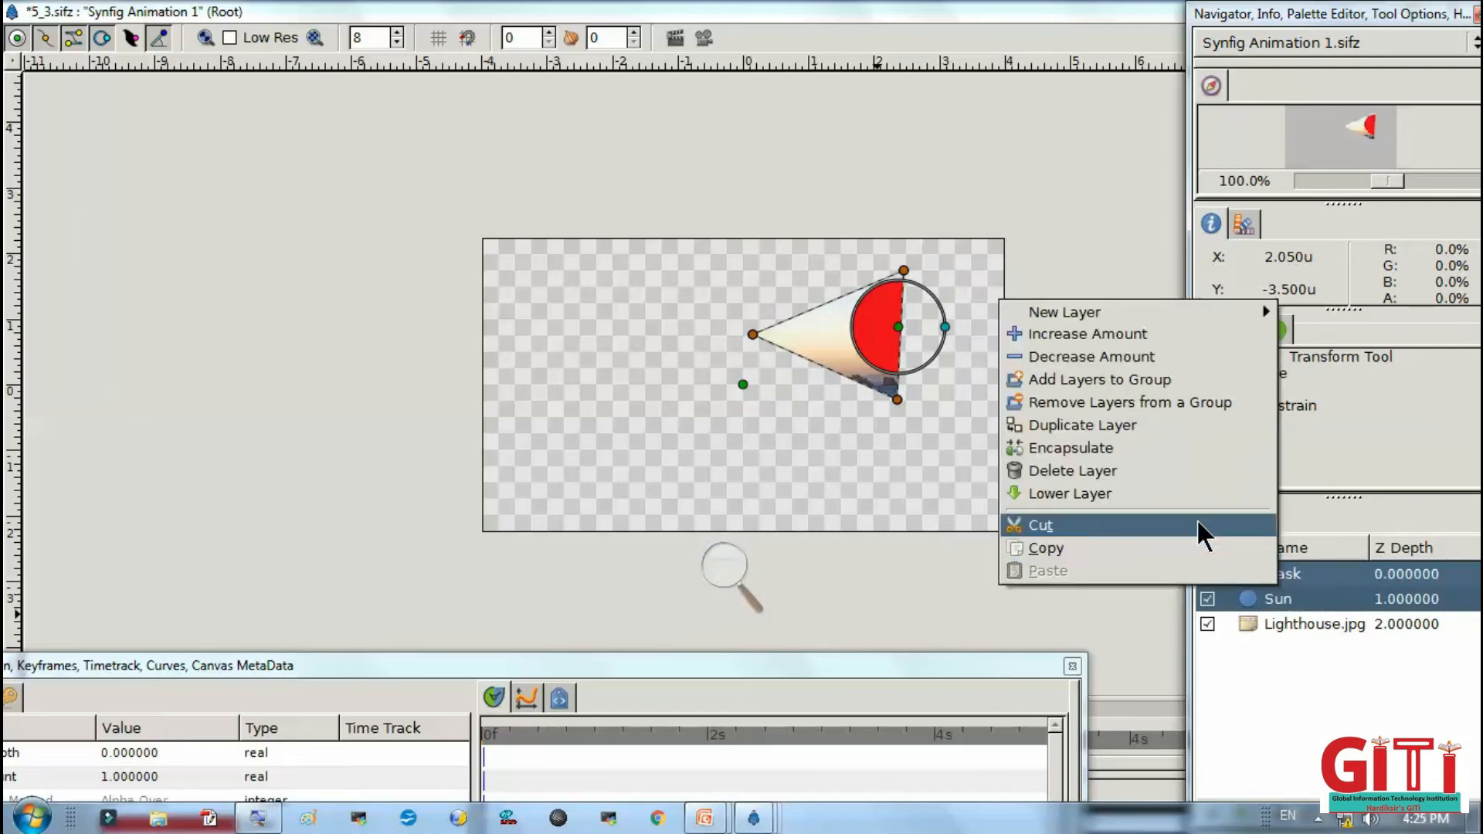
click(1072, 449)
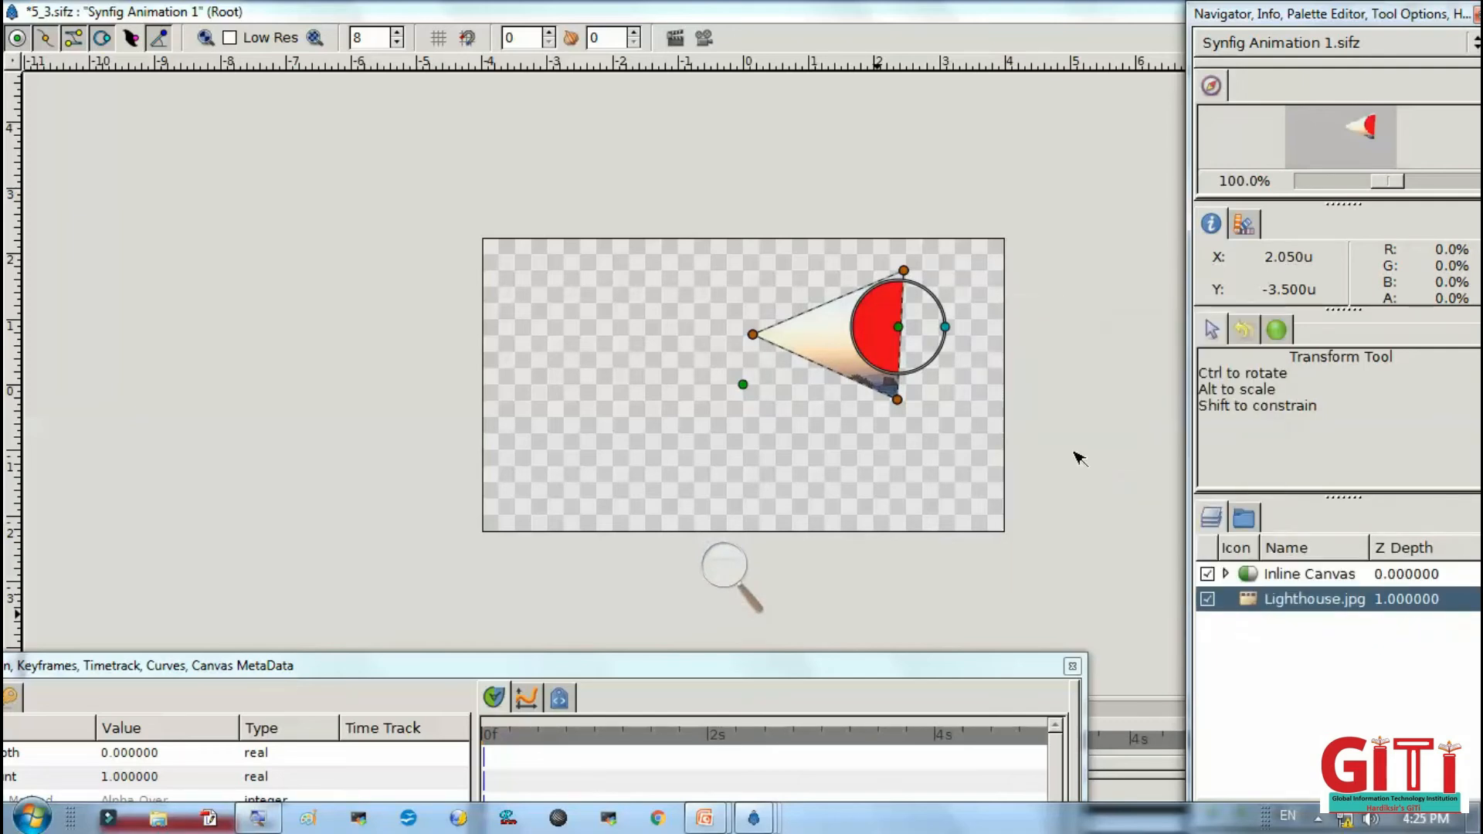
Examine the masked sun at the edge of the lighthouse image under 150% magnification
click(722, 577)
click(749, 578)
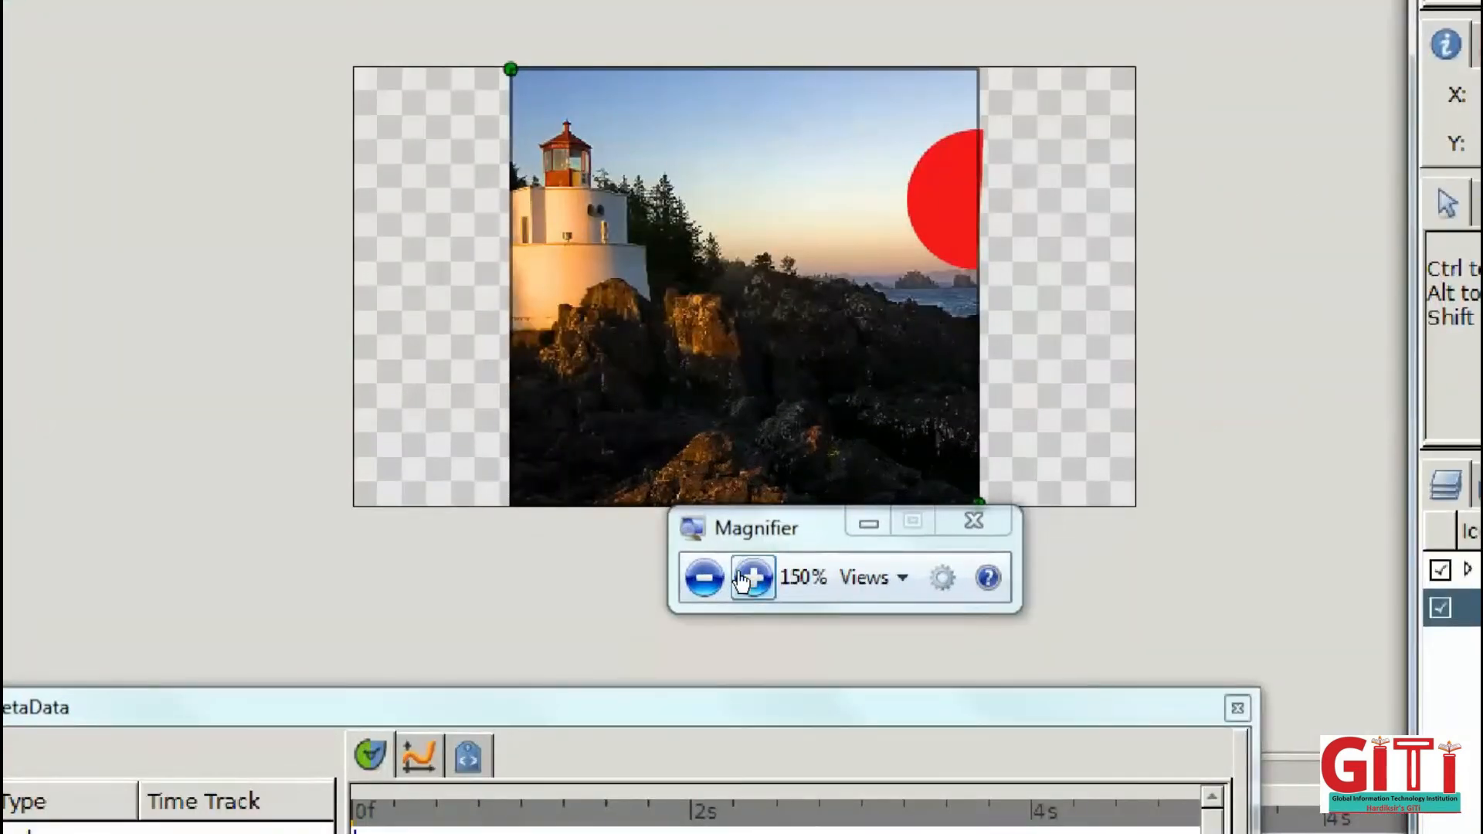
drag(763, 516, 764, 636)
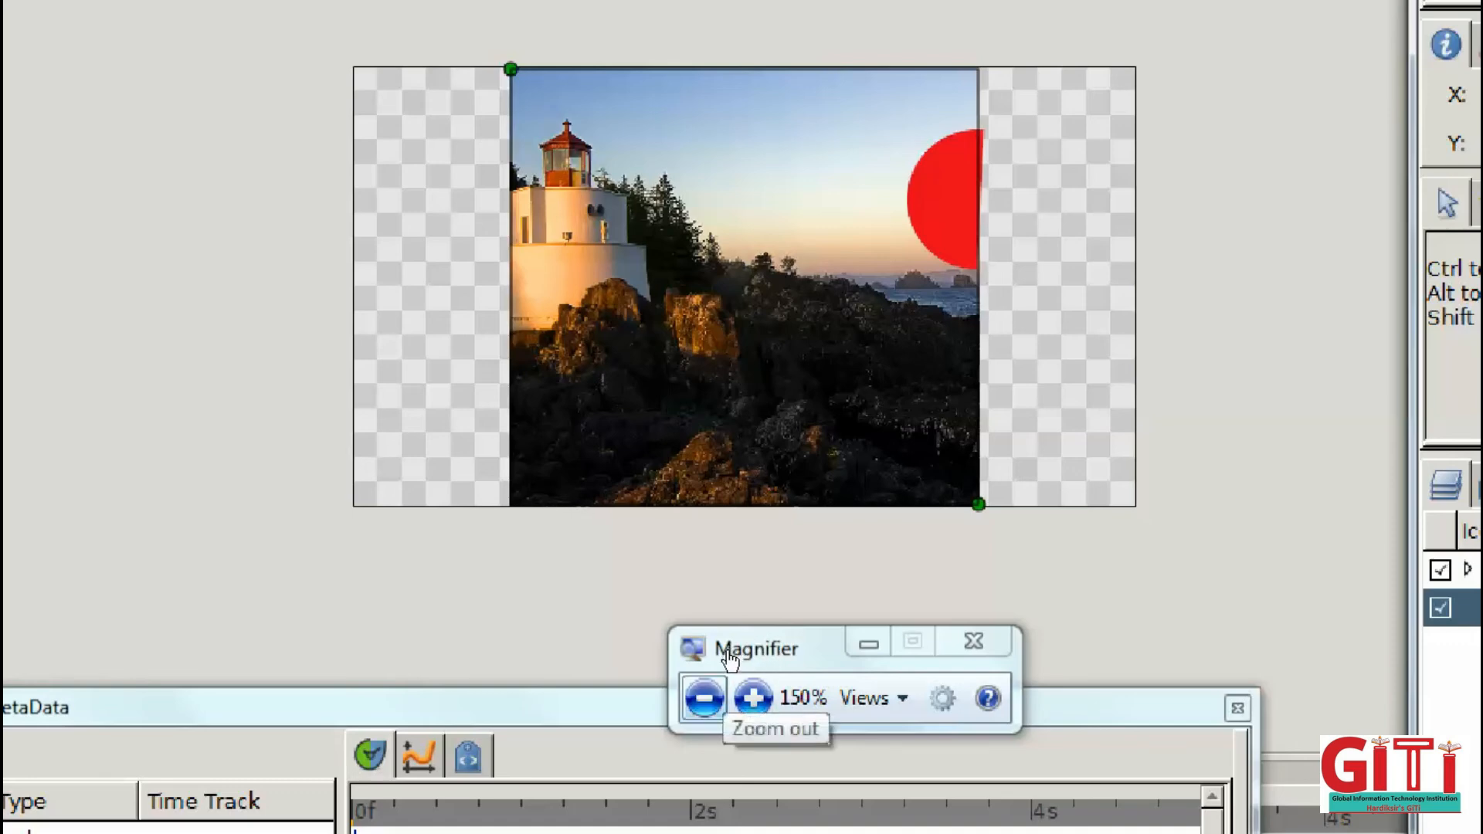
click(719, 674)
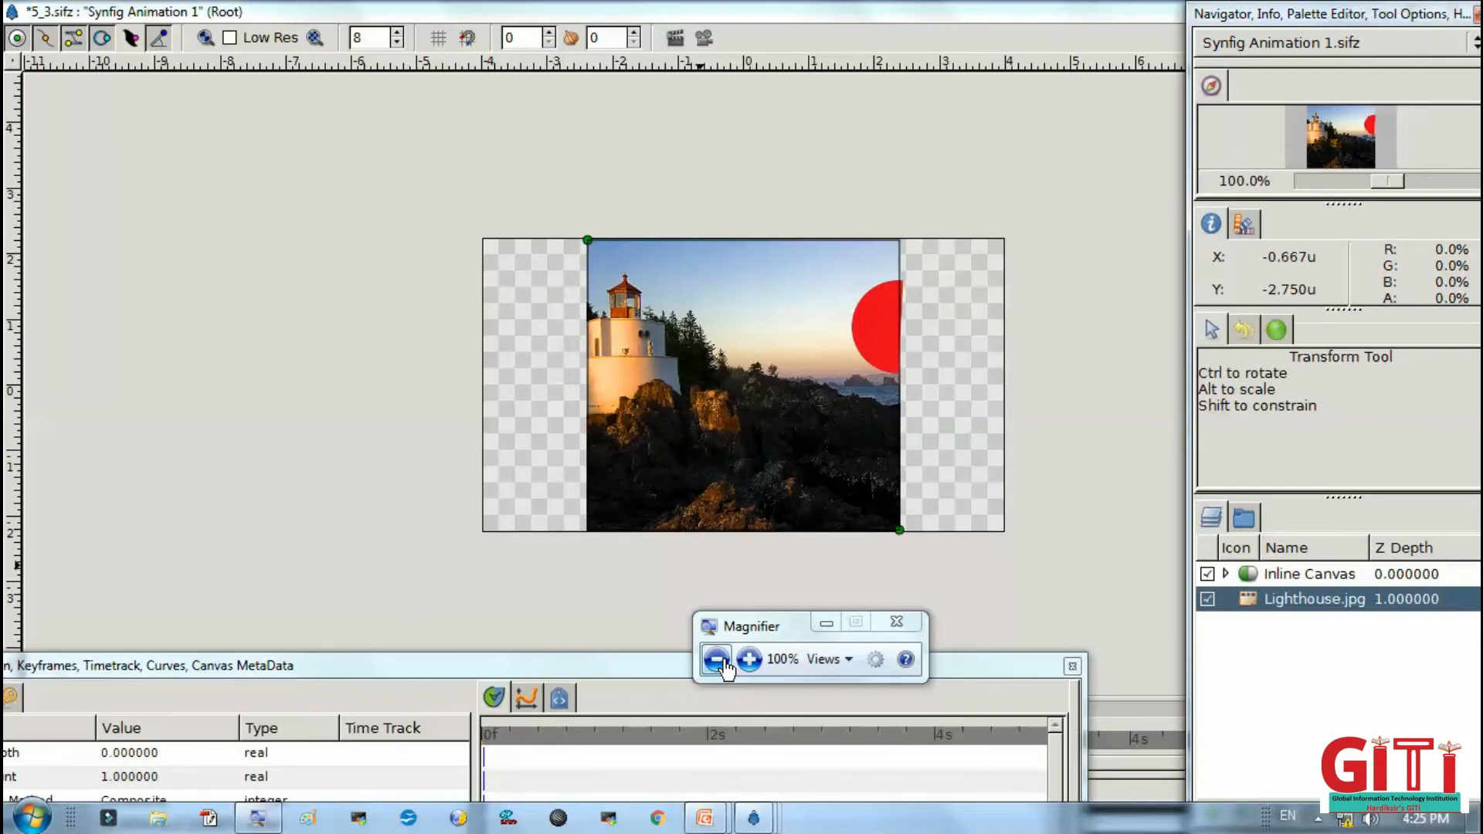
Swap the outline and fill colours and draw a 10-point star with the Star tool at the lighthouse image's upper edge
key(alt+Tab)
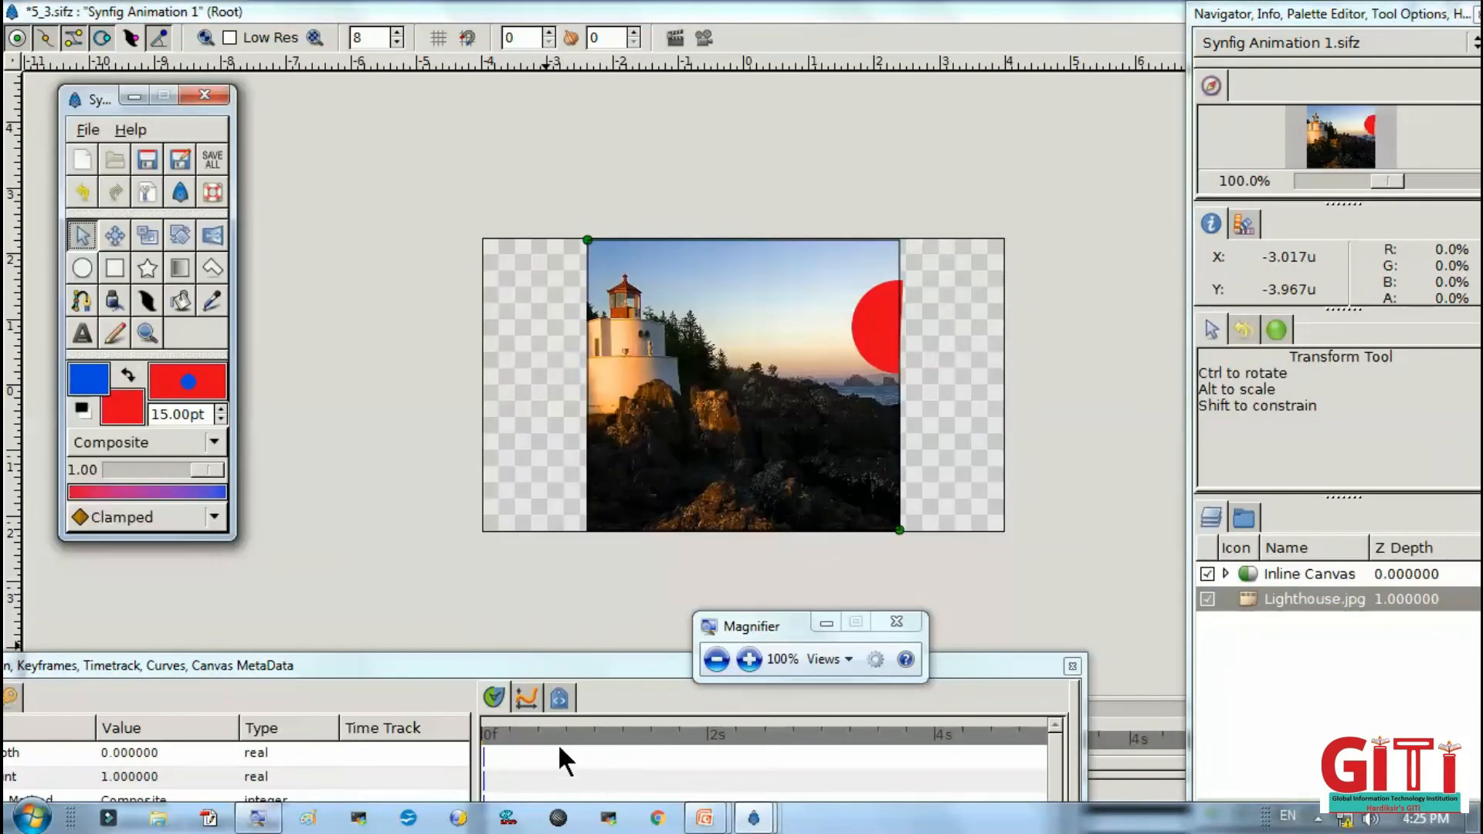
click(145, 270)
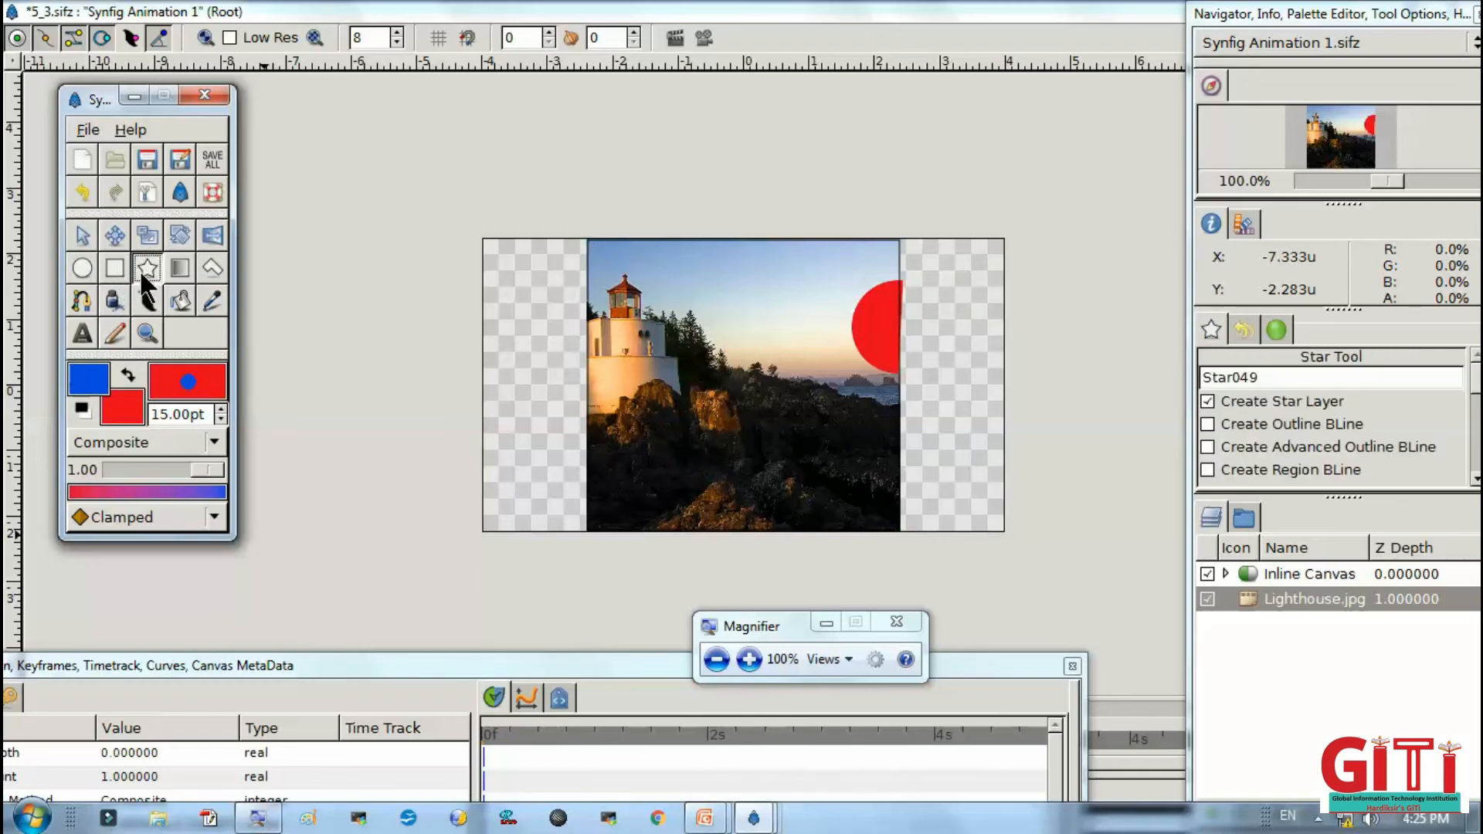
click(128, 375)
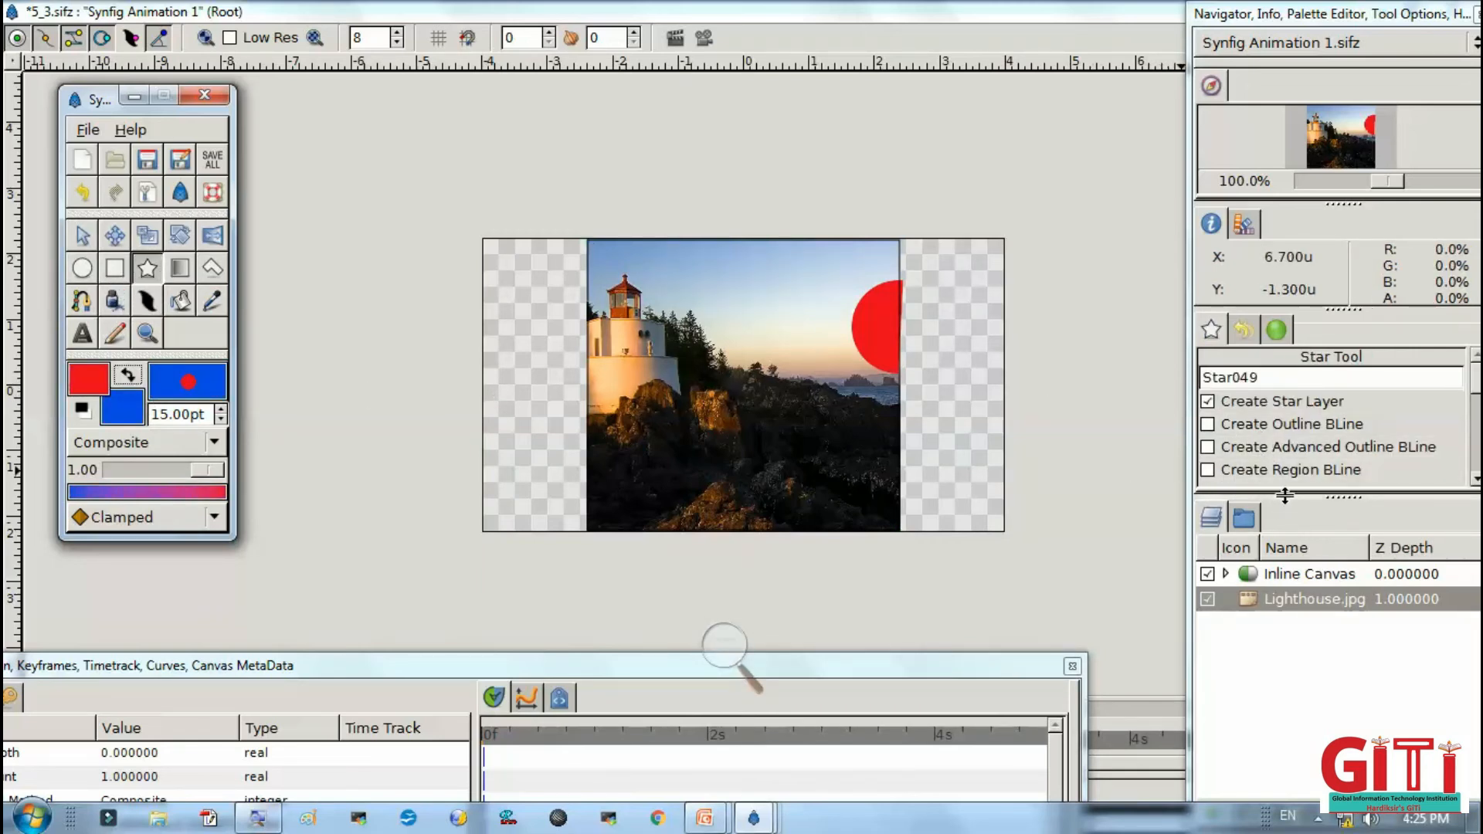
drag(1278, 496, 1314, 718)
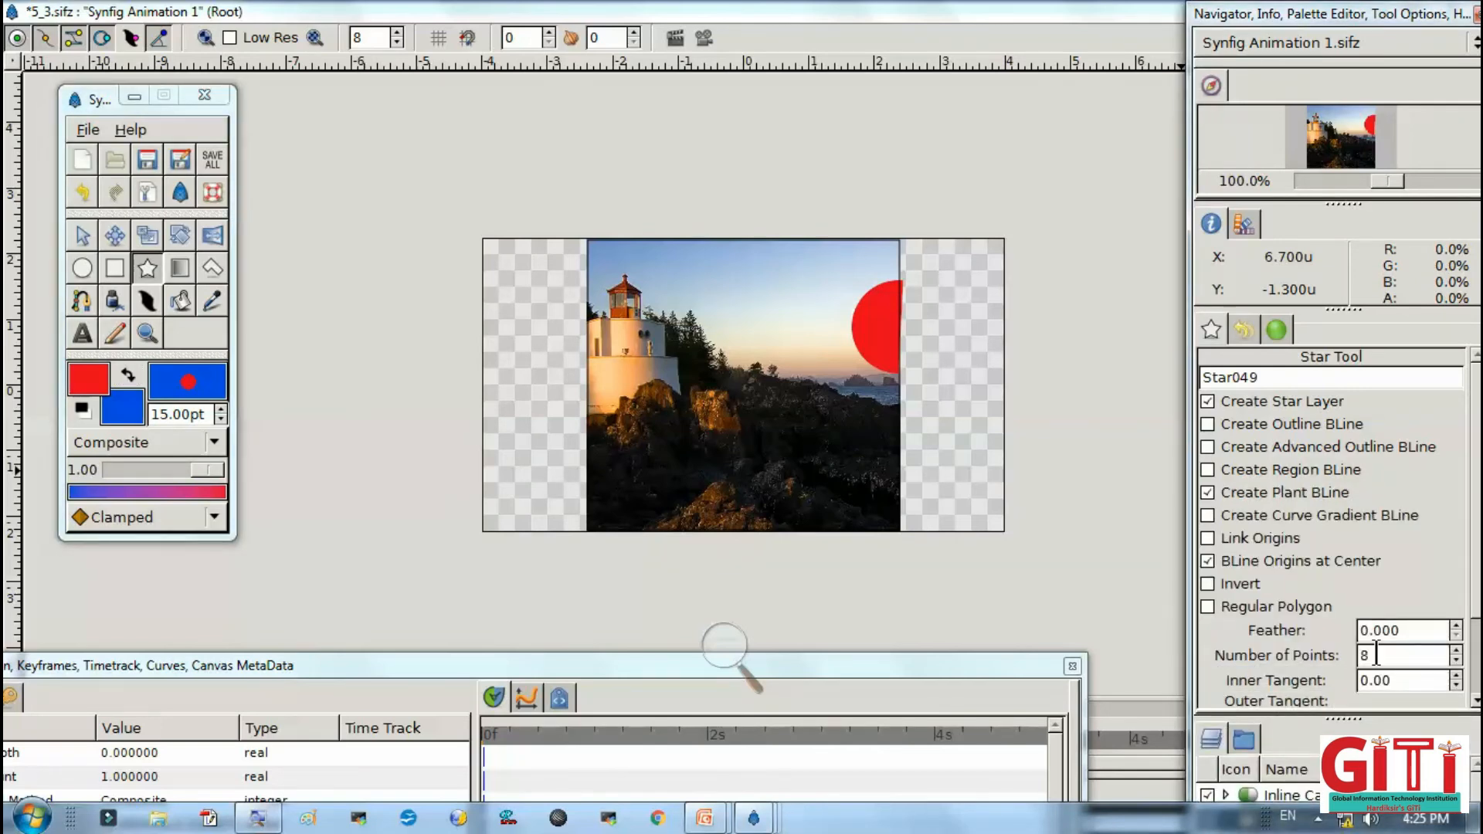
click(1457, 651)
click(1457, 651)
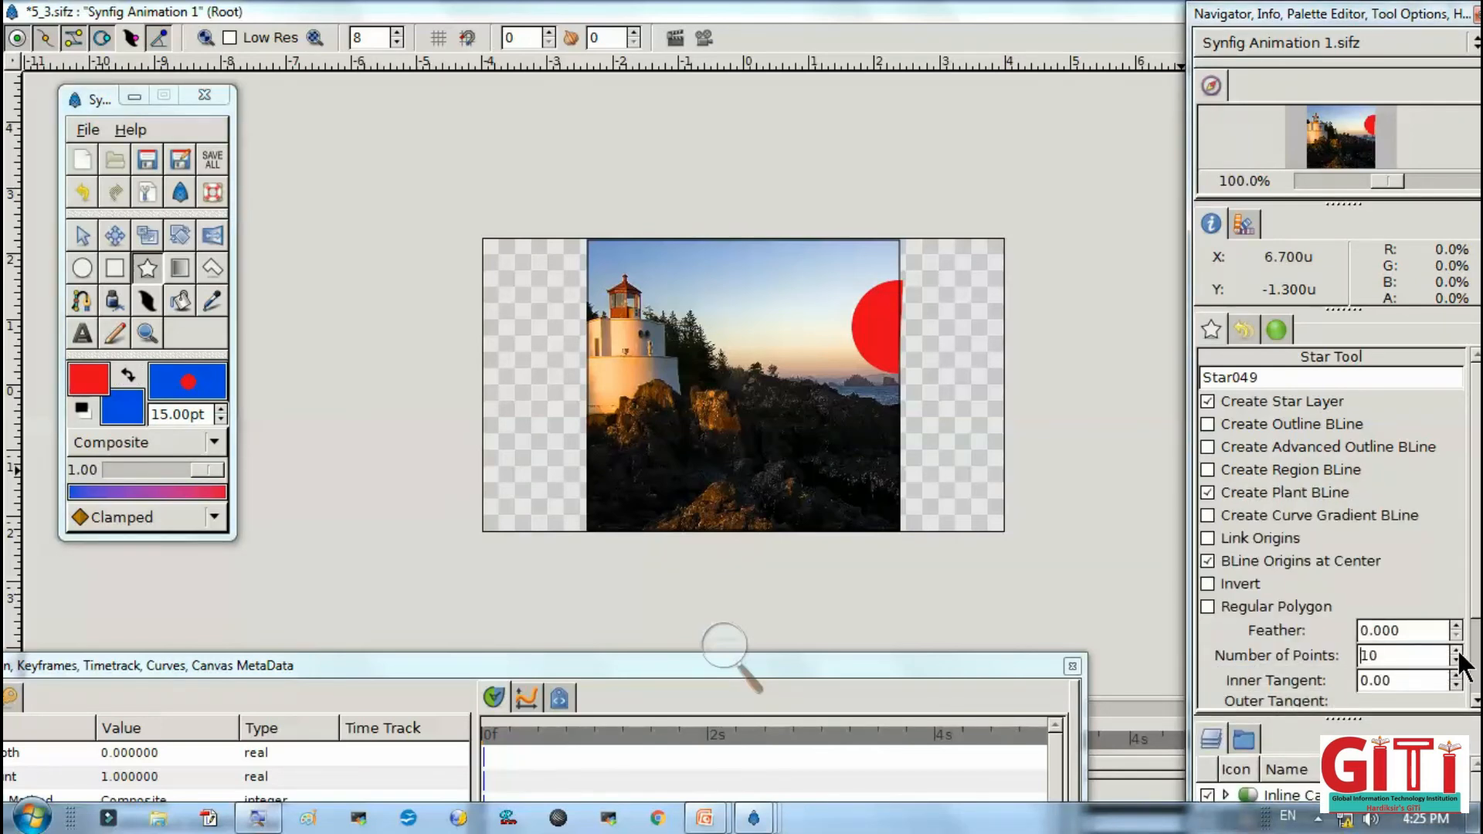
click(707, 243)
drag(752, 274, 765, 275)
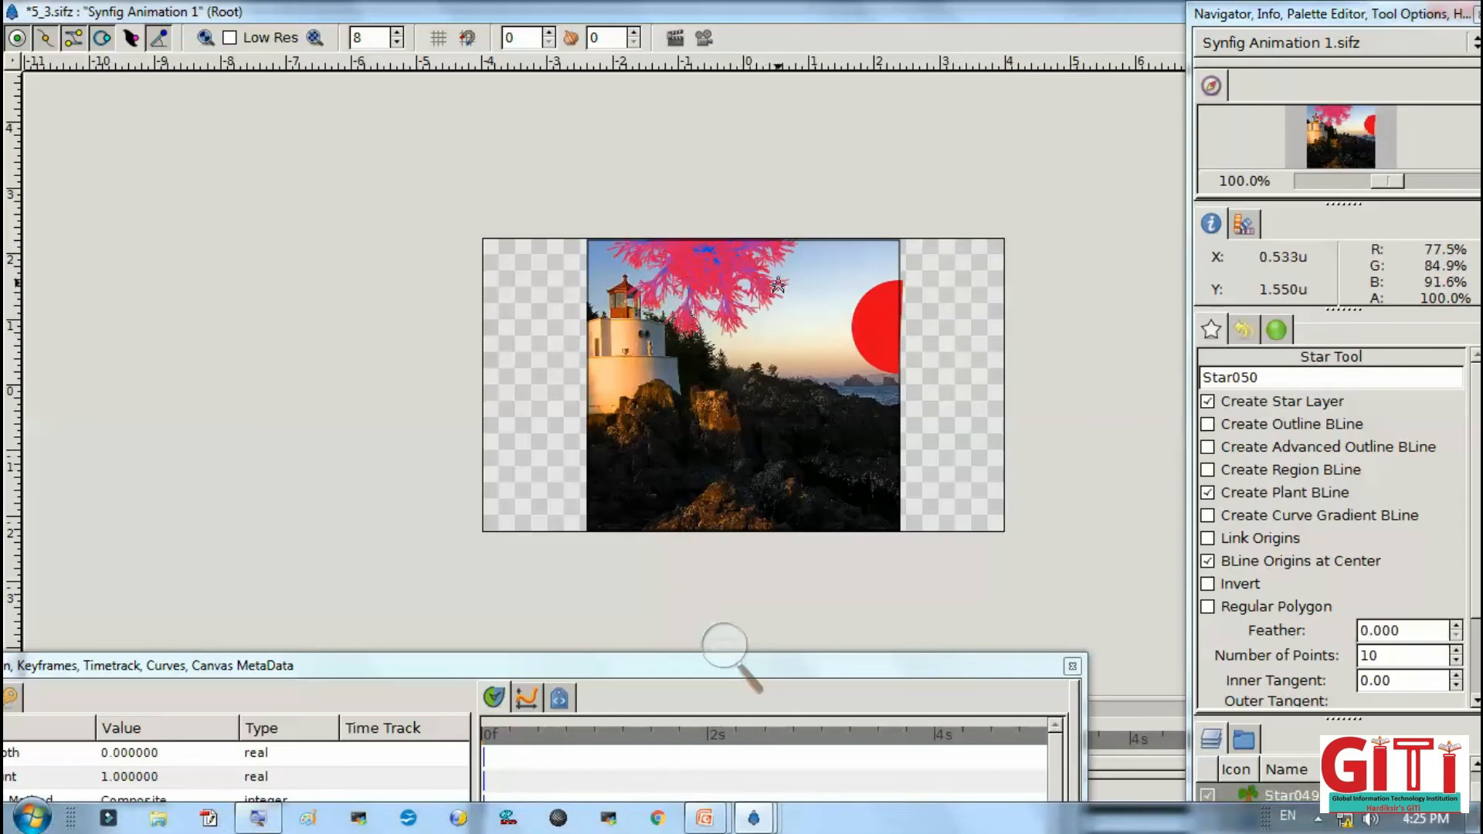
Move the blue star with the Transform tool onto the lower right edge of the lighthouse image and deselect it
key(alt+Tab)
click(82, 235)
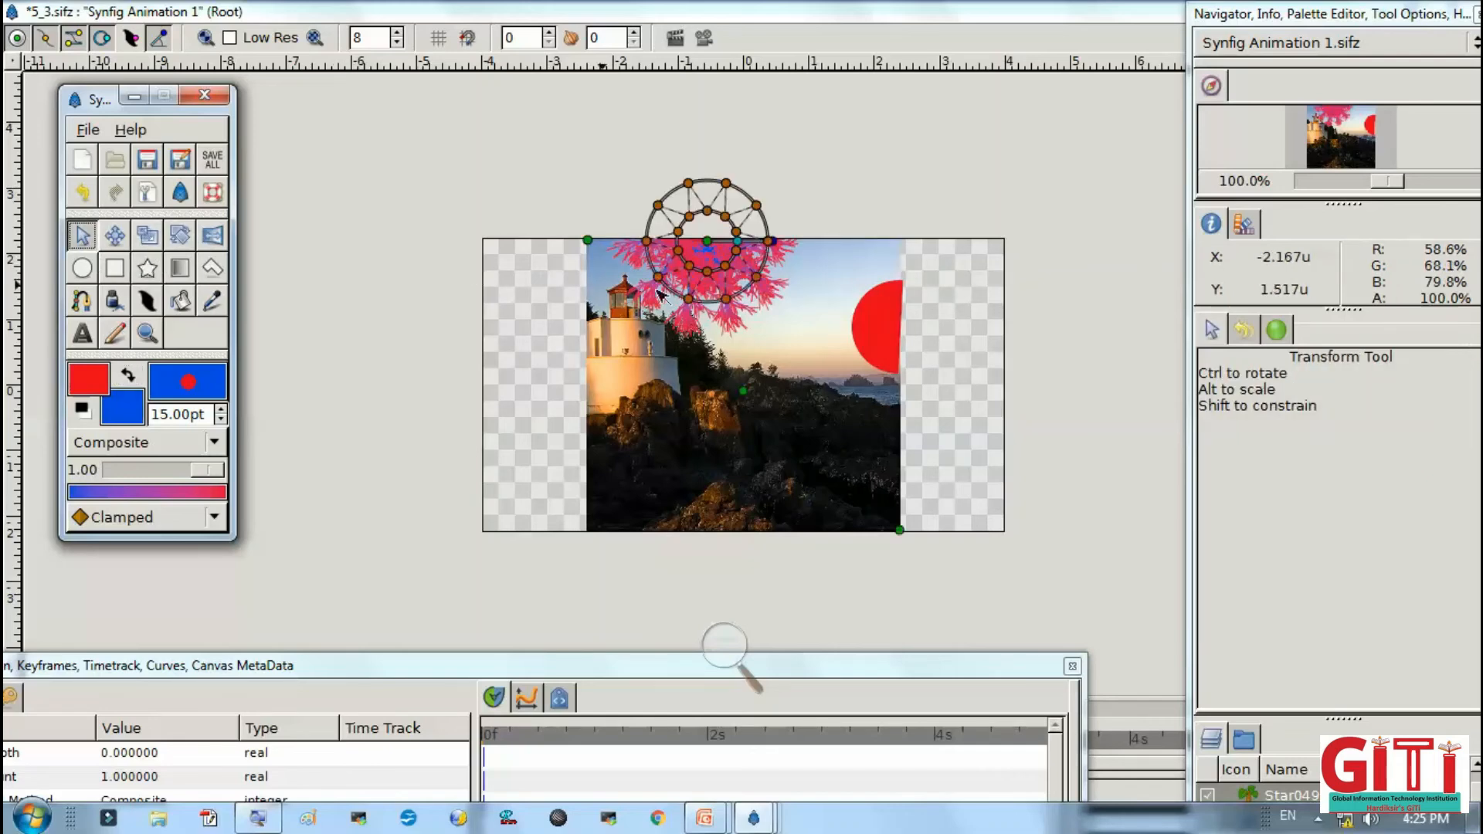
drag(708, 246, 610, 465)
drag(794, 526, 905, 448)
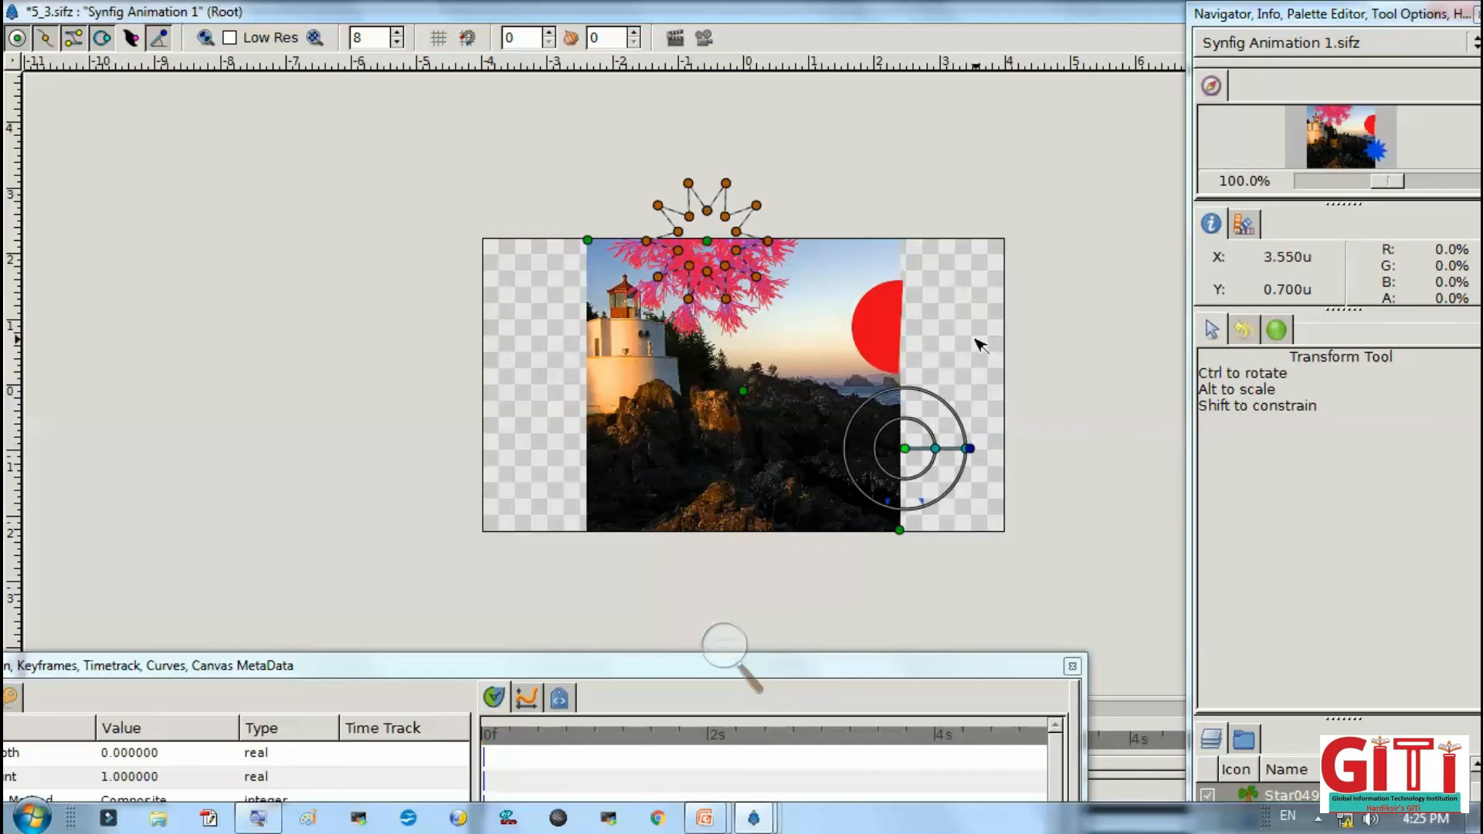
click(976, 340)
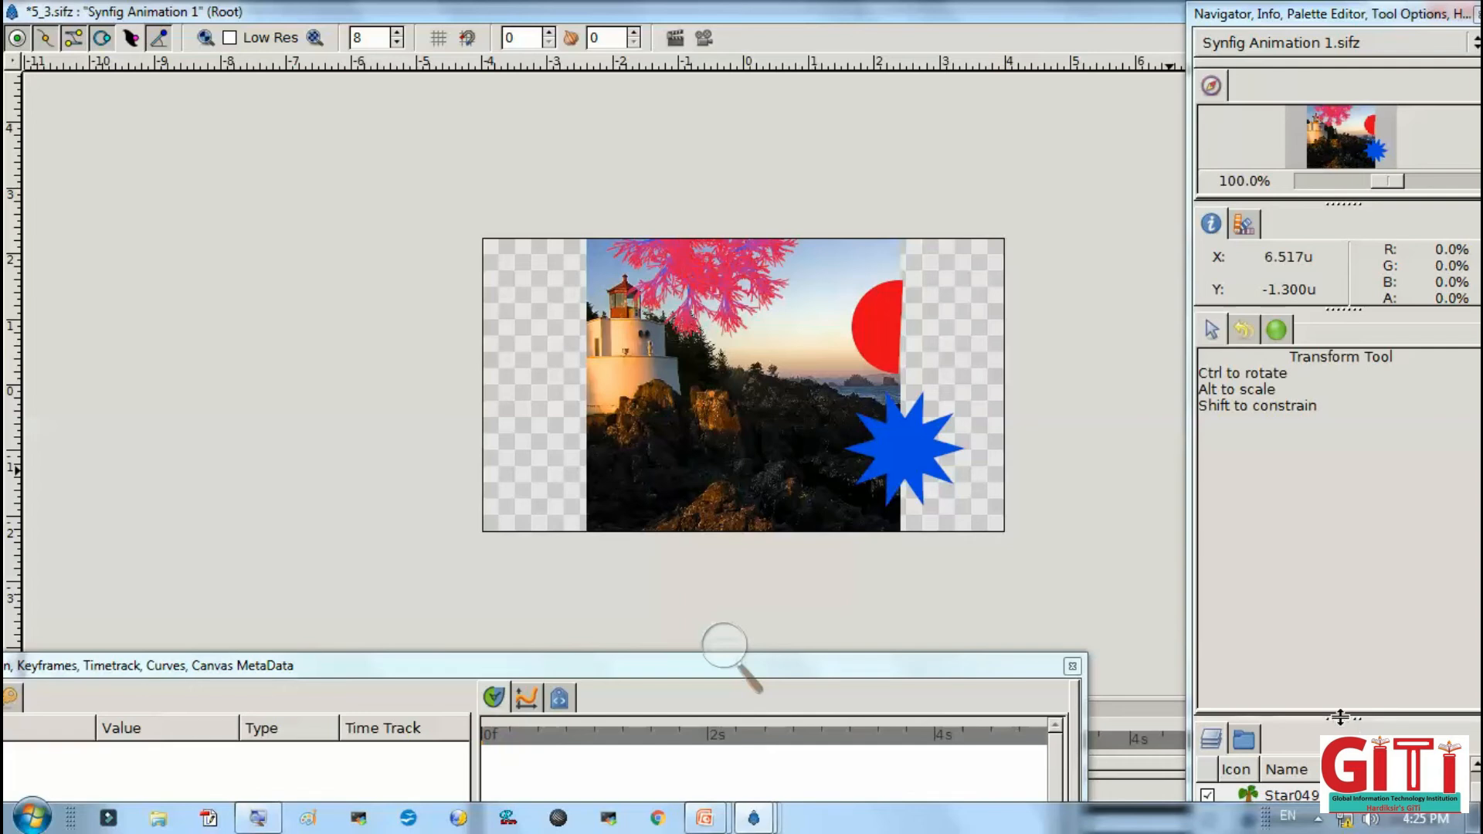
Enlarge the layer list, delete the star's plant layer, and briefly expand the Inline Canvas group
drag(1342, 720, 1248, 510)
click(1234, 564)
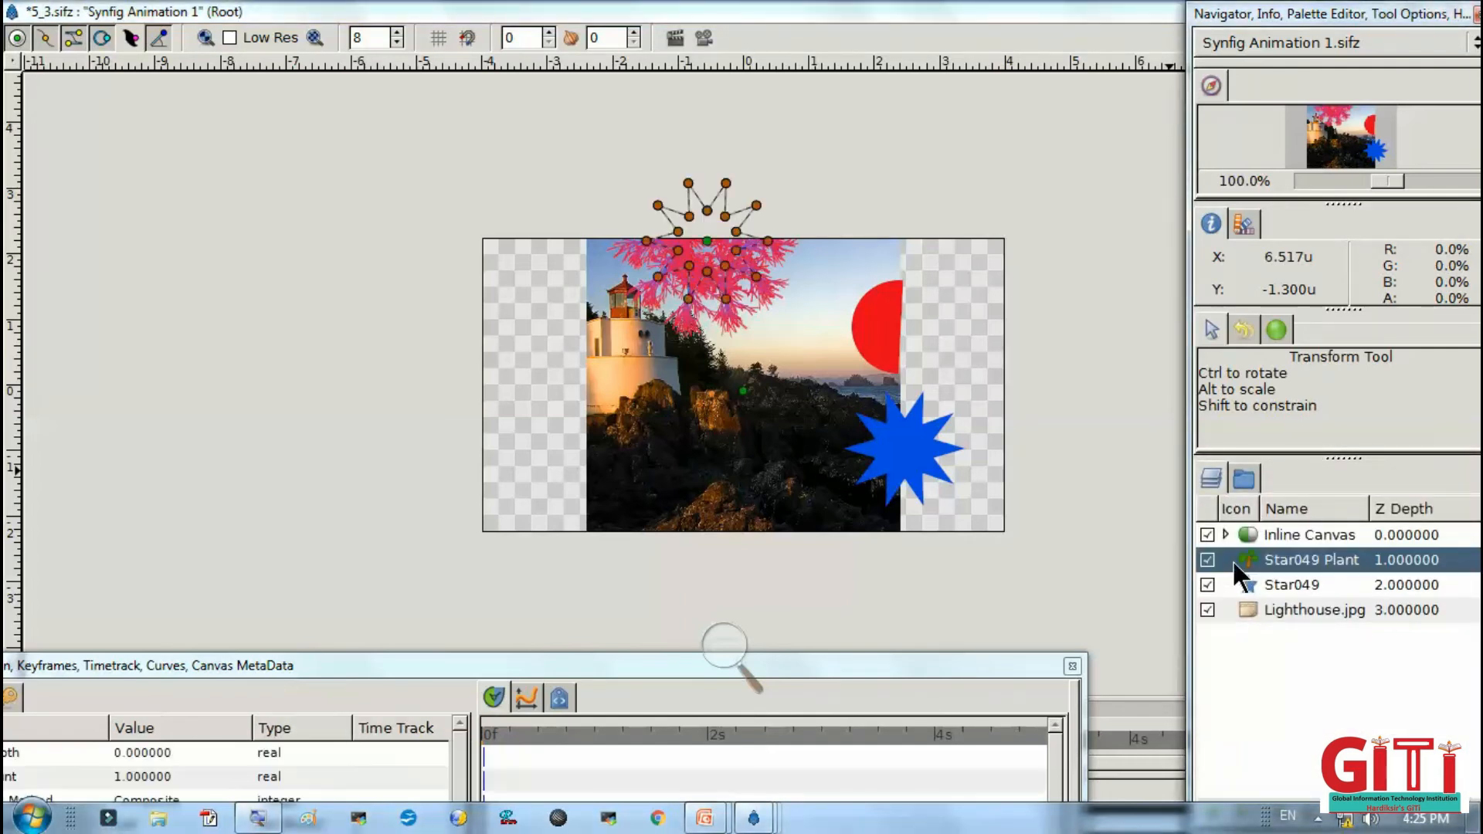
right_click(1234, 564)
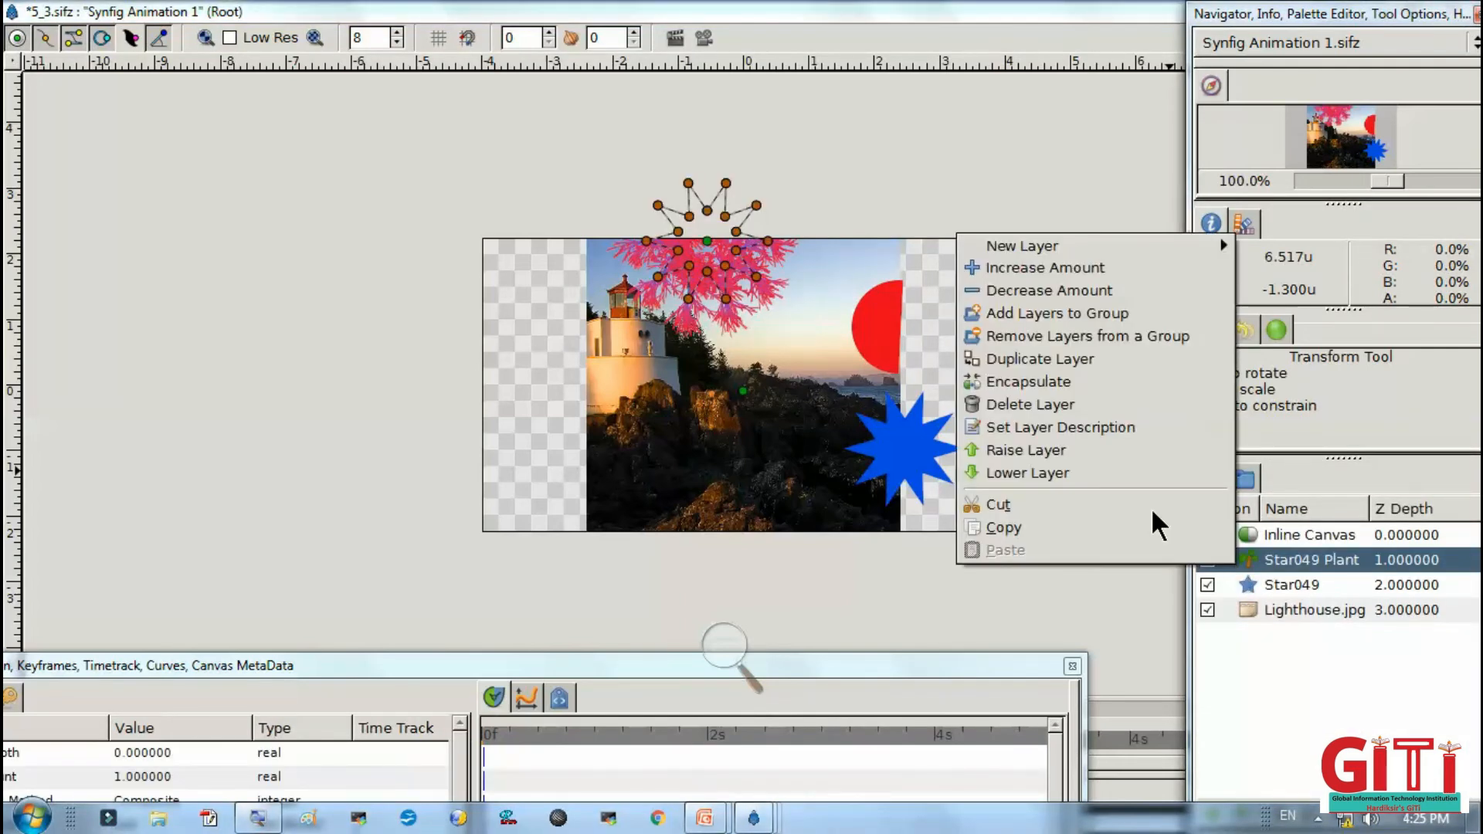
click(1055, 408)
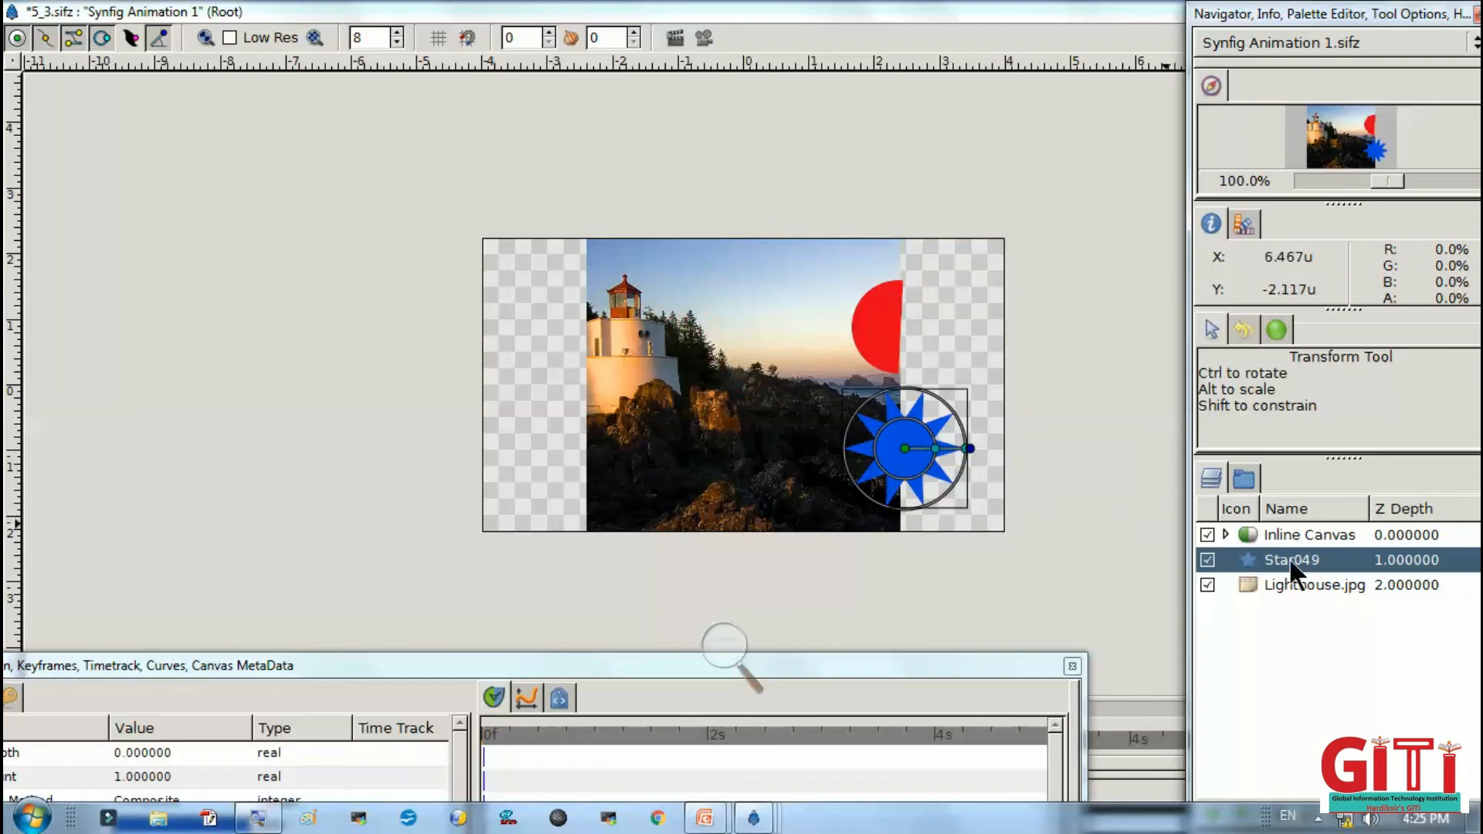
click(1224, 534)
click(1223, 533)
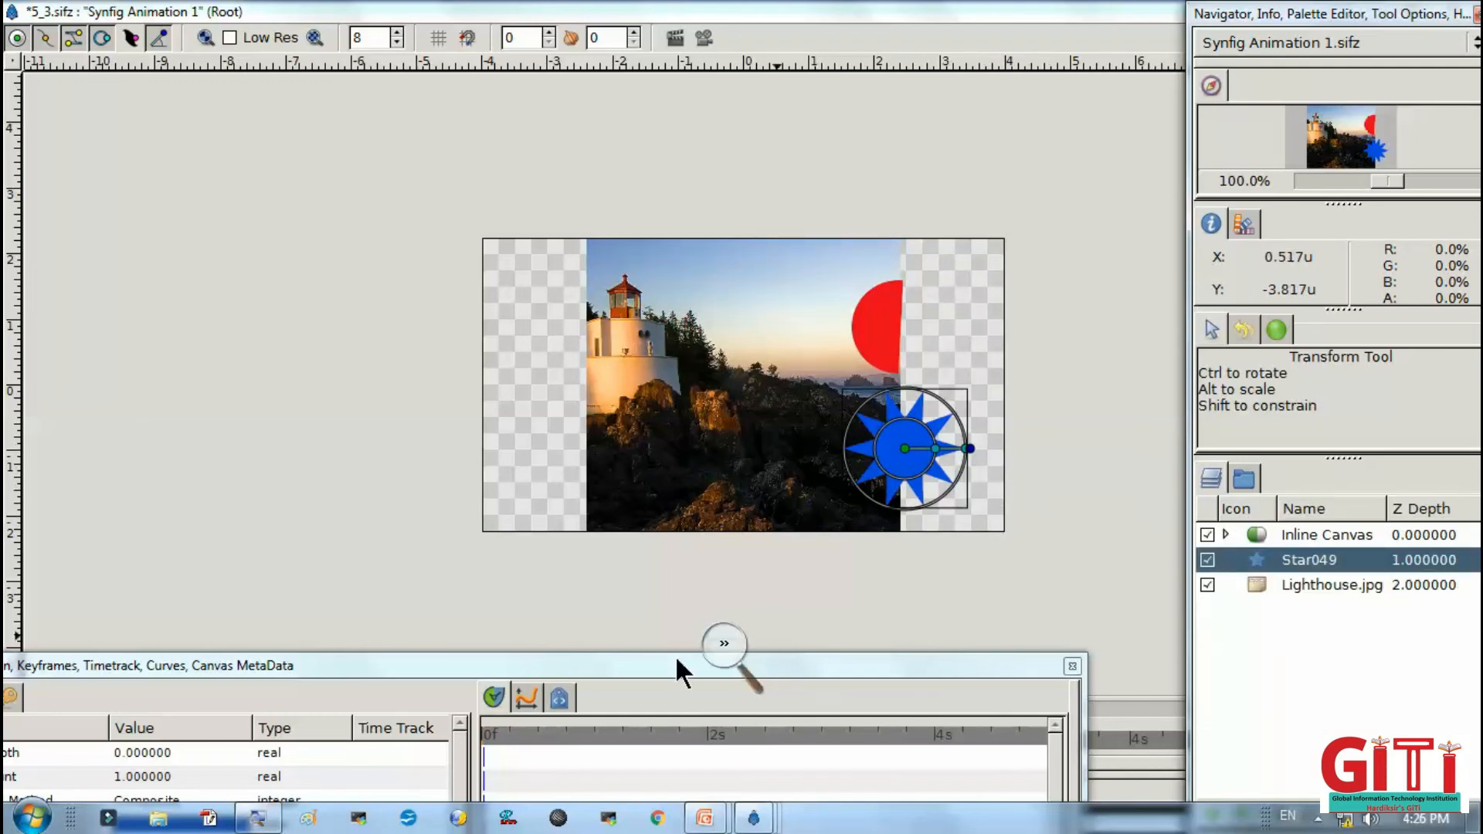
Draw a closed triangular BLine region over the part of the blue star lying inside the lighthouse image
key(alt+Tab)
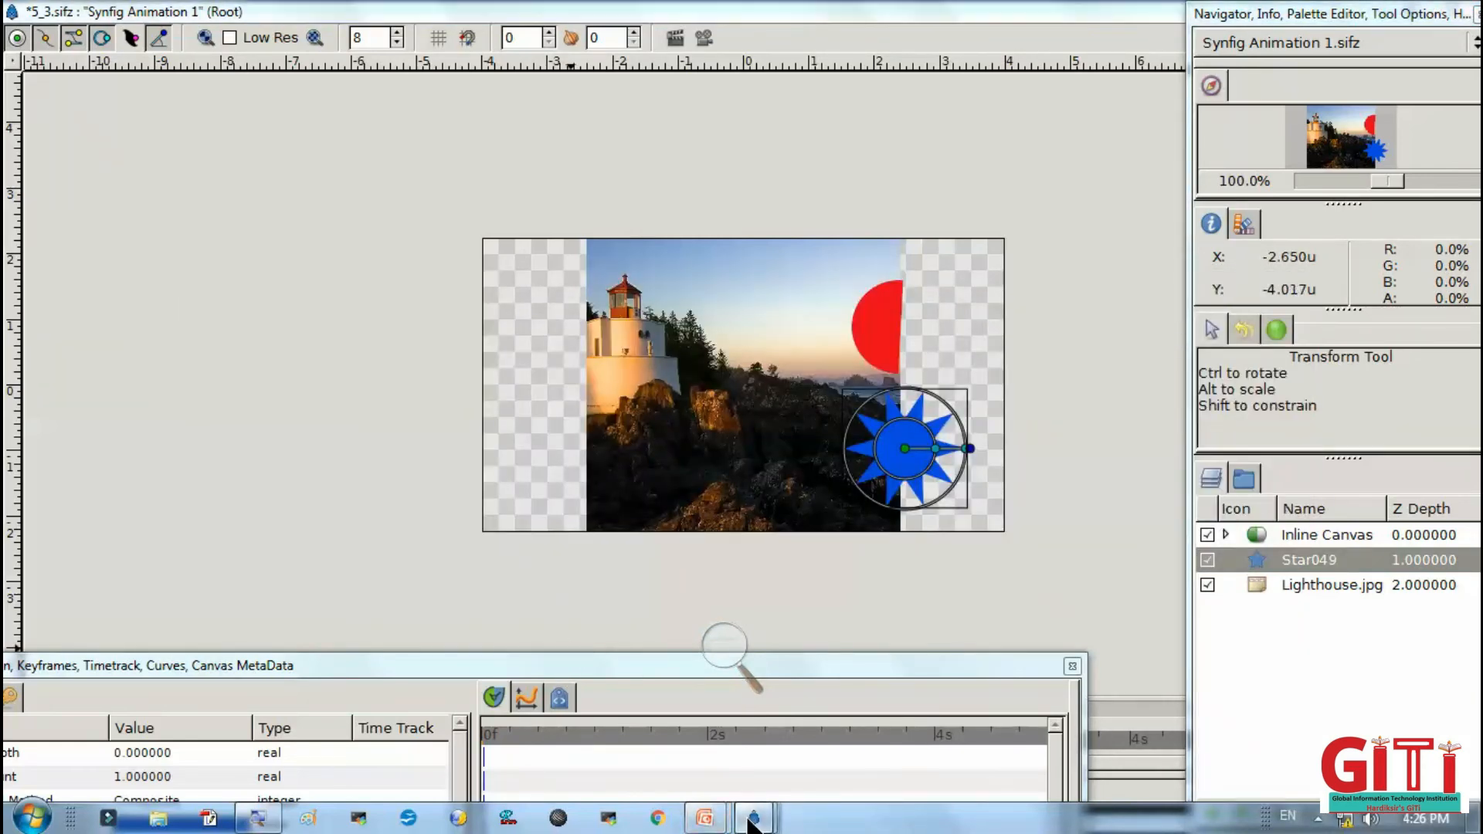
mouse_move(753, 817)
click(712, 726)
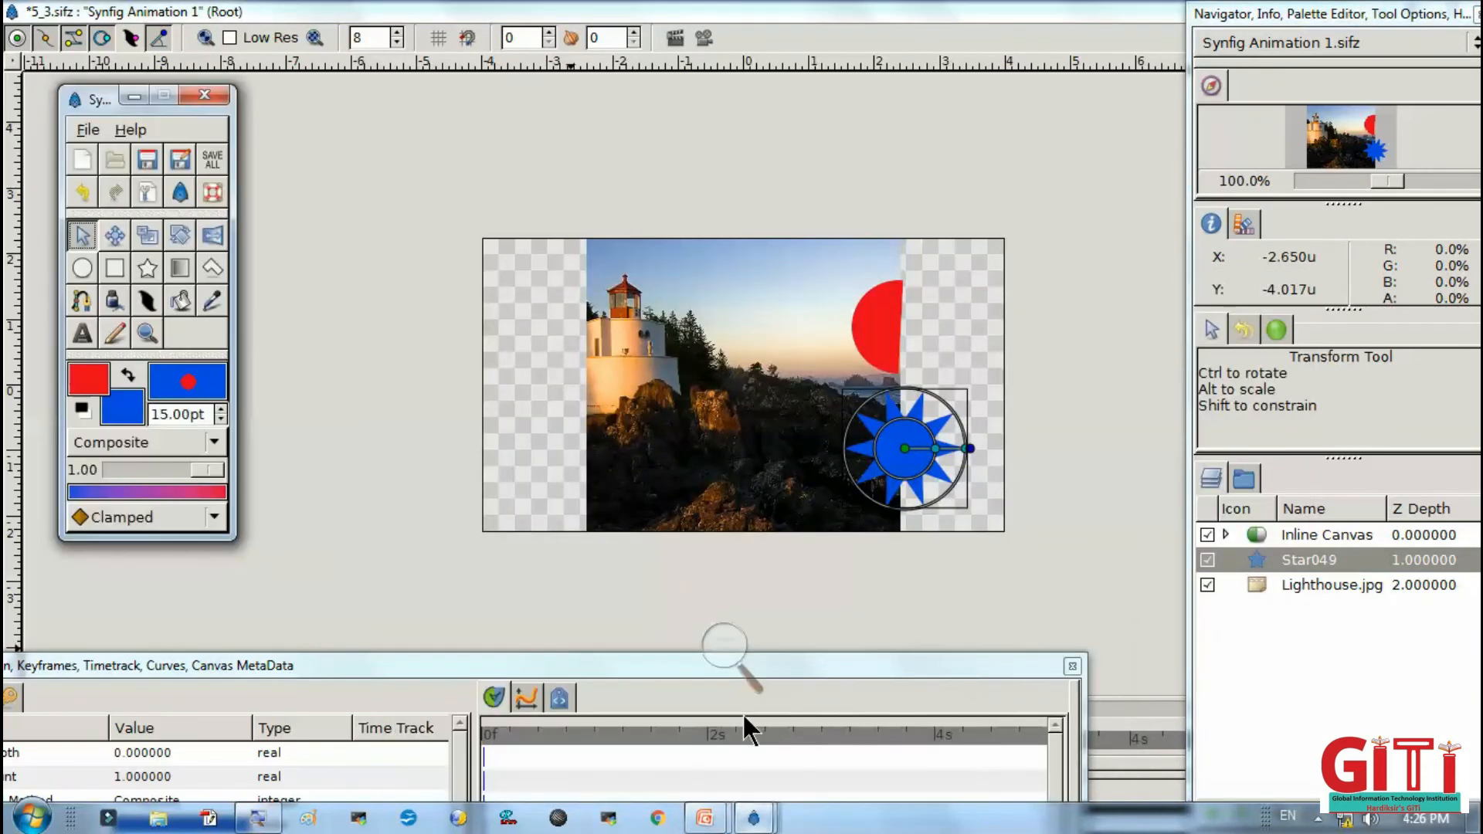
click(82, 300)
click(897, 381)
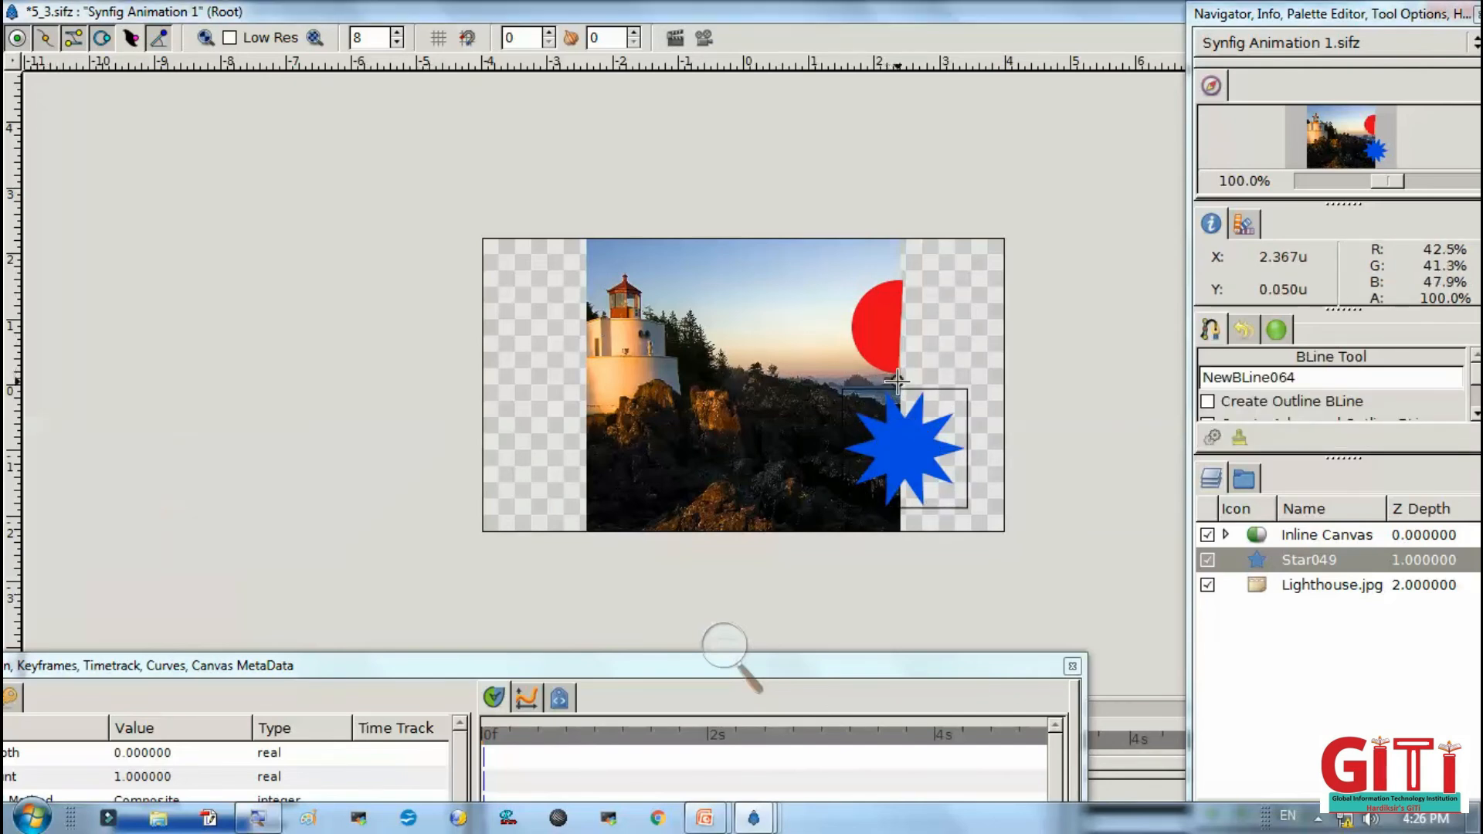
click(899, 512)
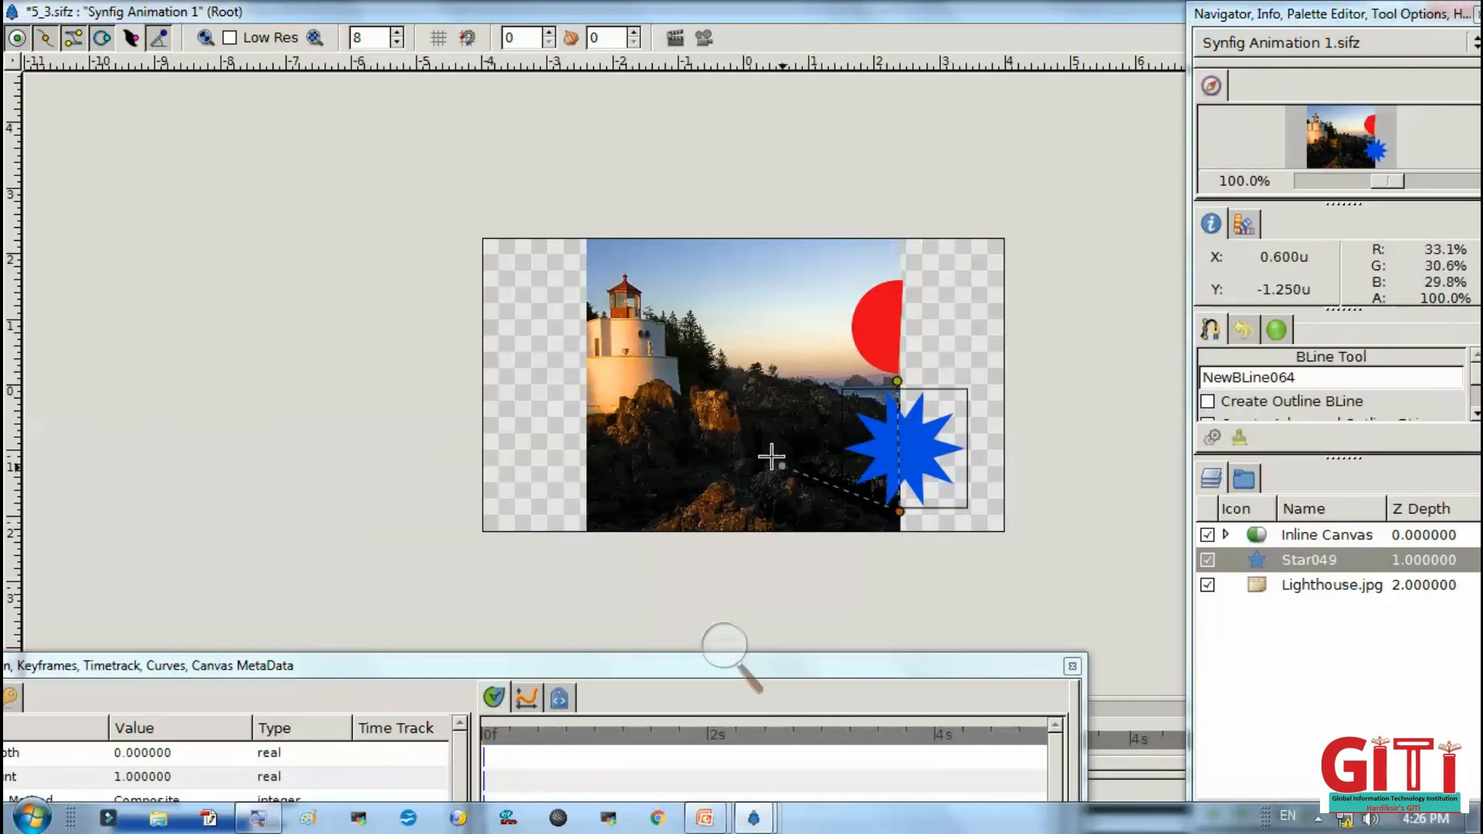
click(771, 456)
right_click(897, 381)
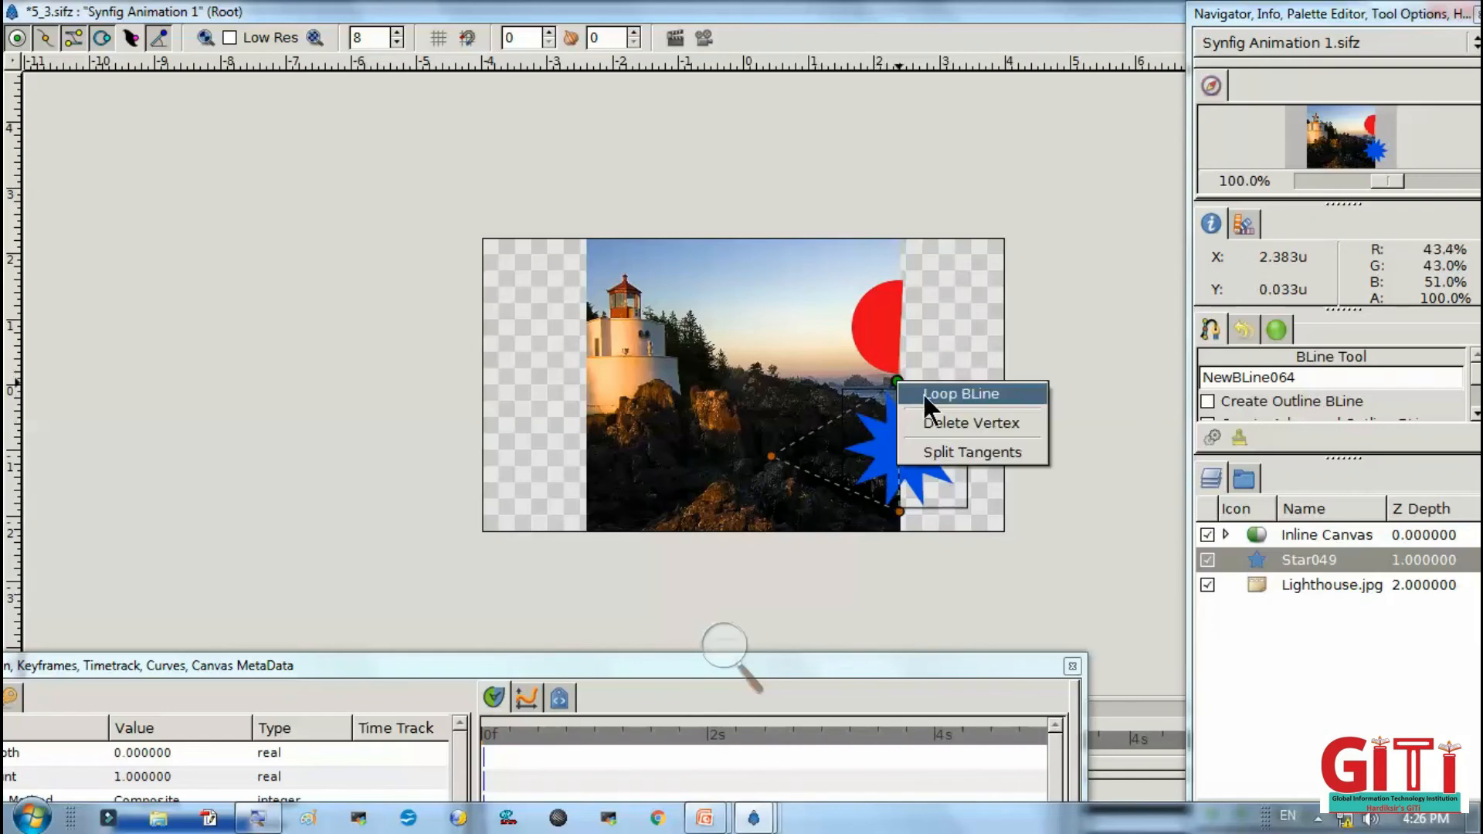
click(929, 390)
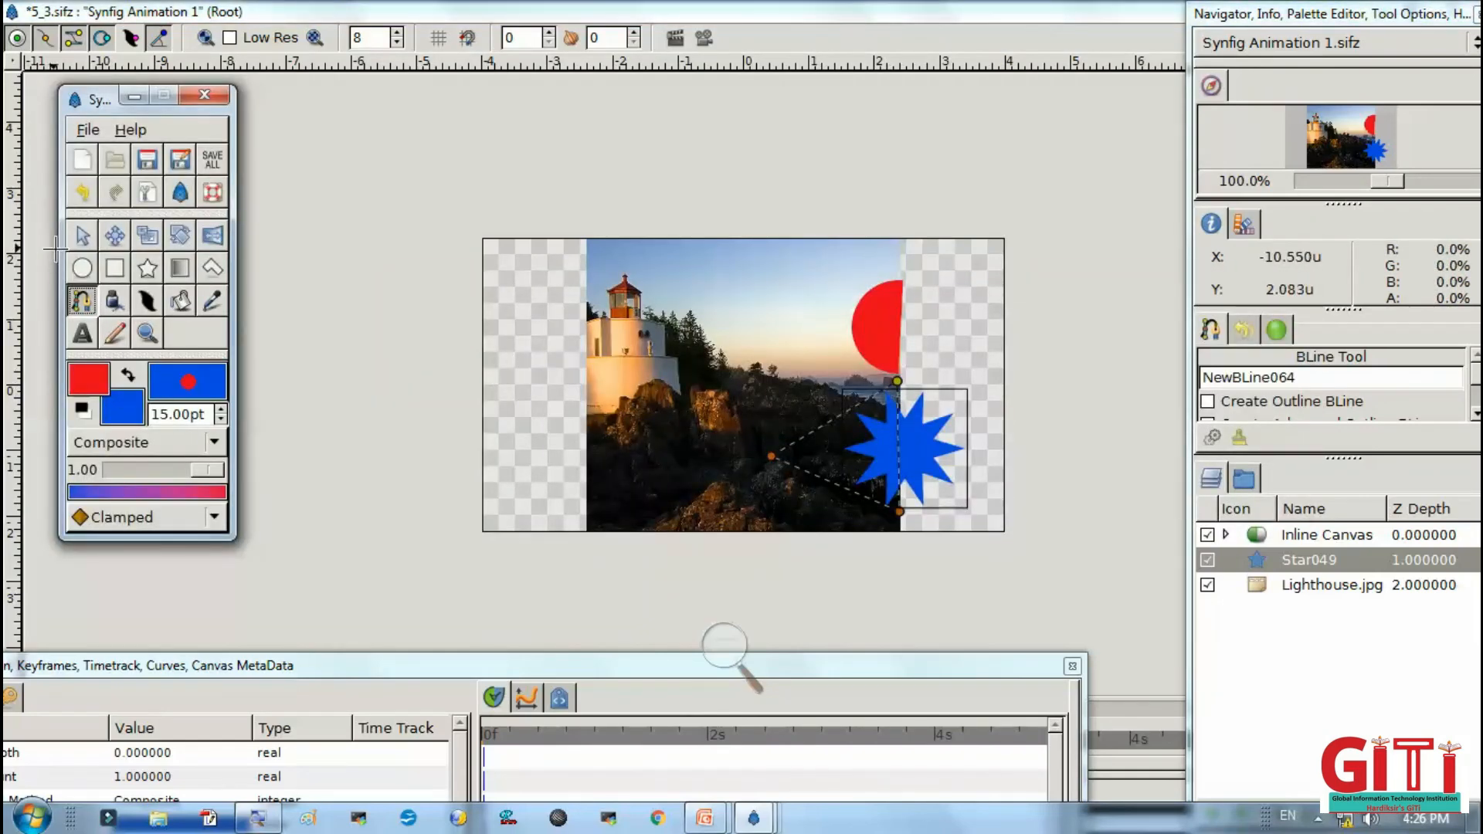
click(81, 235)
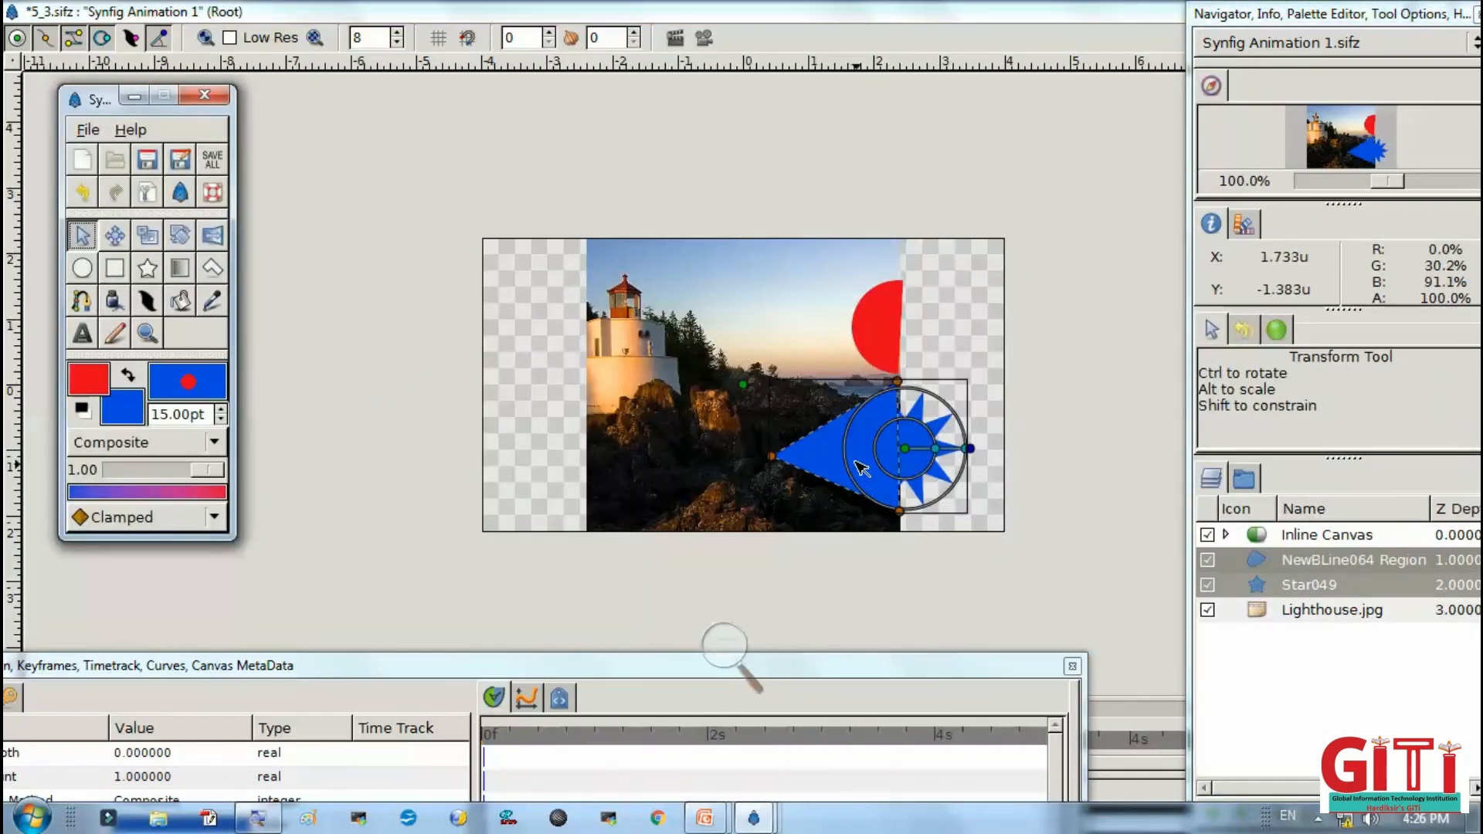
Select only the triangular BLine region, bring its parameters into view and enable Invert
click(862, 462)
click(861, 461)
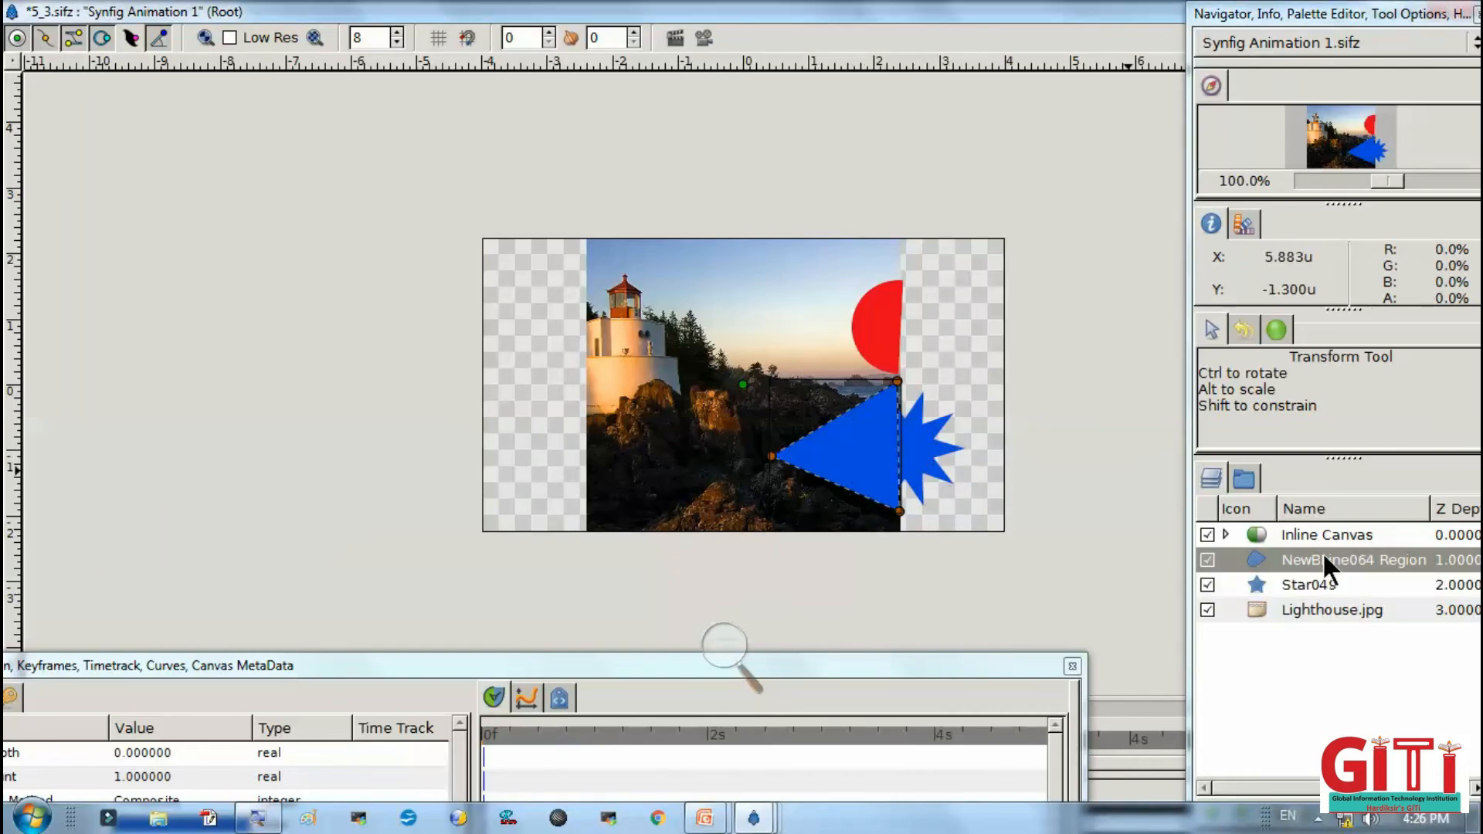
drag(581, 672, 601, 422)
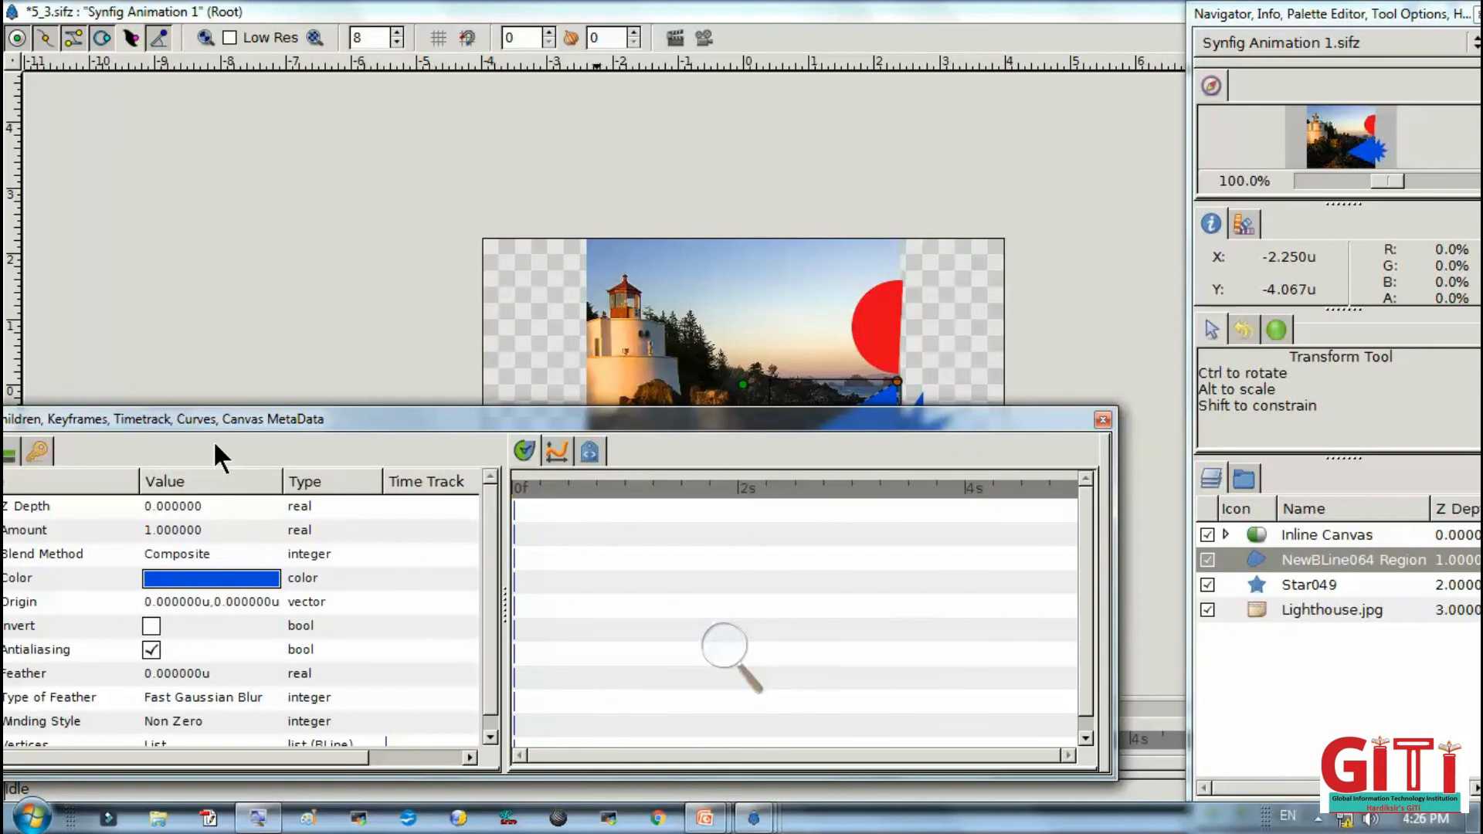
drag(221, 429, 274, 386)
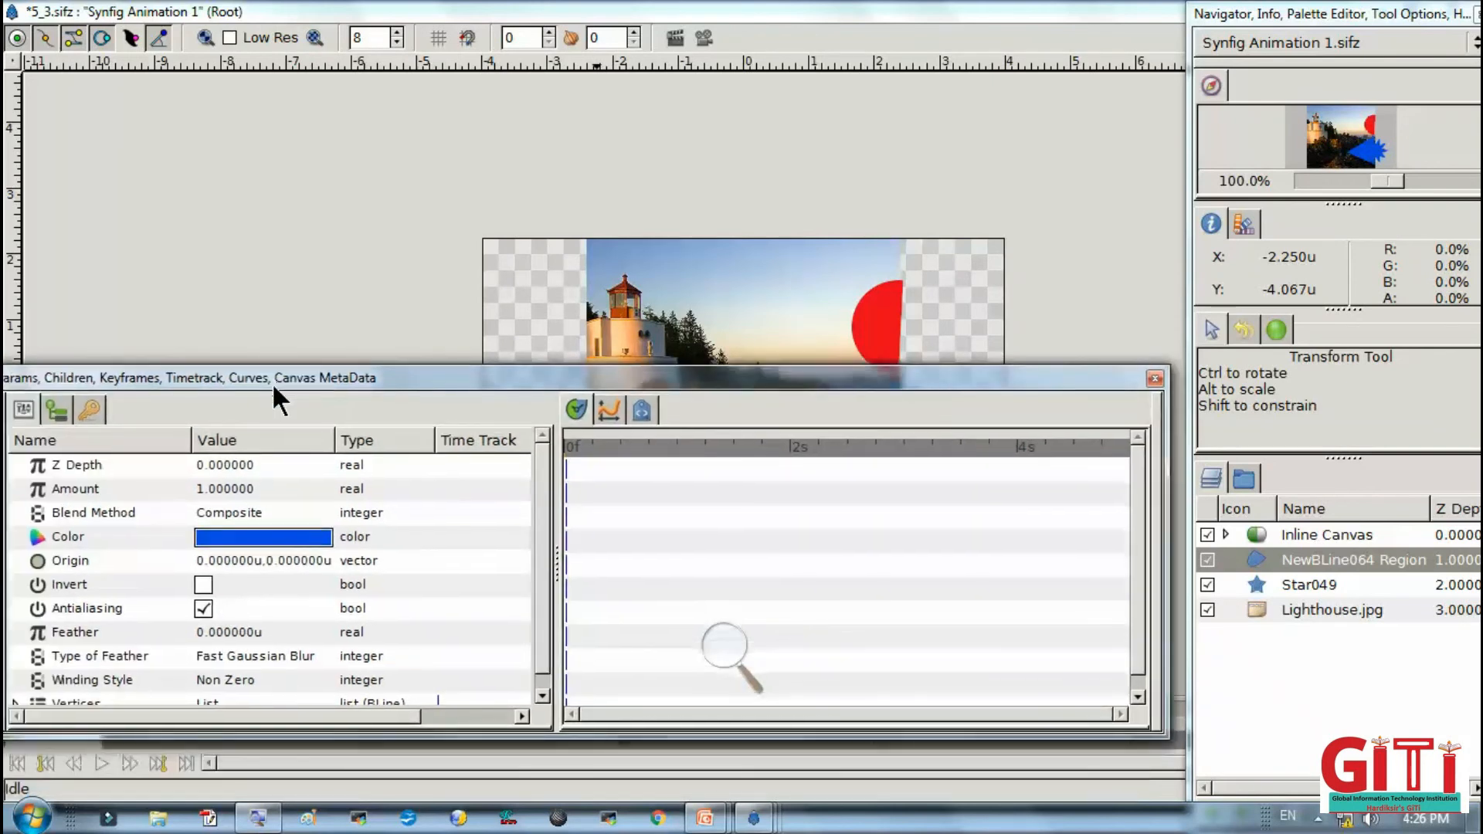
click(205, 585)
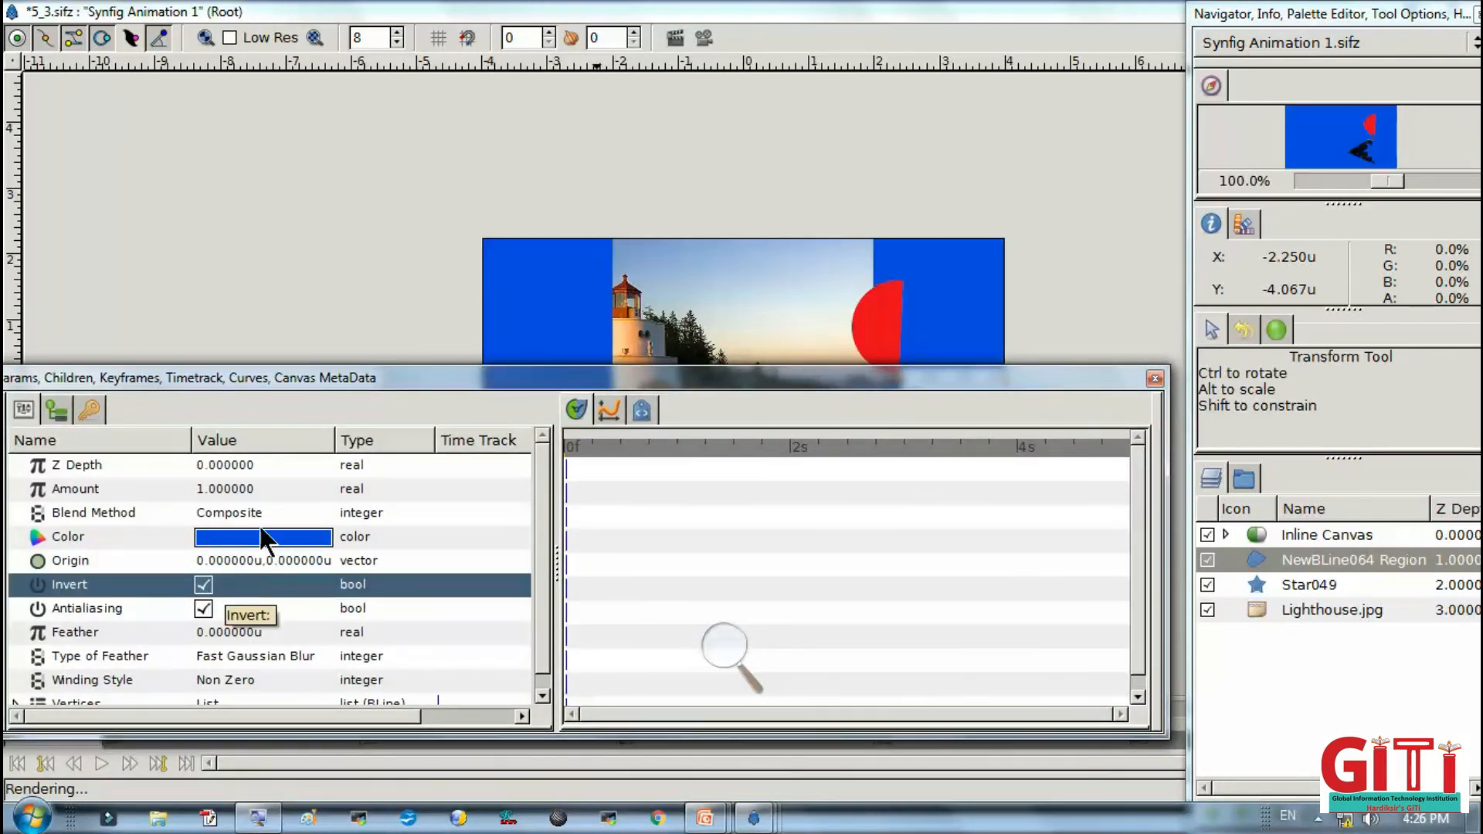
drag(707, 383, 686, 513)
drag(701, 426, 713, 360)
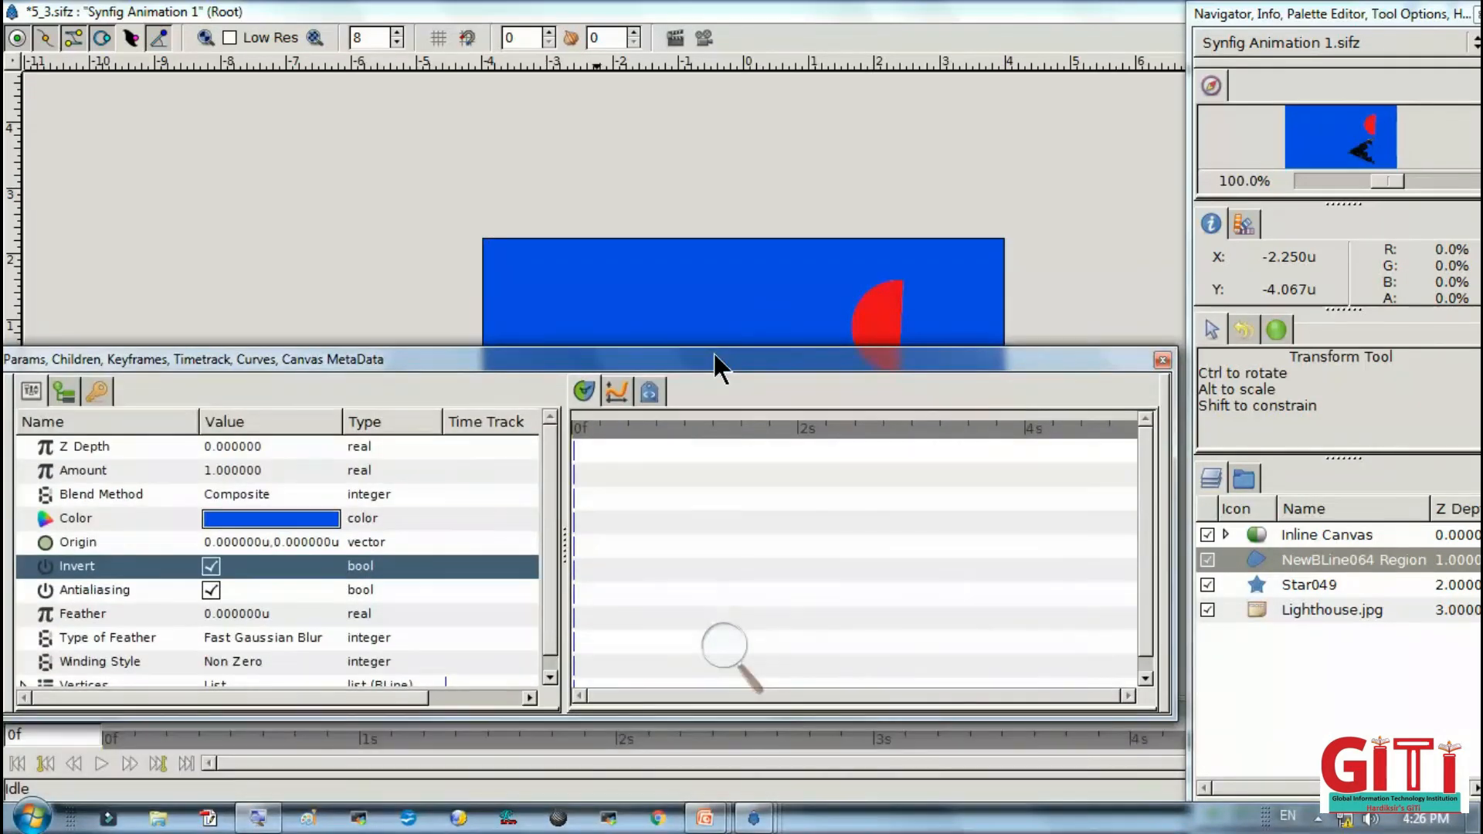
Set the inverted triangular region's Blend Method to Alpha Over and uncover the canvas
click(245, 489)
click(246, 489)
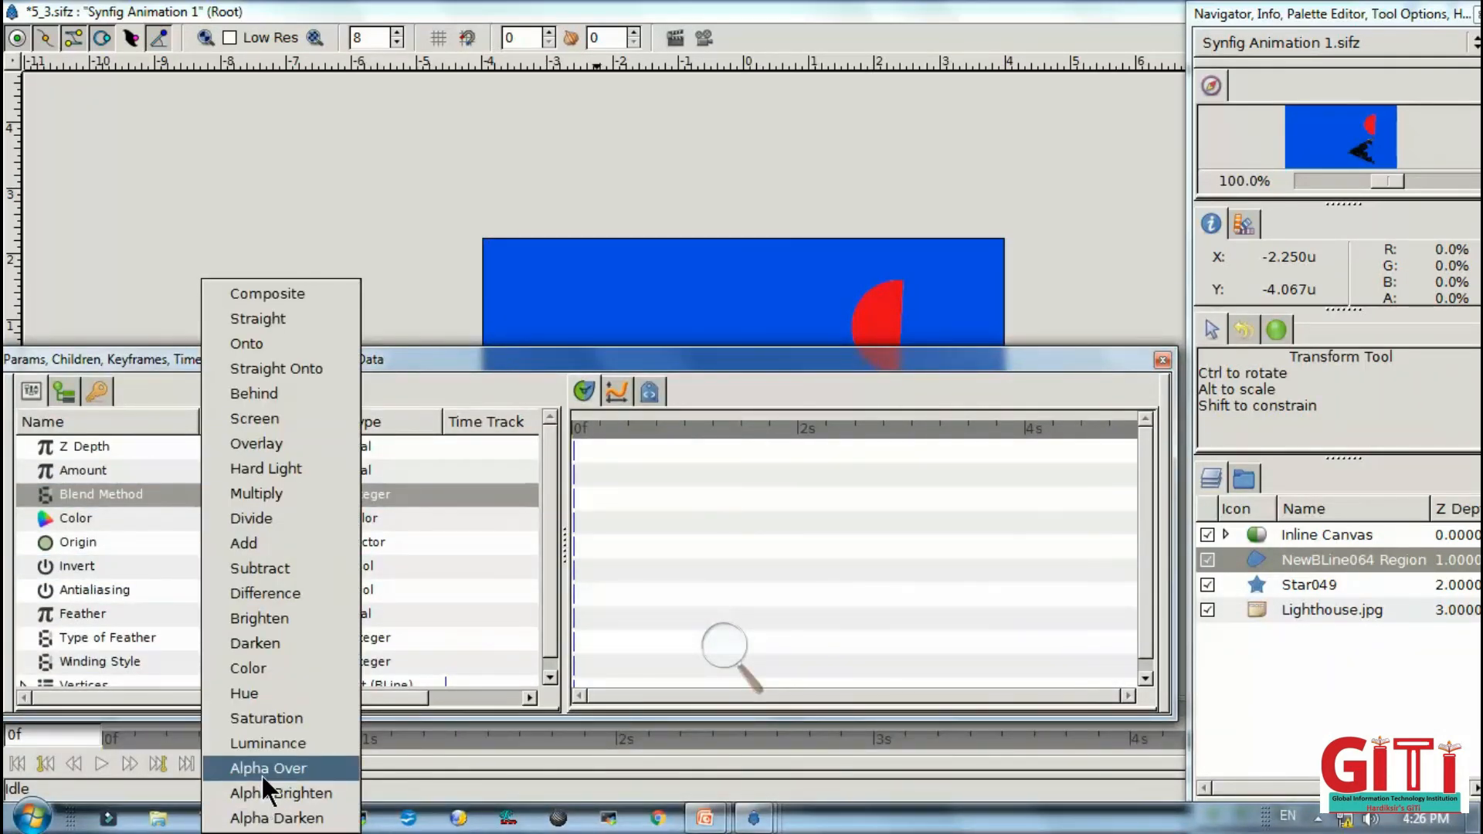
click(264, 770)
drag(523, 362, 439, 705)
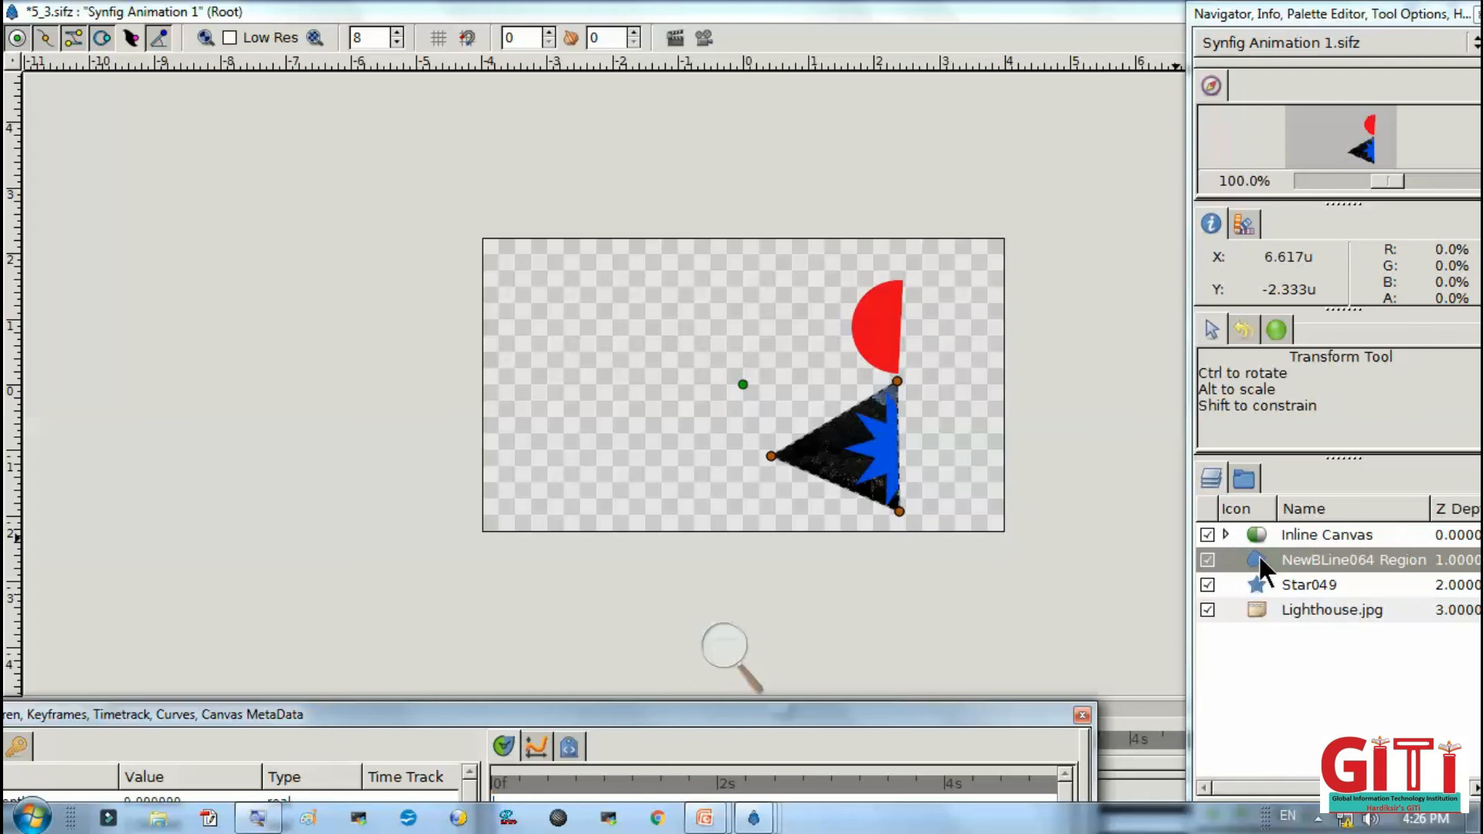
Encapsulate the triangular BLine region together with the Star049 layer and shift the star slightly left inside its mask
ctrl+click(1249, 574)
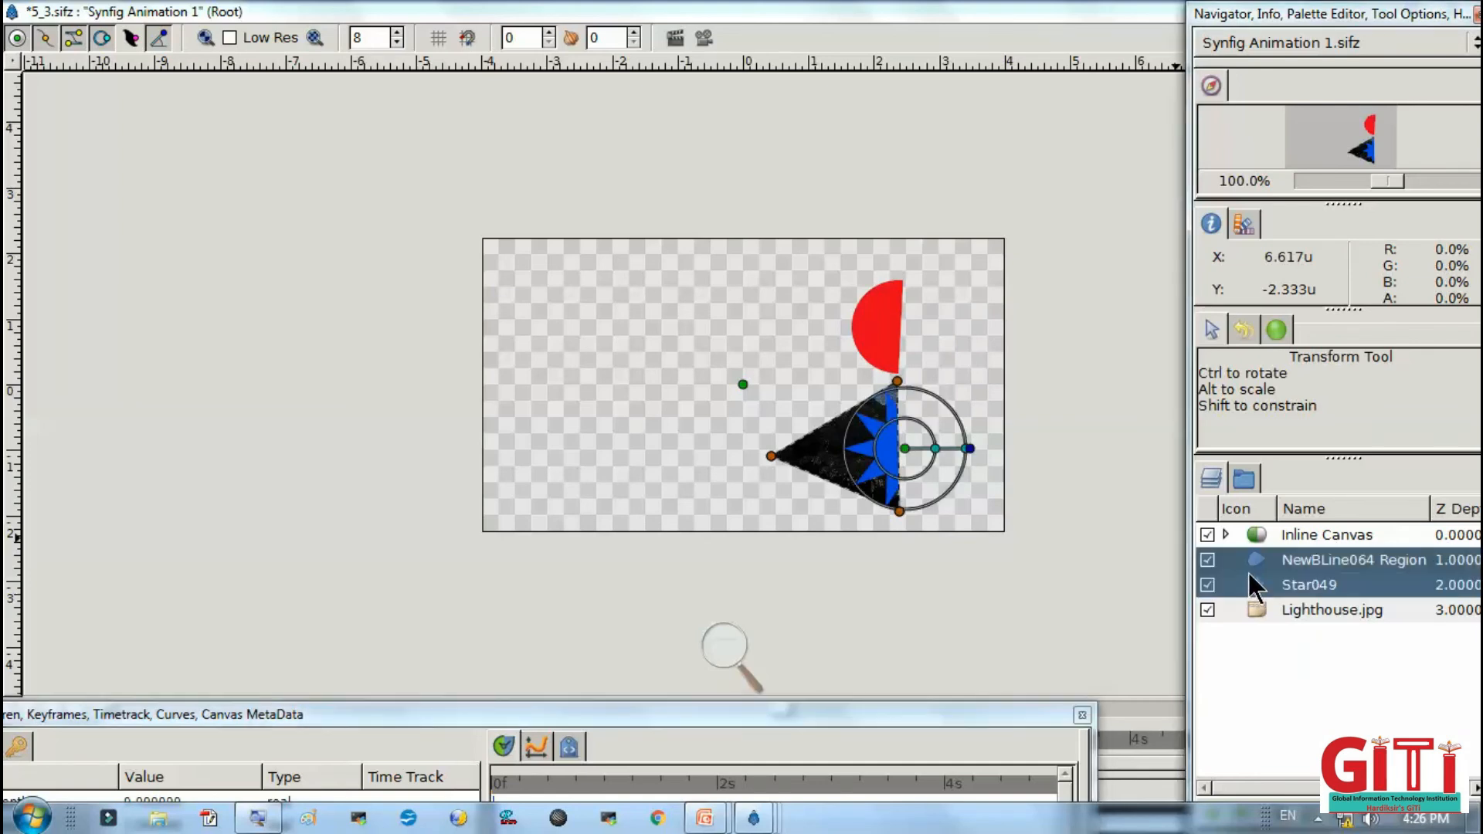
right_click(1247, 568)
click(1035, 414)
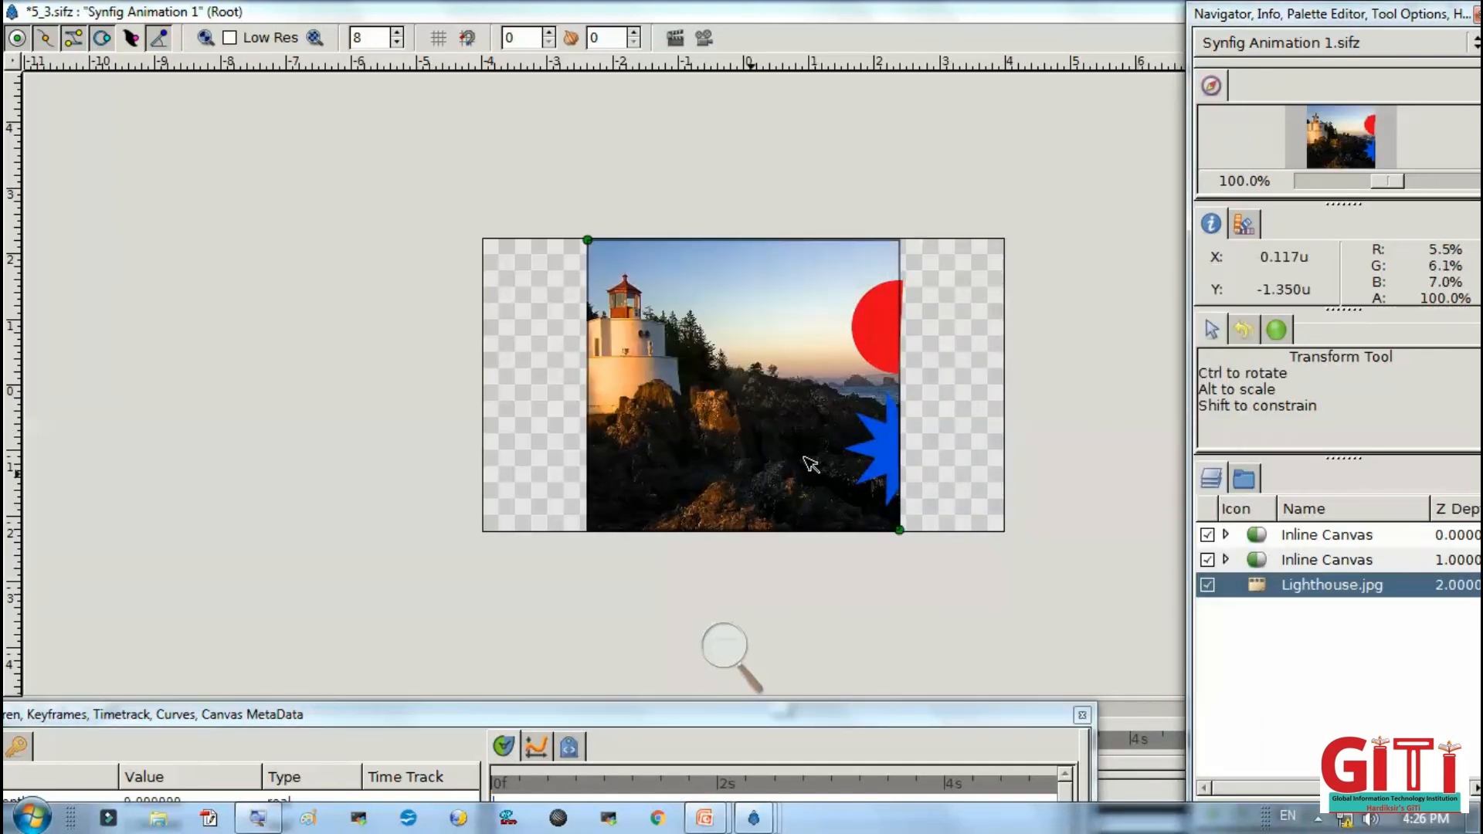
click(873, 464)
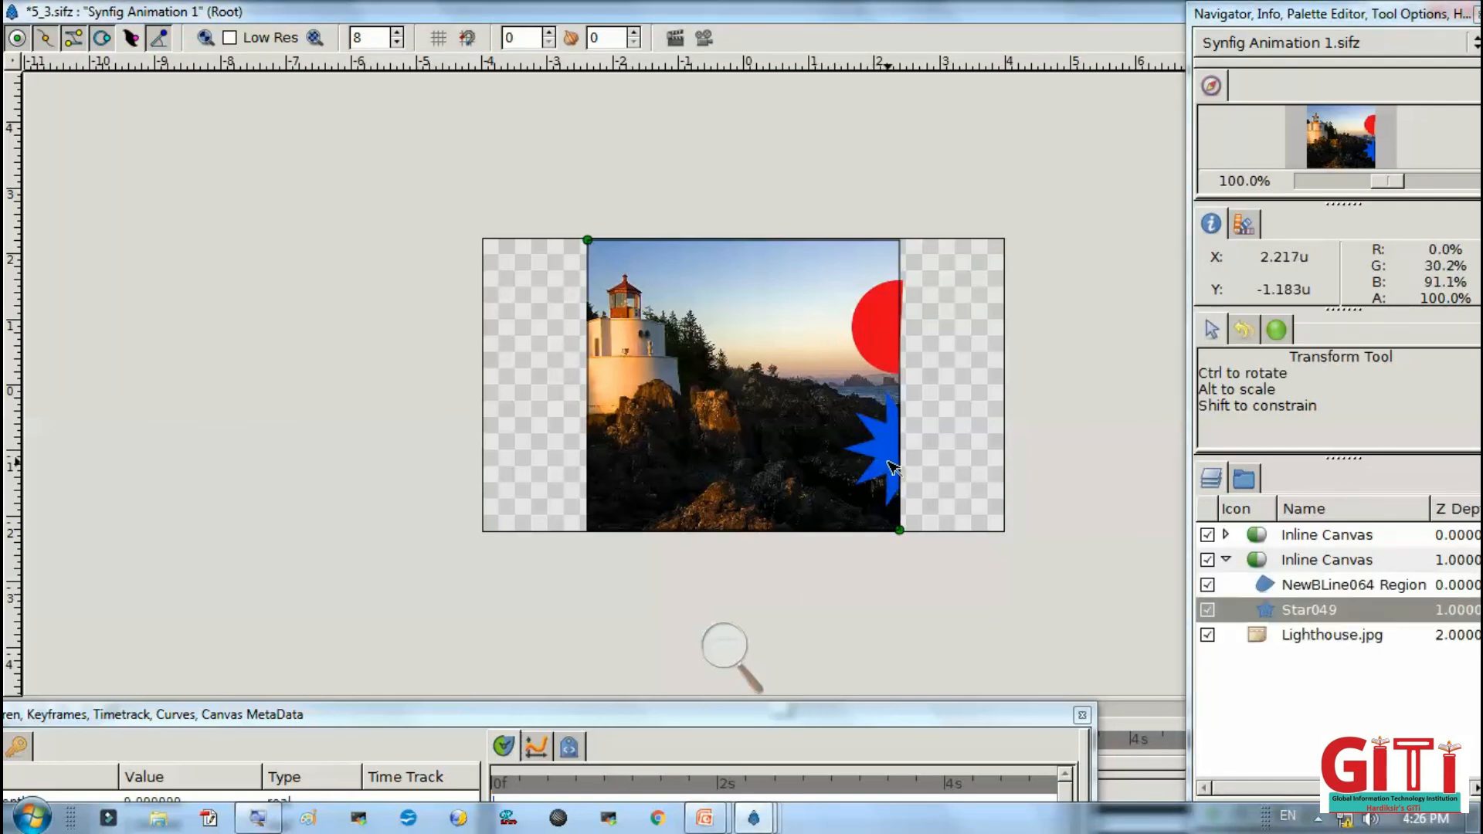
drag(916, 456, 890, 456)
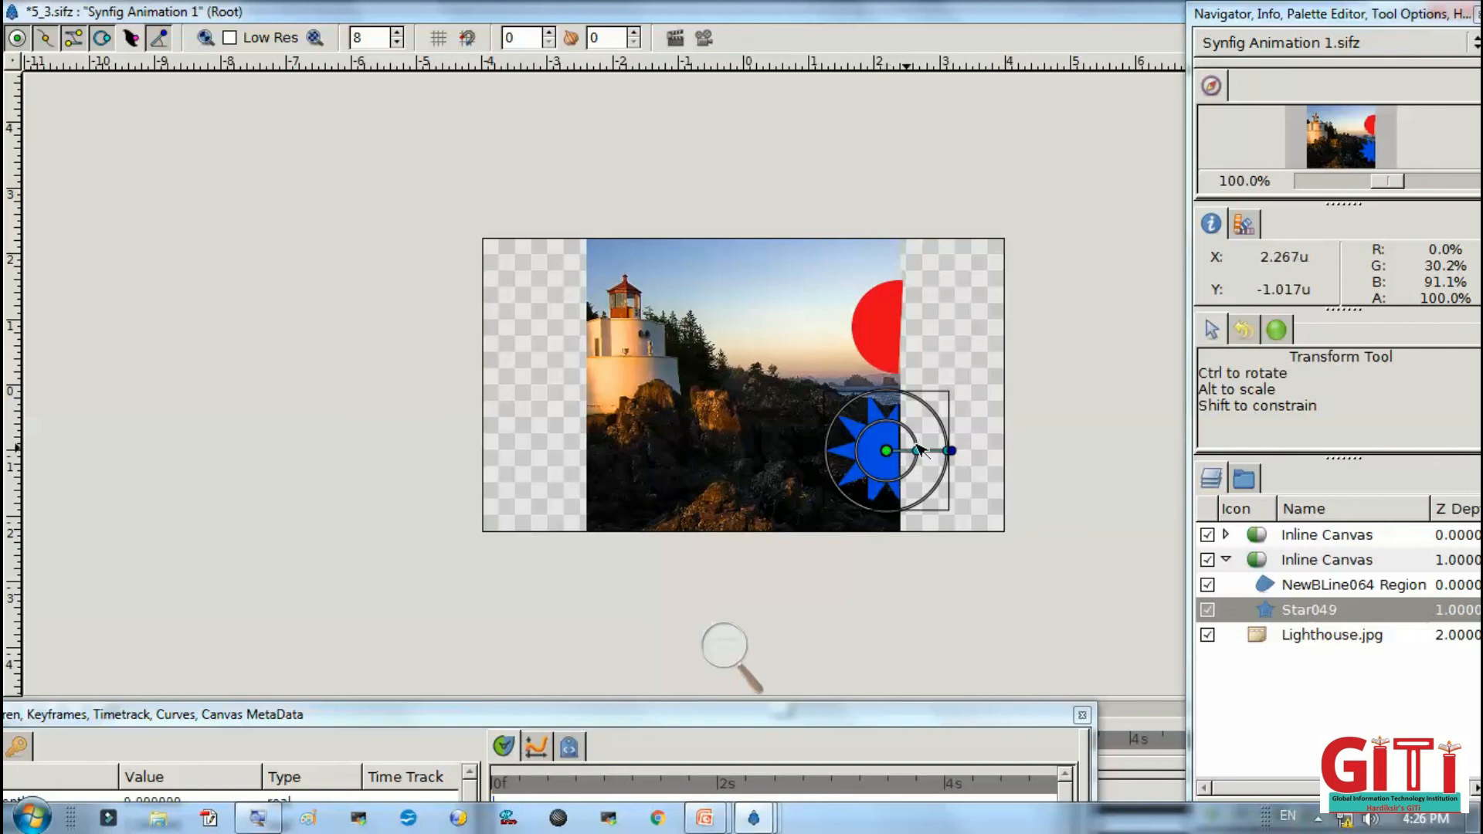
Move the masked sun up to the image's upper right corner and back down above the star, and deselect it
click(886, 352)
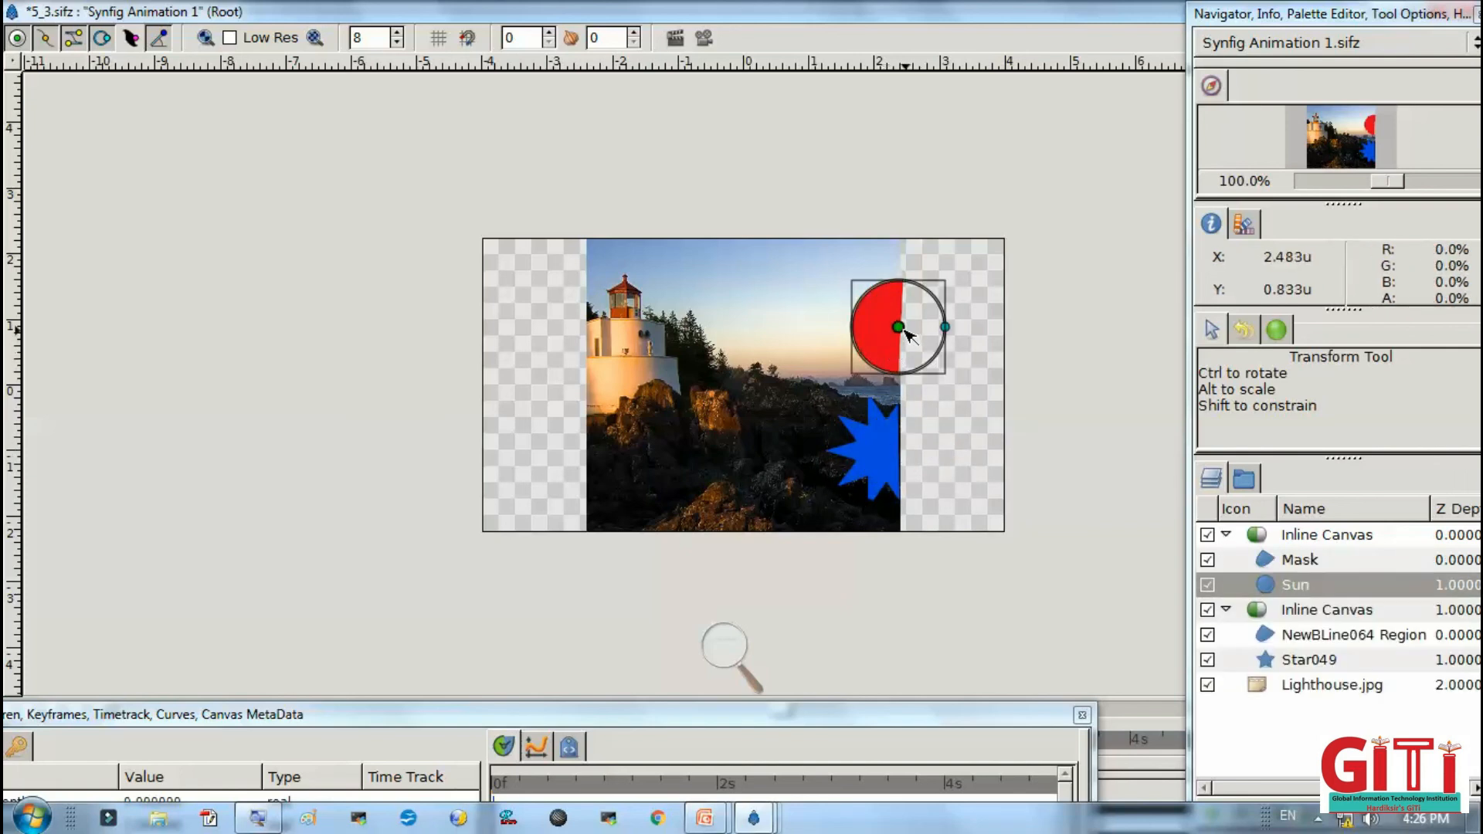
drag(899, 327, 896, 249)
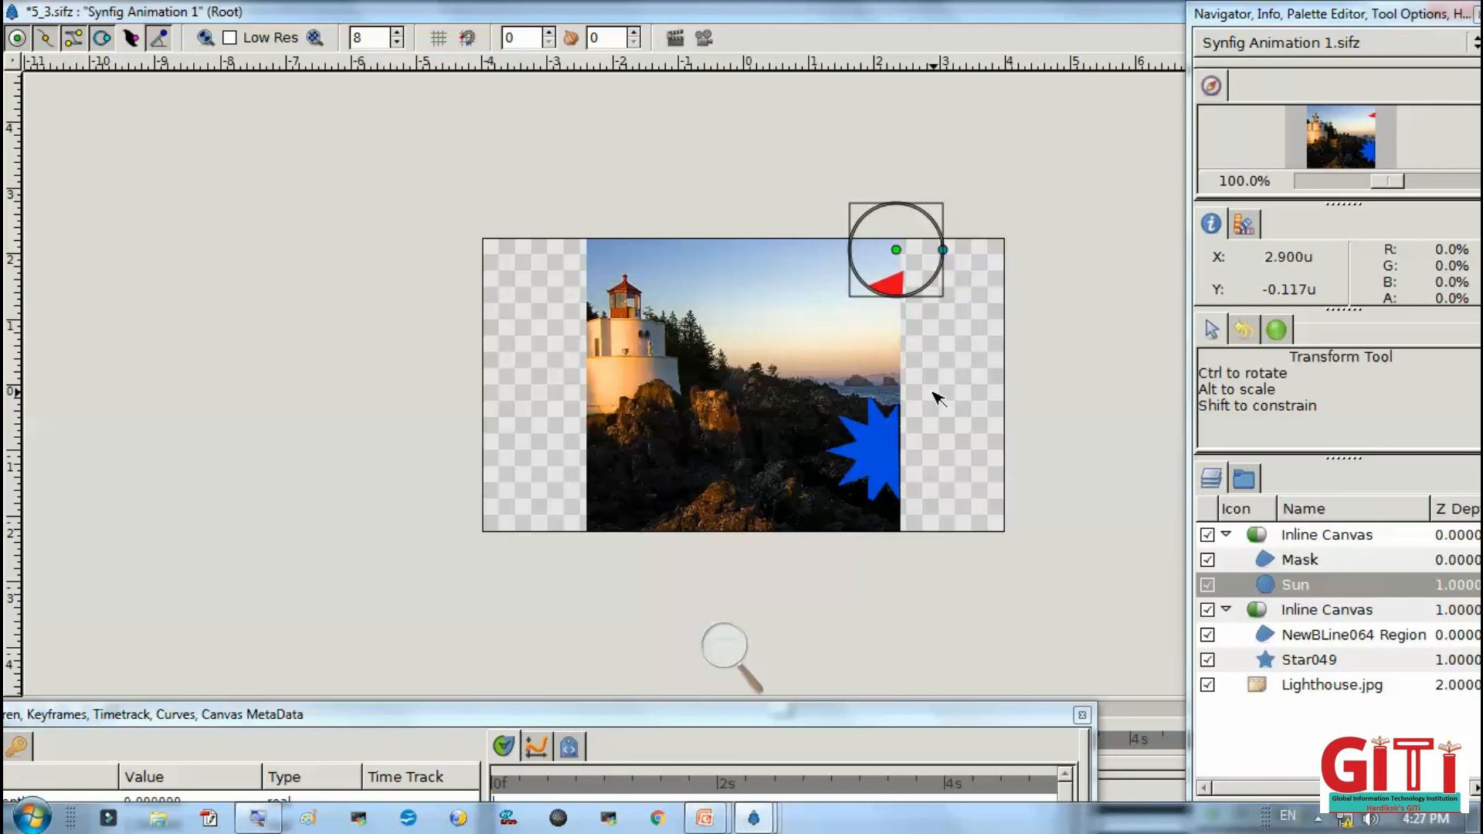
click(938, 398)
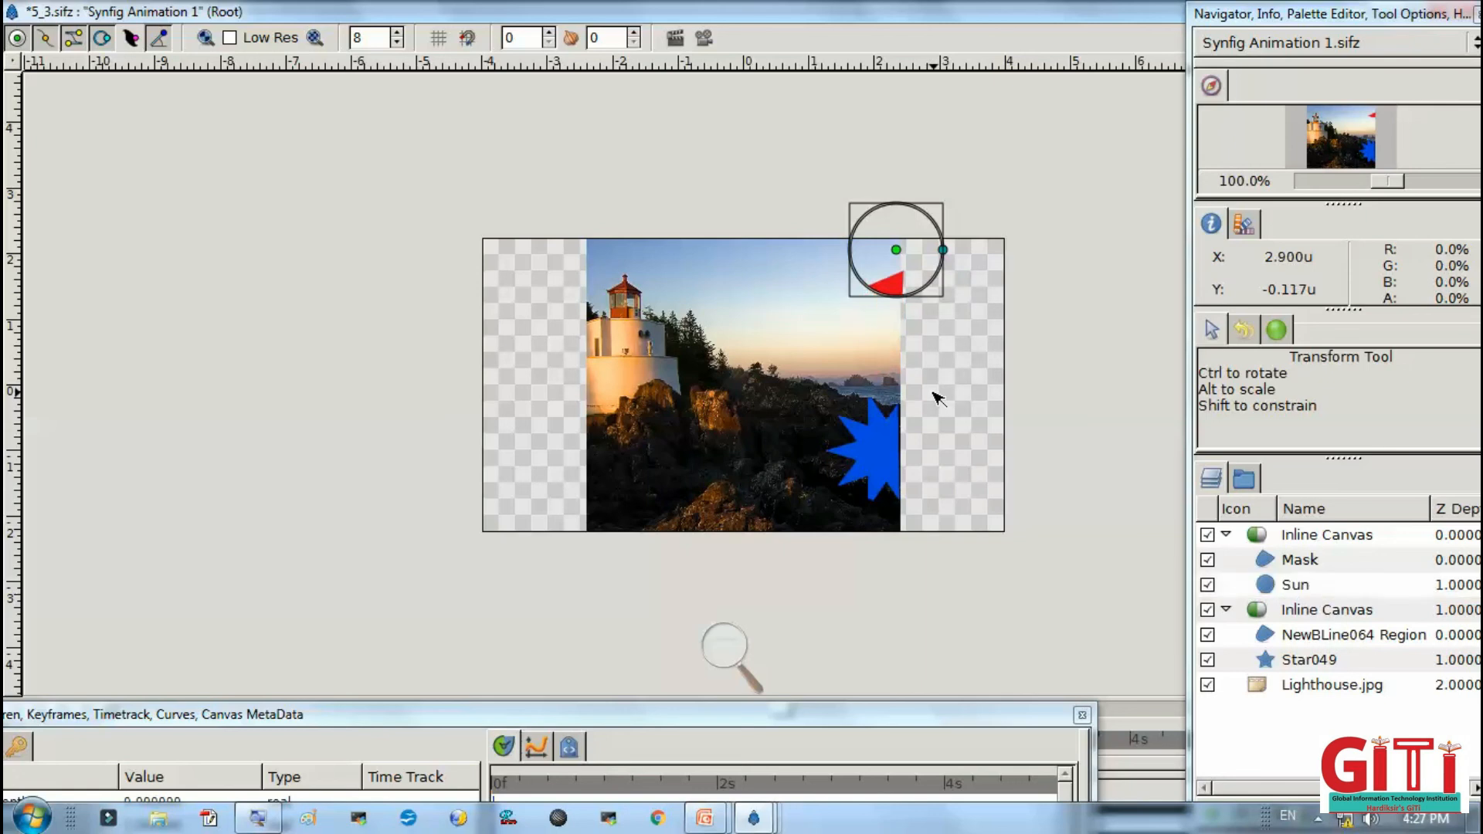
click(901, 293)
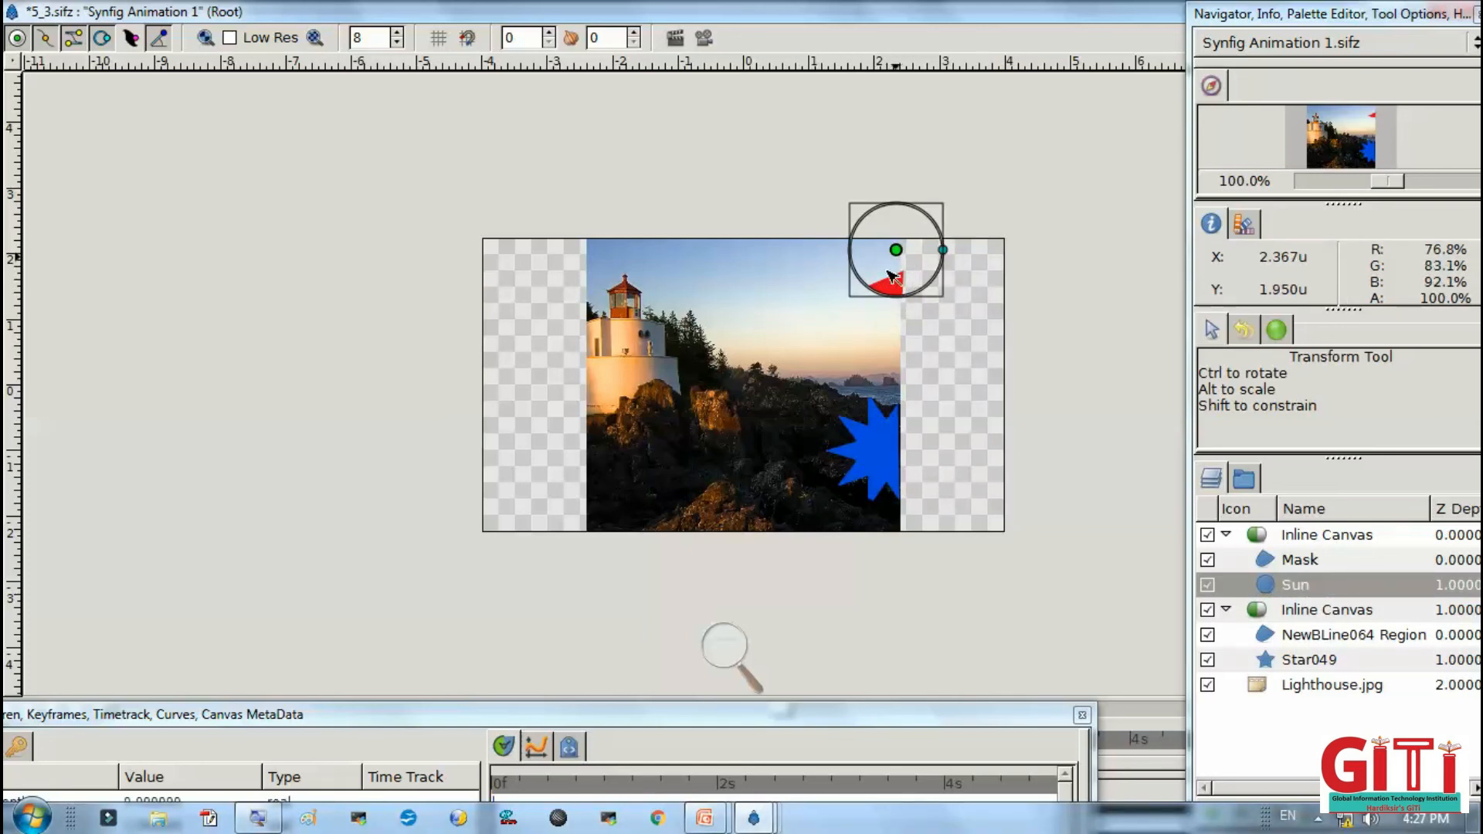
drag(890, 272, 874, 306)
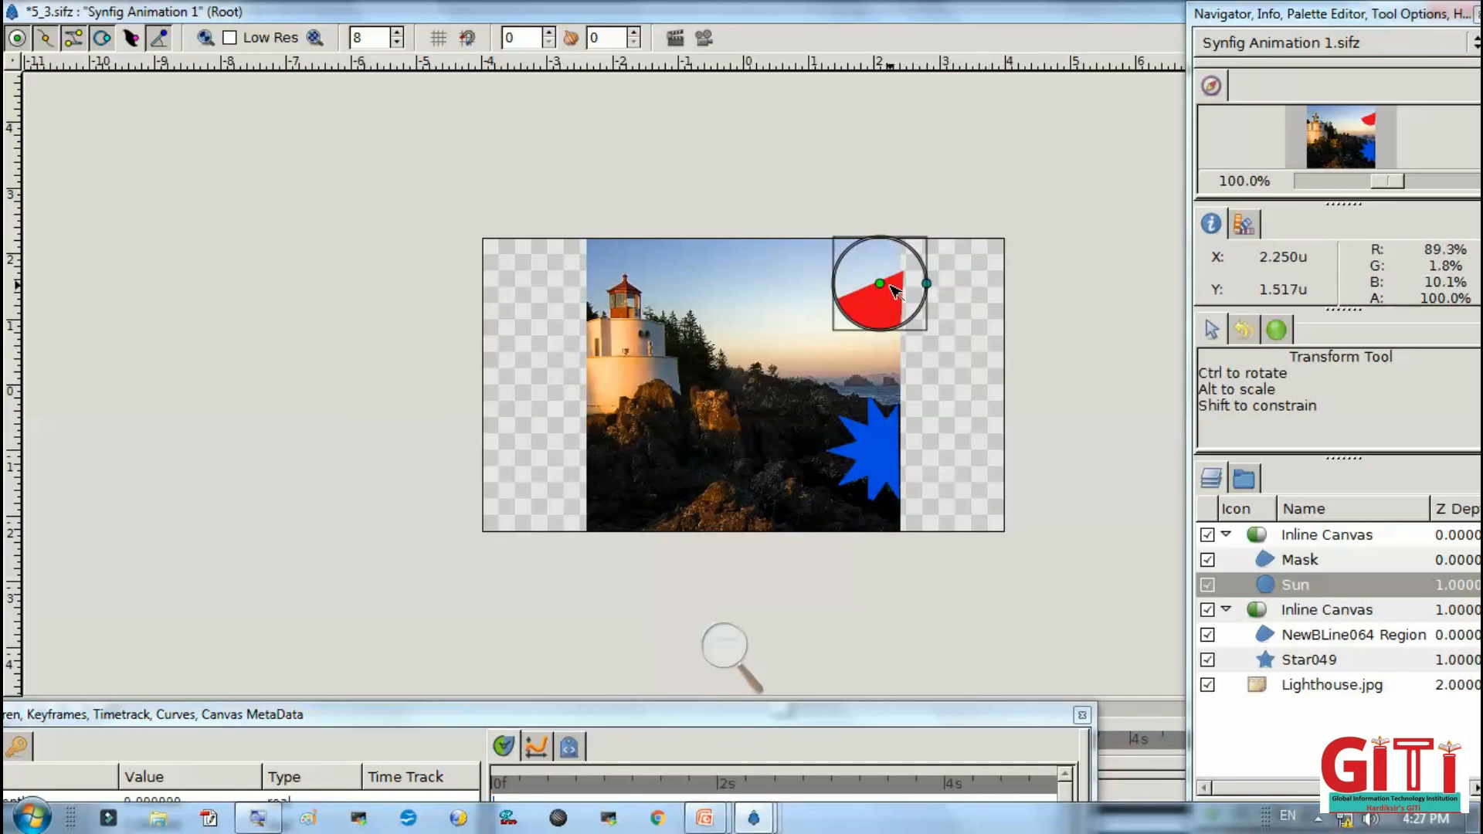
drag(881, 284, 894, 332)
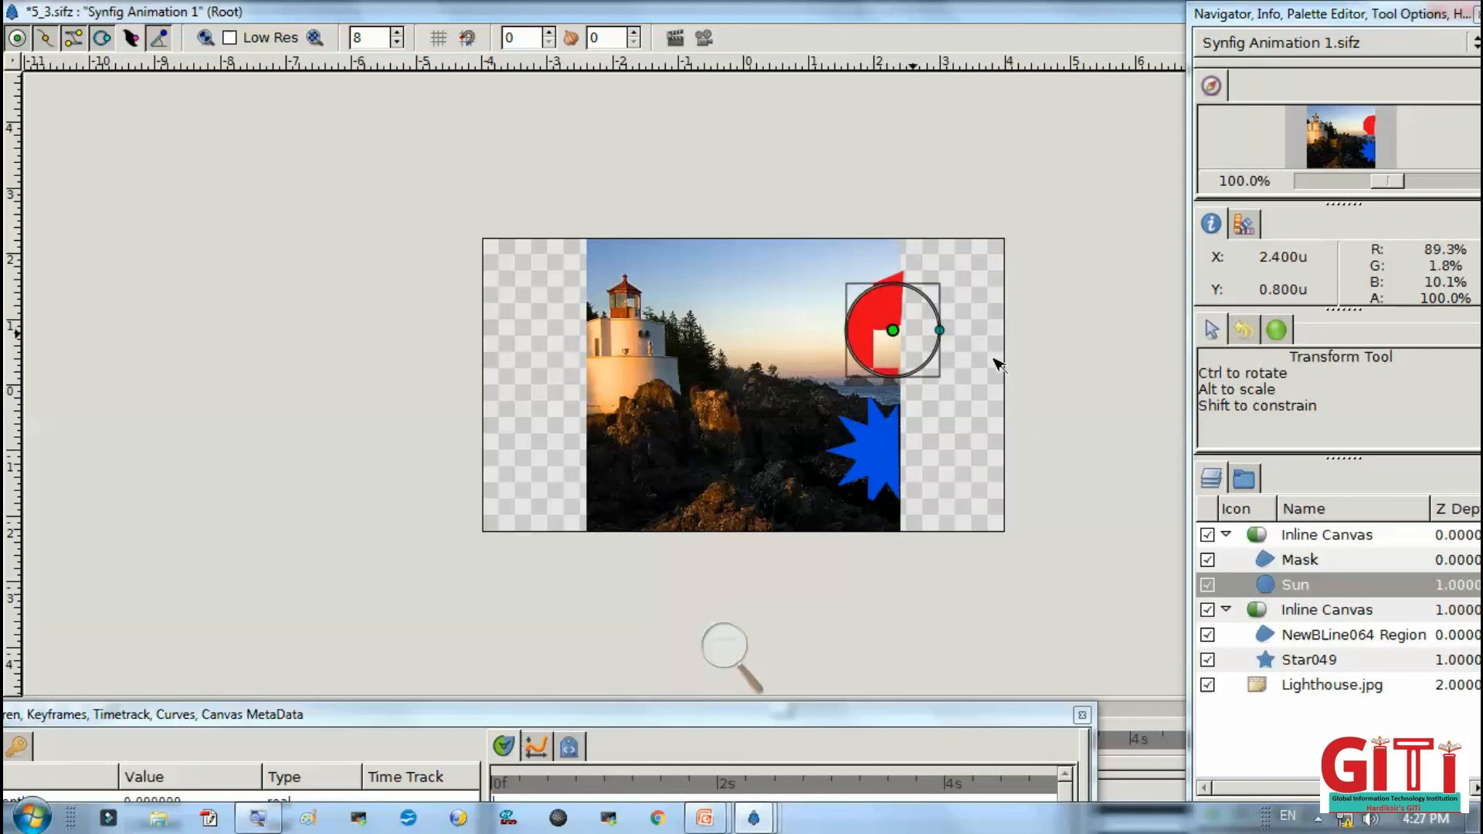
click(983, 421)
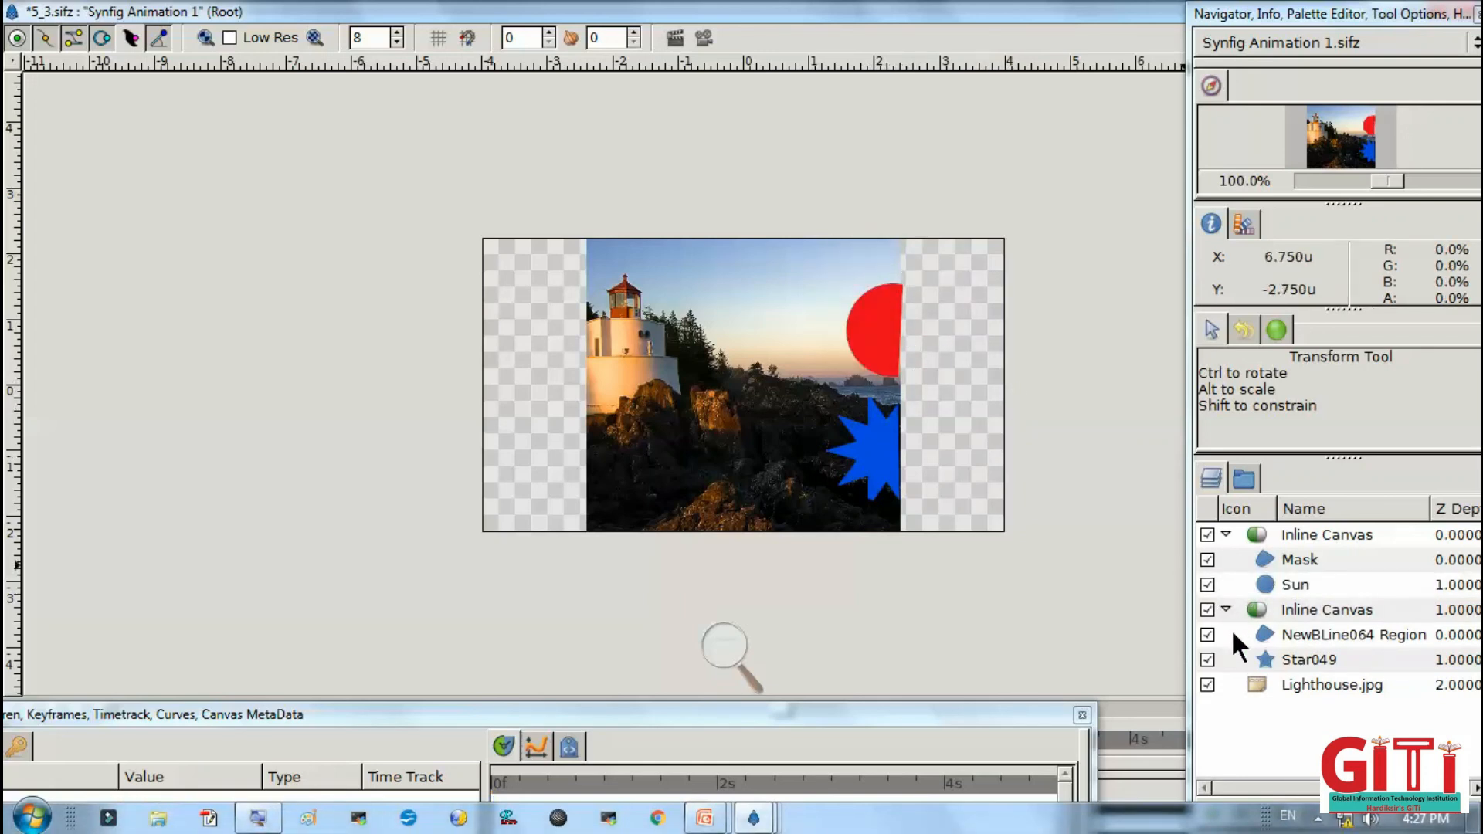
Widen the layer list and select the Star049 and Mask layers in turn to inspect their outlines on the canvas
click(1237, 655)
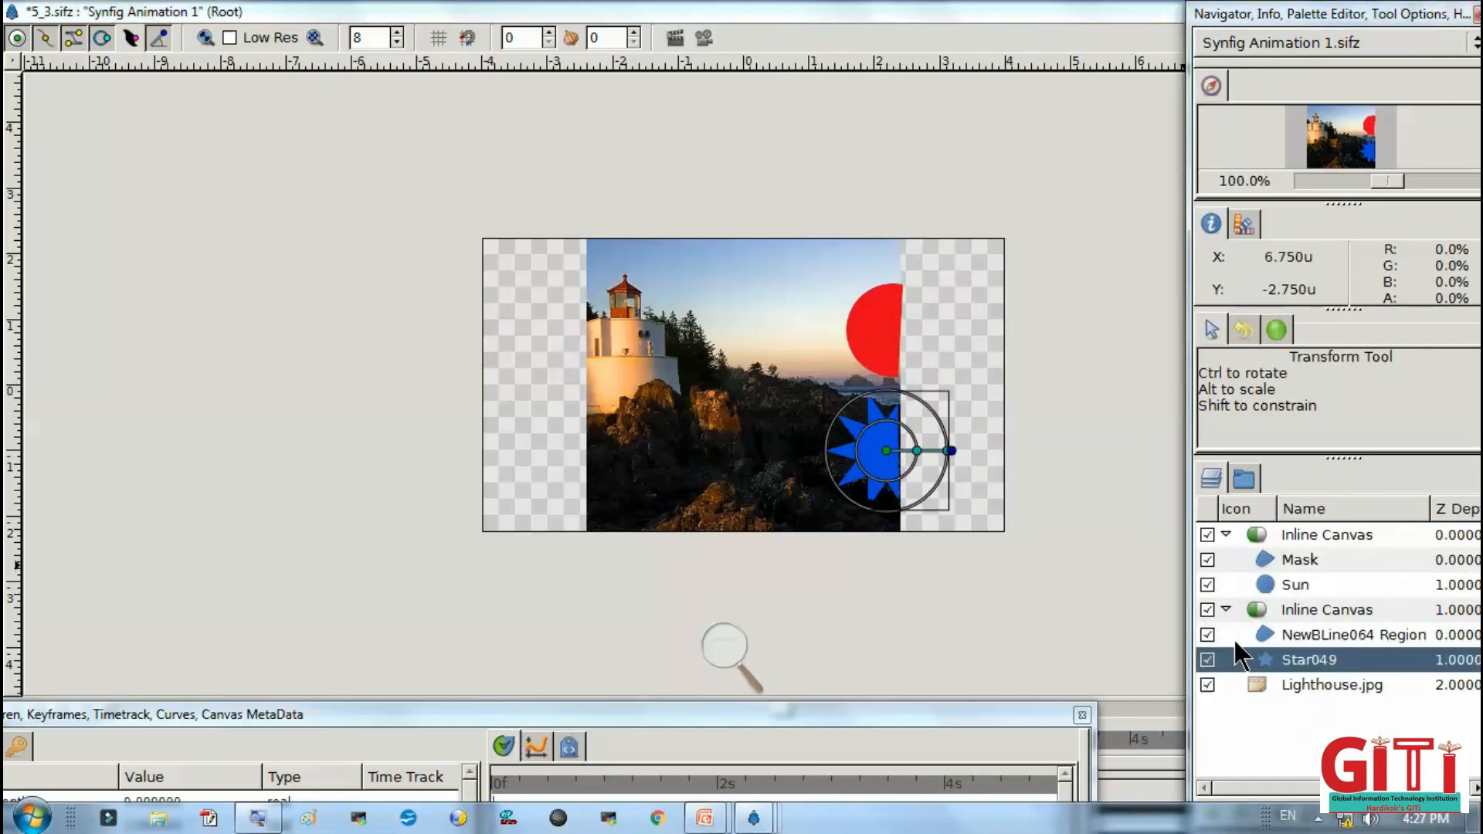
drag(1186, 590, 1112, 590)
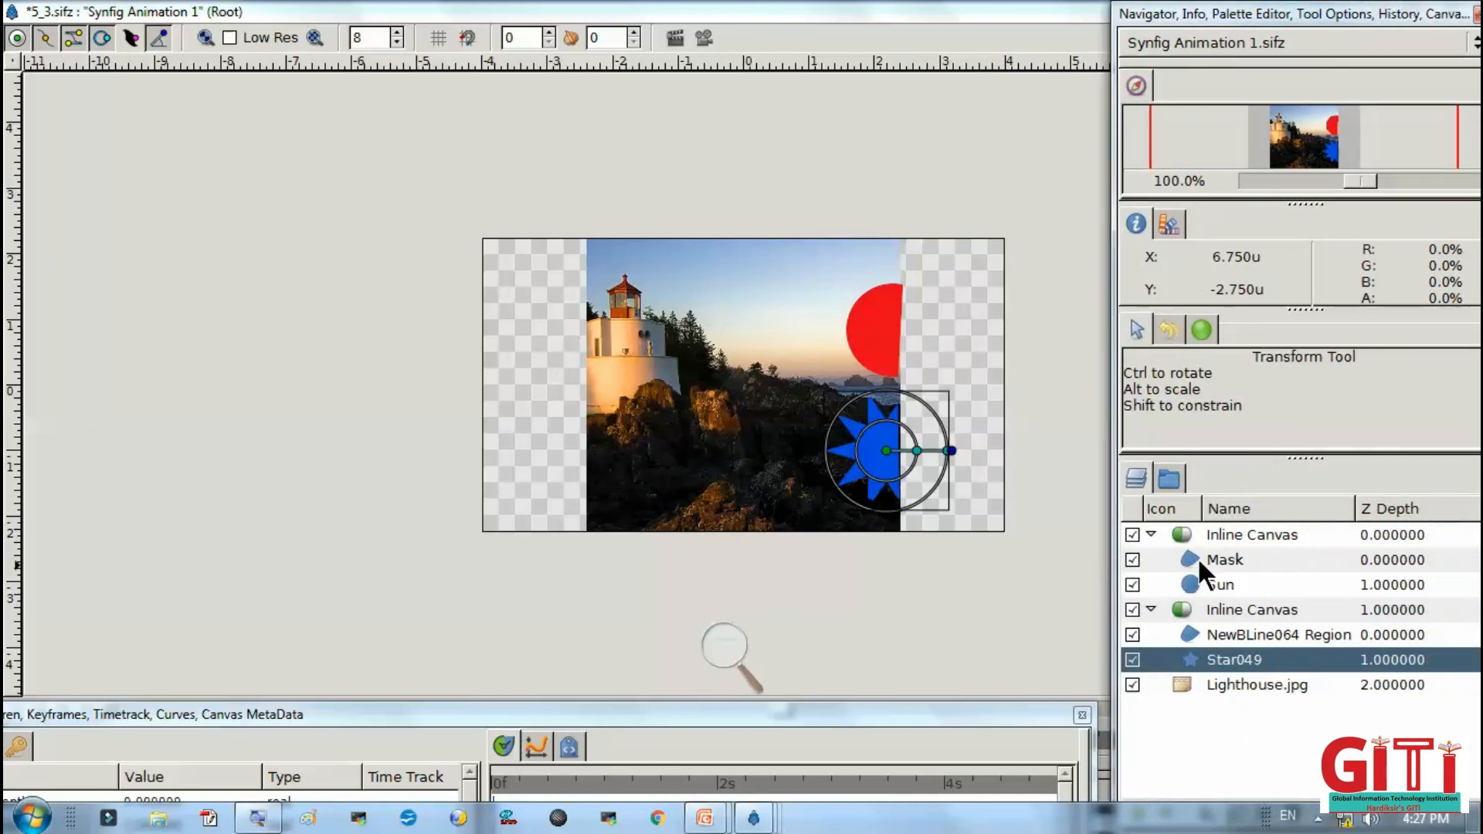
click(1205, 564)
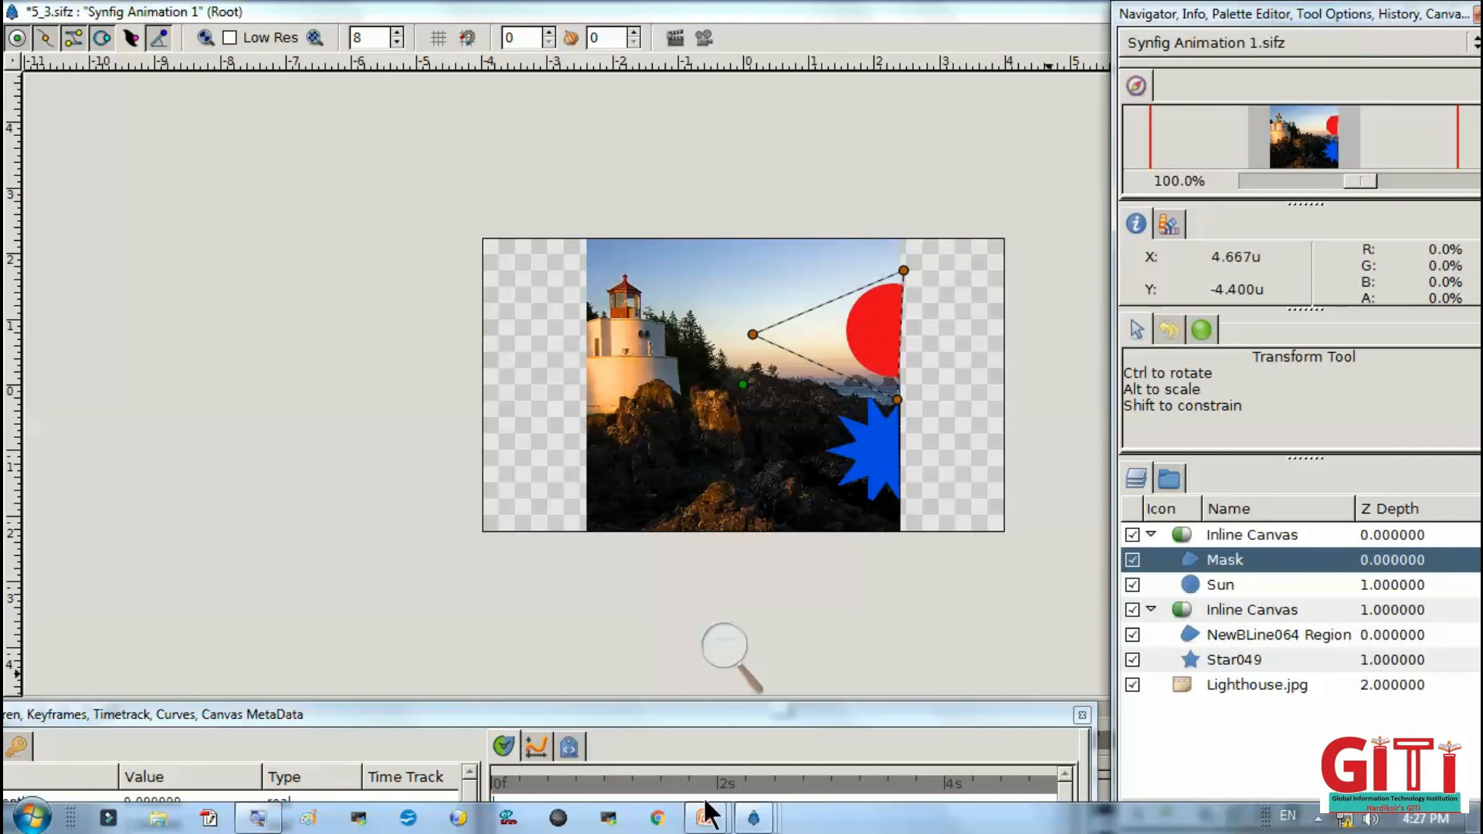
Switch to the running PowerPoint slide show with the masked sun illustration
mouse_move(705, 804)
mouse_move(649, 732)
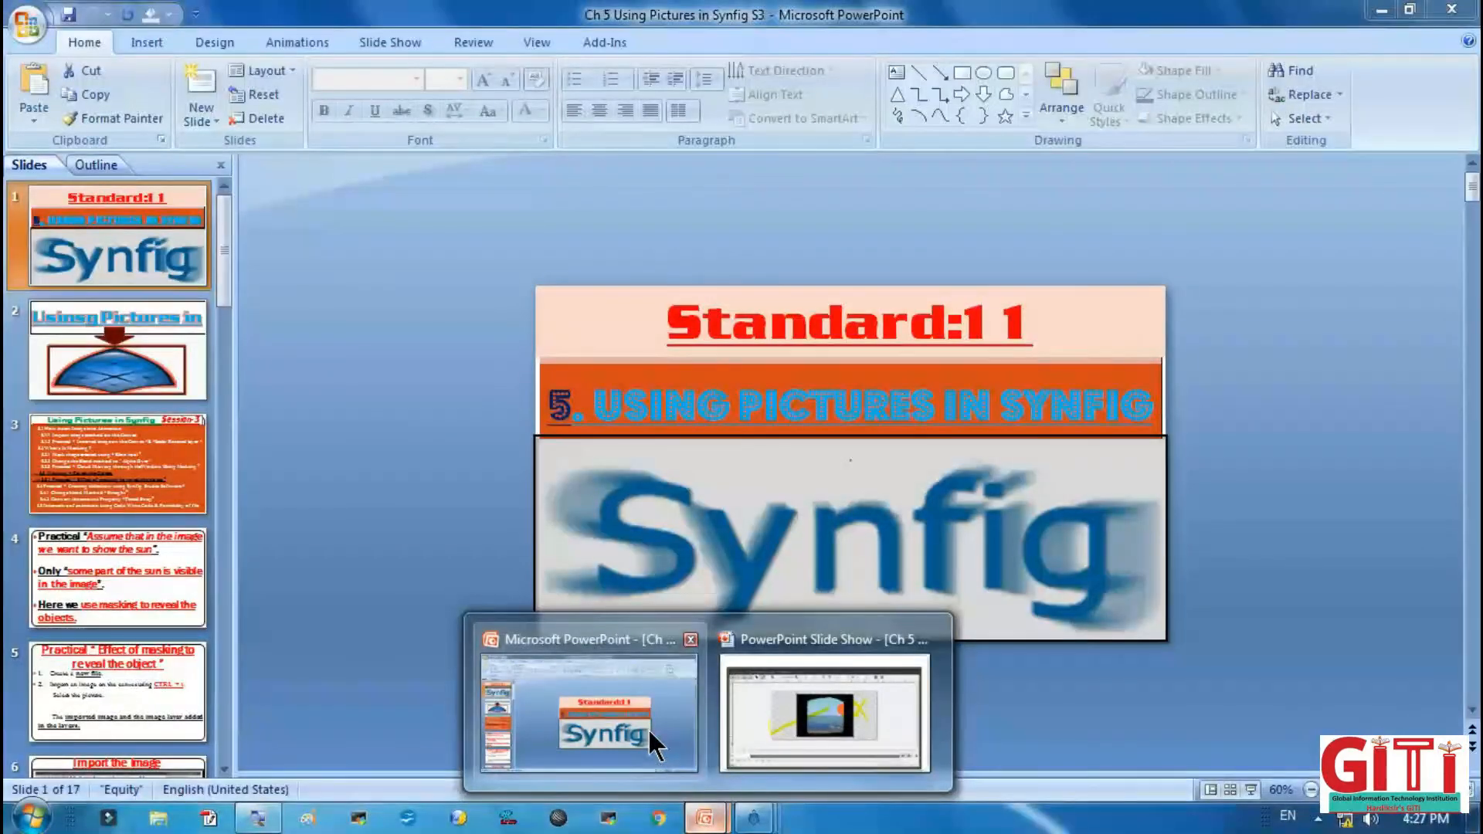
click(754, 734)
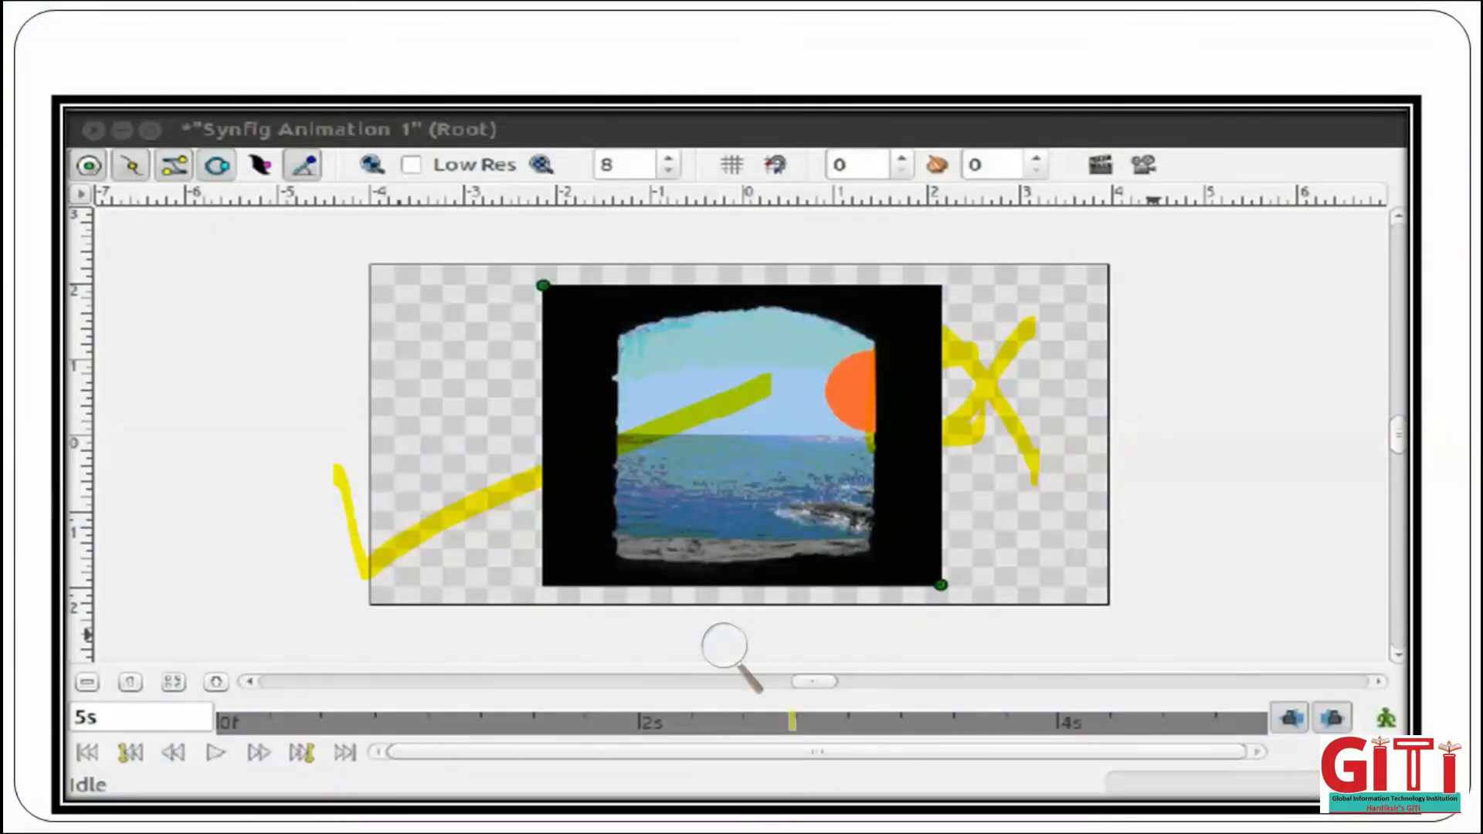